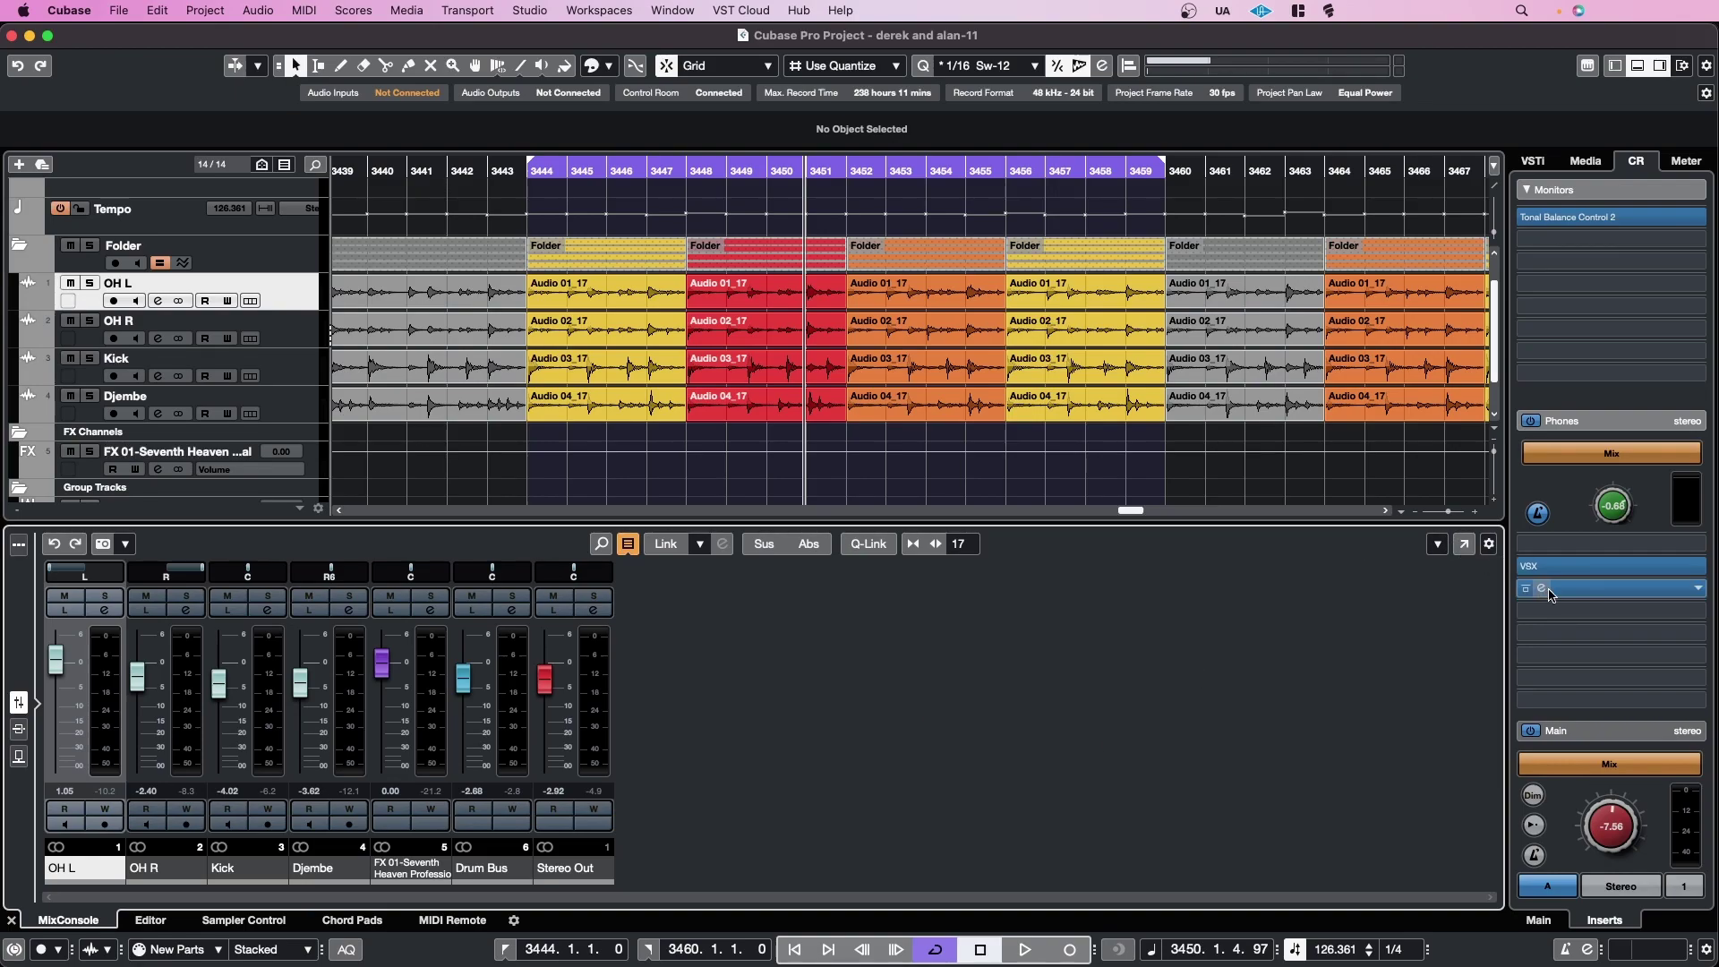
{"action": "left_click", "coordinate": [1601, 588]}
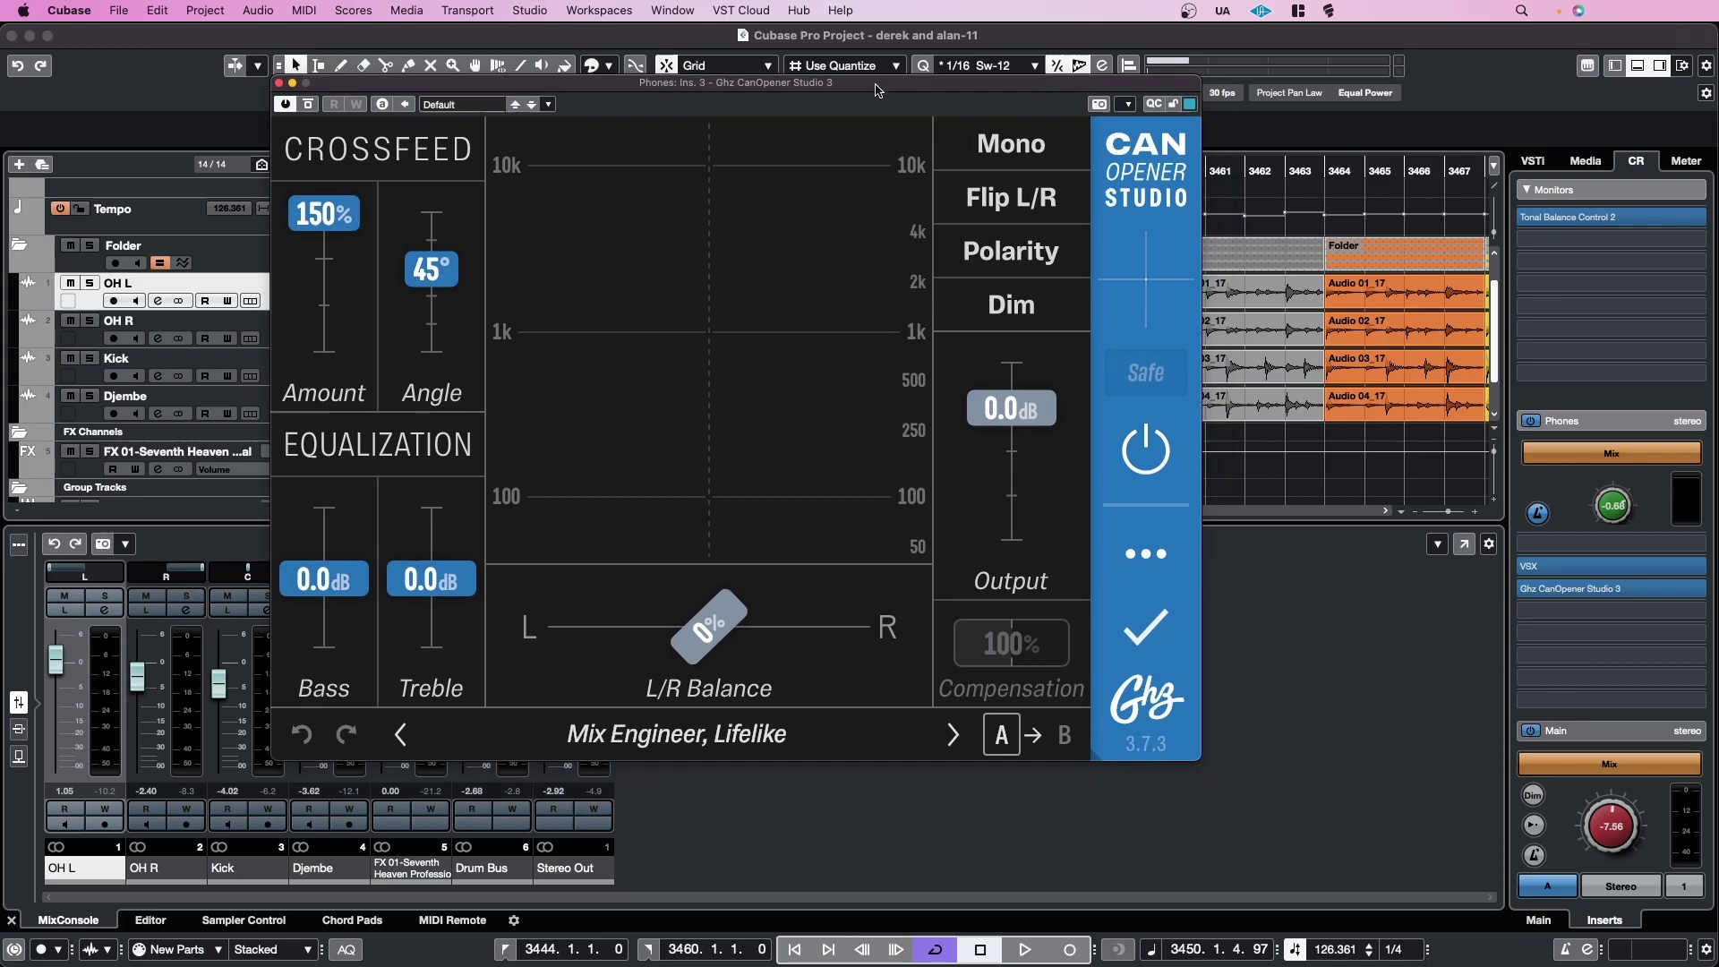
{"action": "left_click_drag", "start_coordinate": [888, 99], "coordinate": [870, 73]}
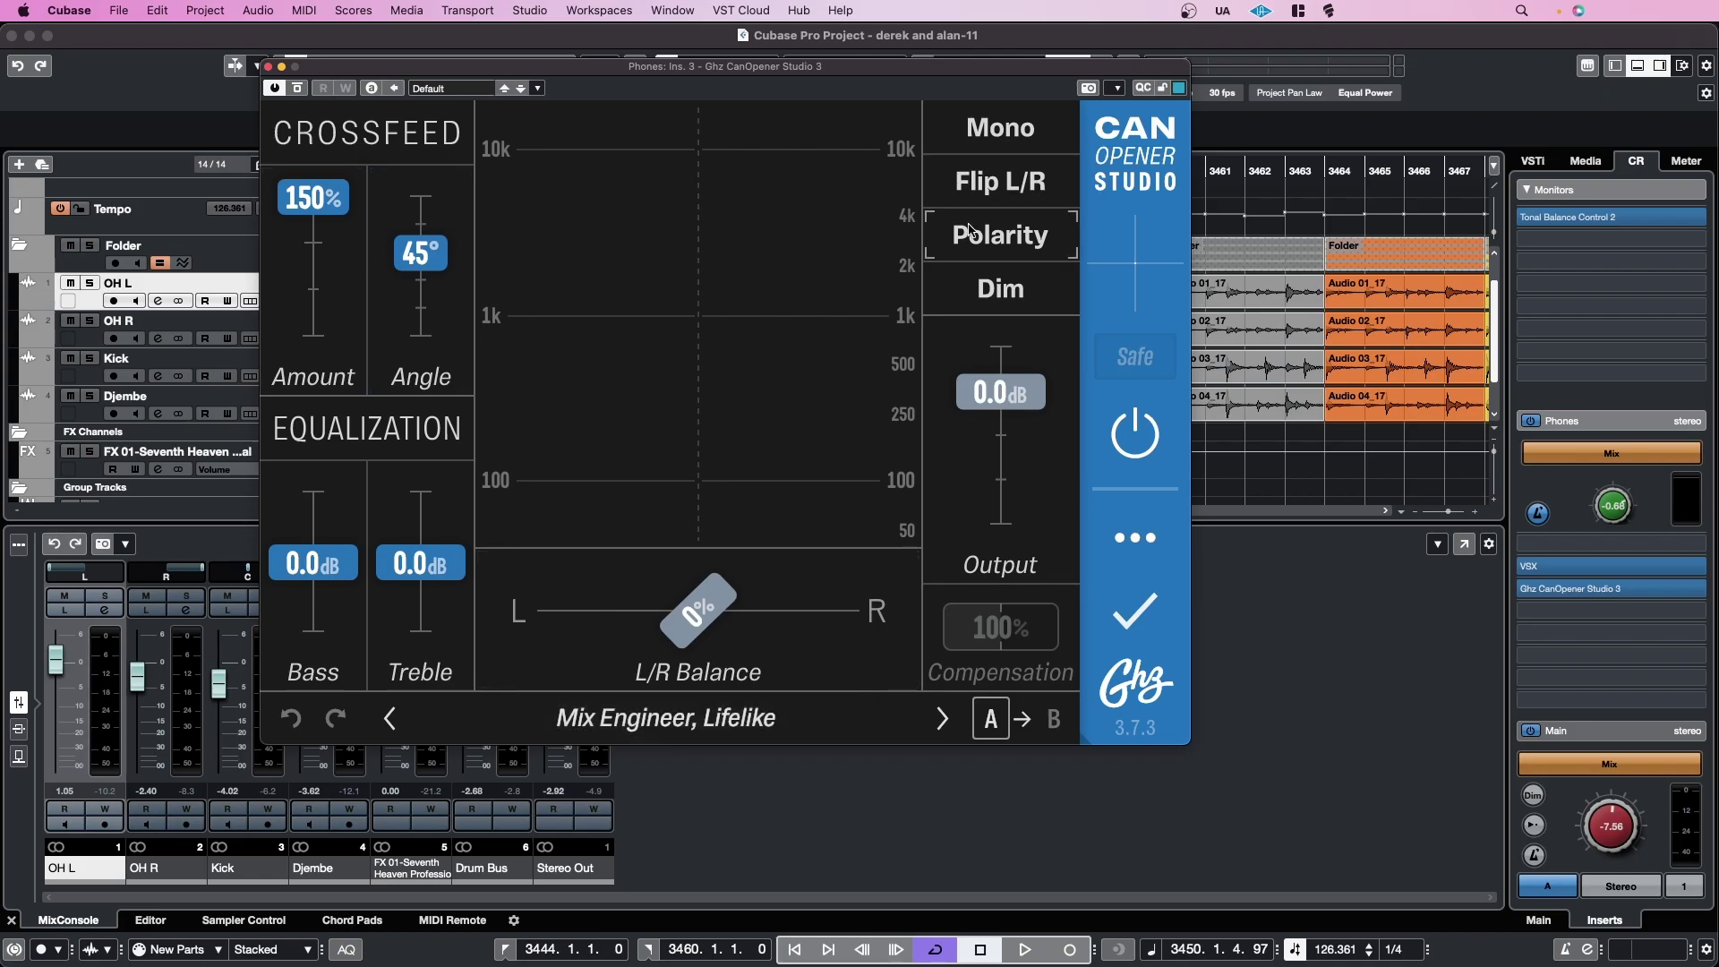
{"action": "mouse_move", "coordinate": [1609, 565]}
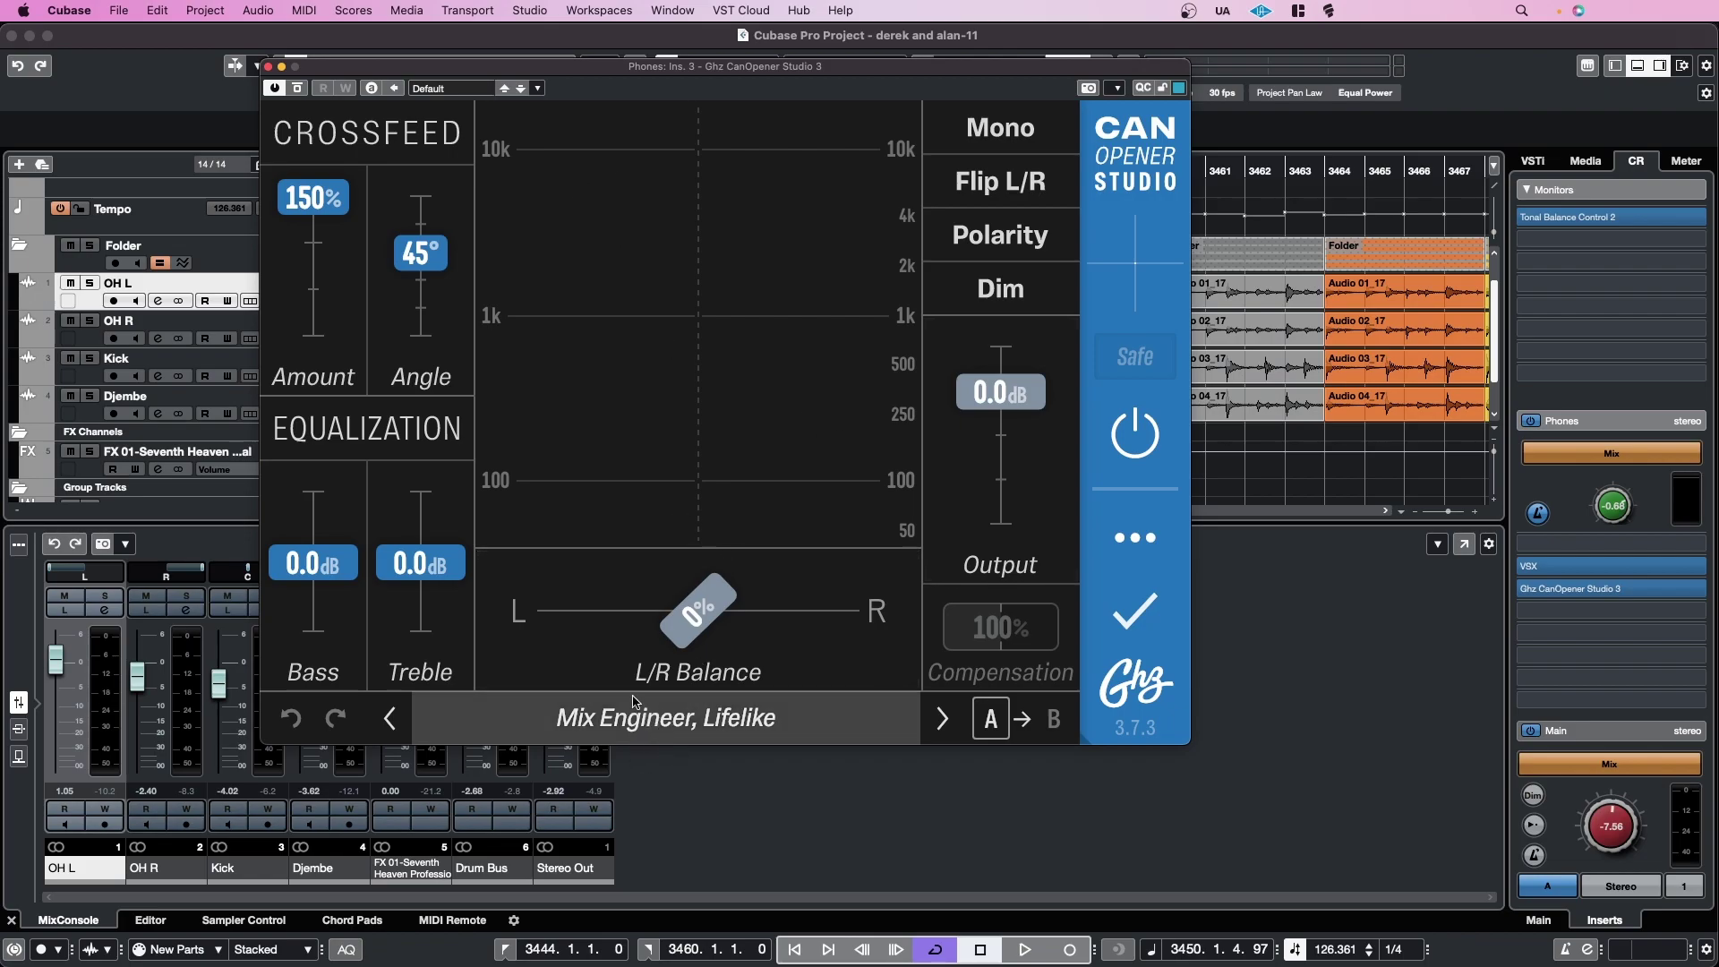
{"action": "double_click", "coordinate": [1596, 566]}
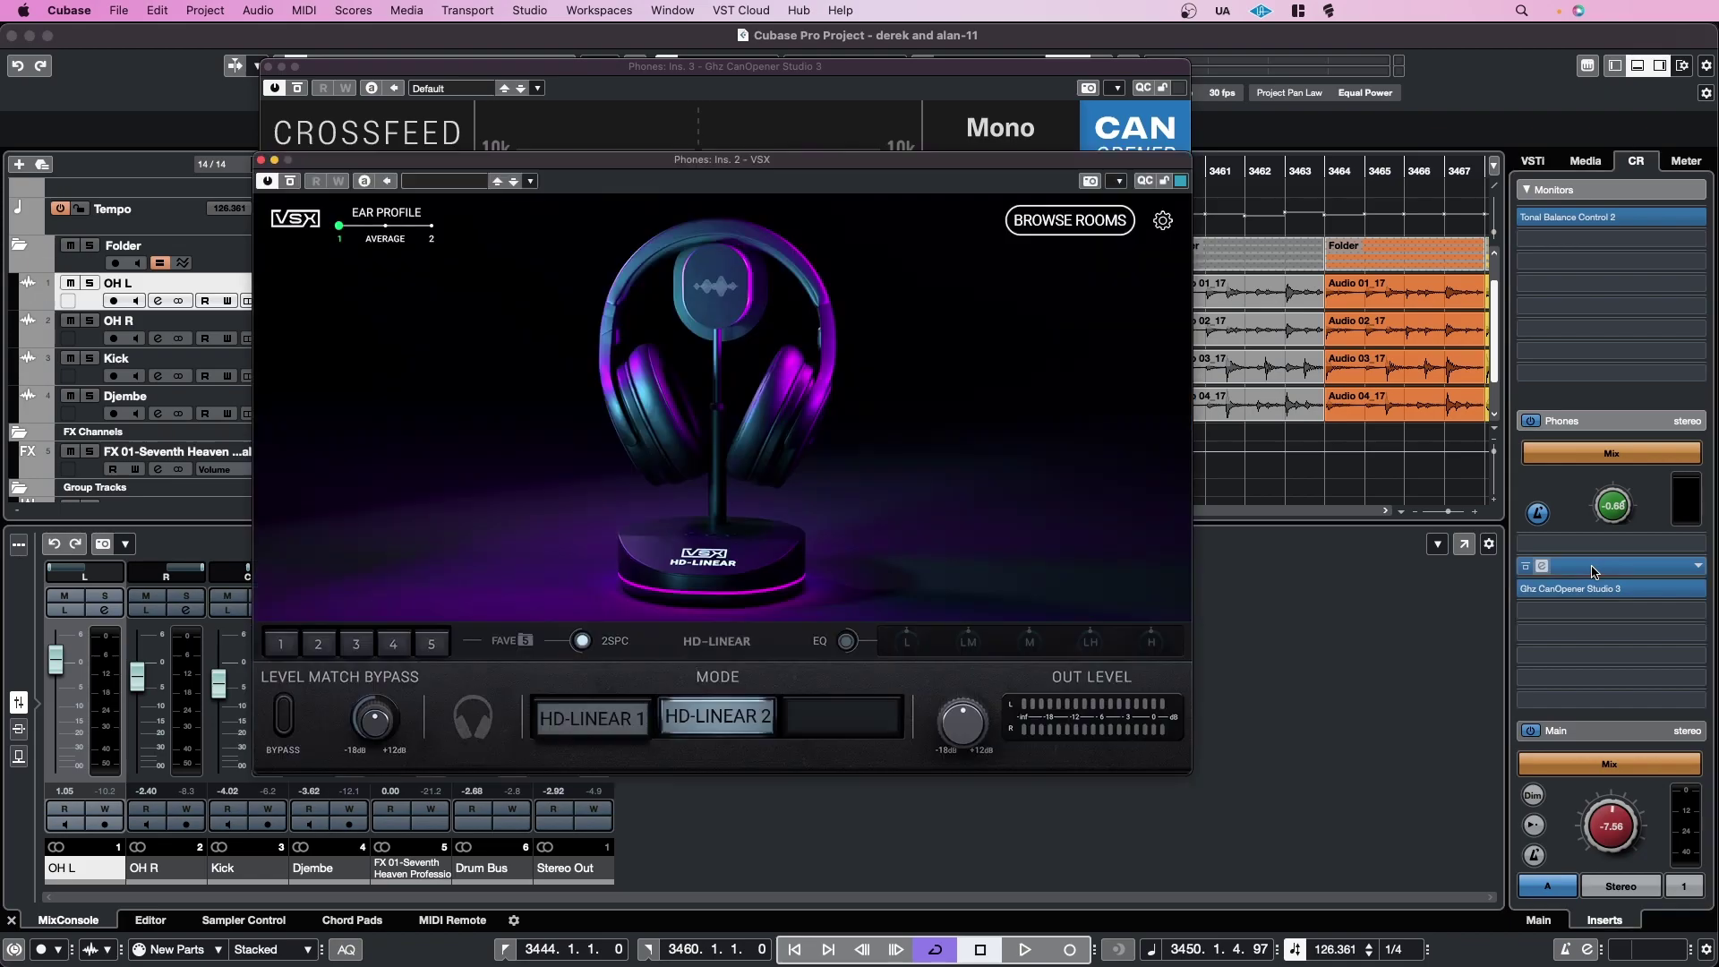
{"action": "left_click", "coordinate": [261, 160]}
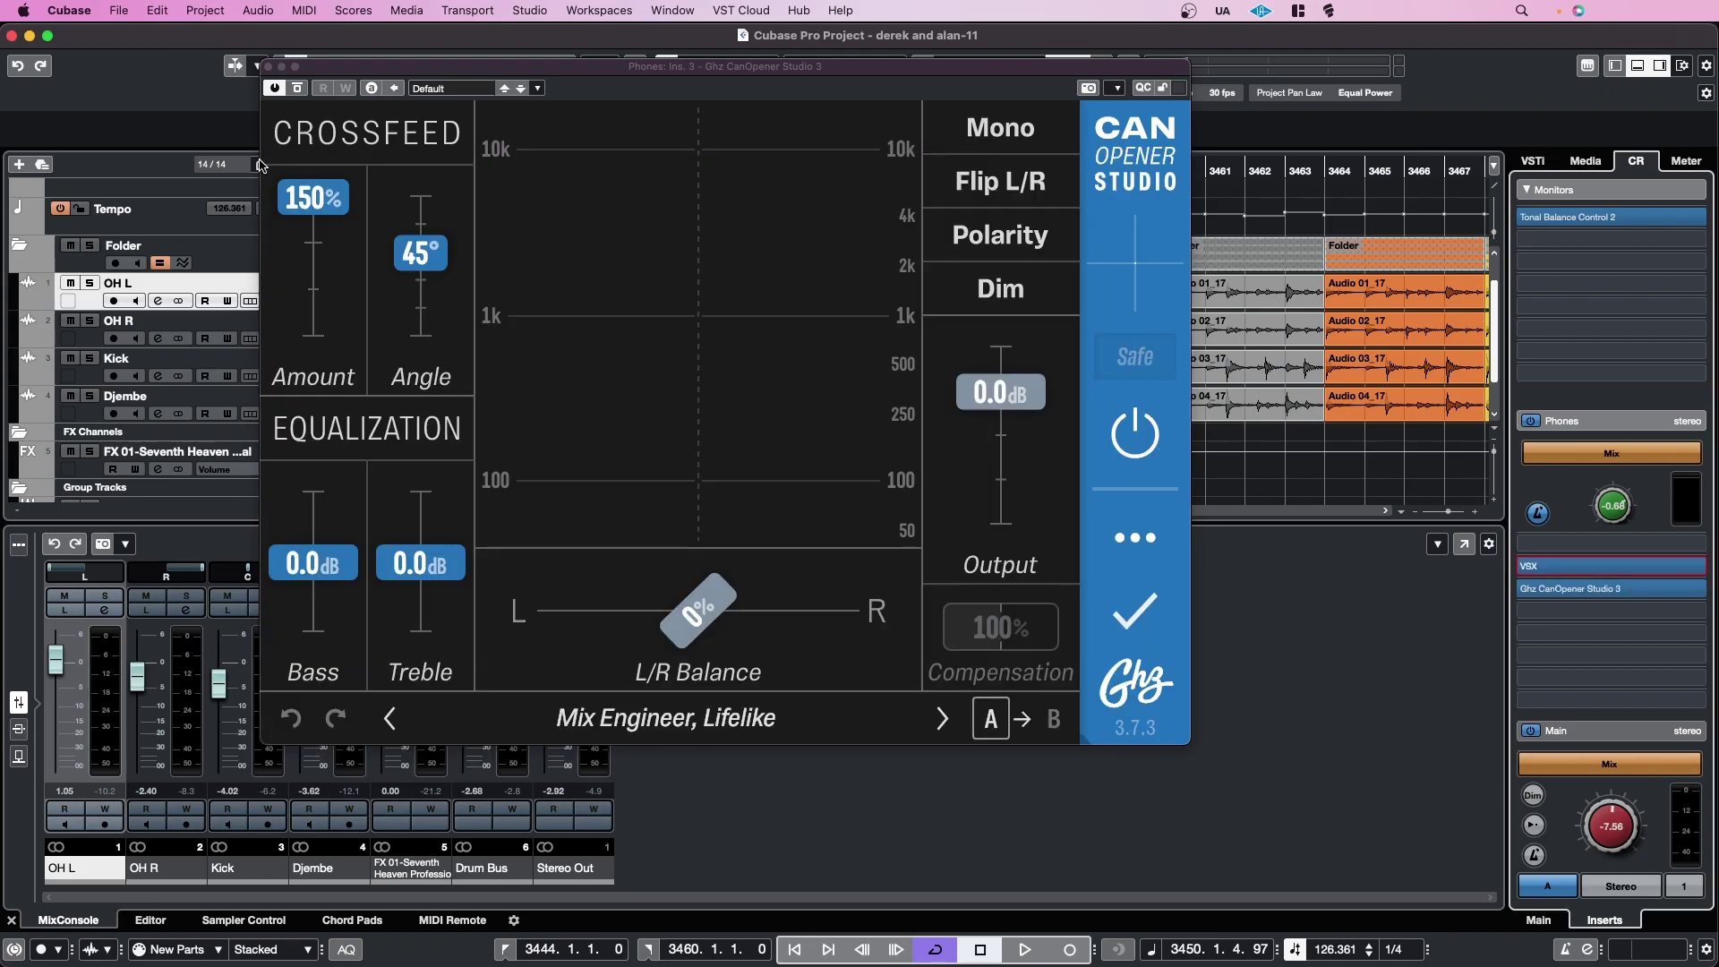
Try saving CanOpener Studio's settings as Default Preset, then dismiss the could-not-create-file error.
{"action": "left_click", "coordinate": [1116, 88]}
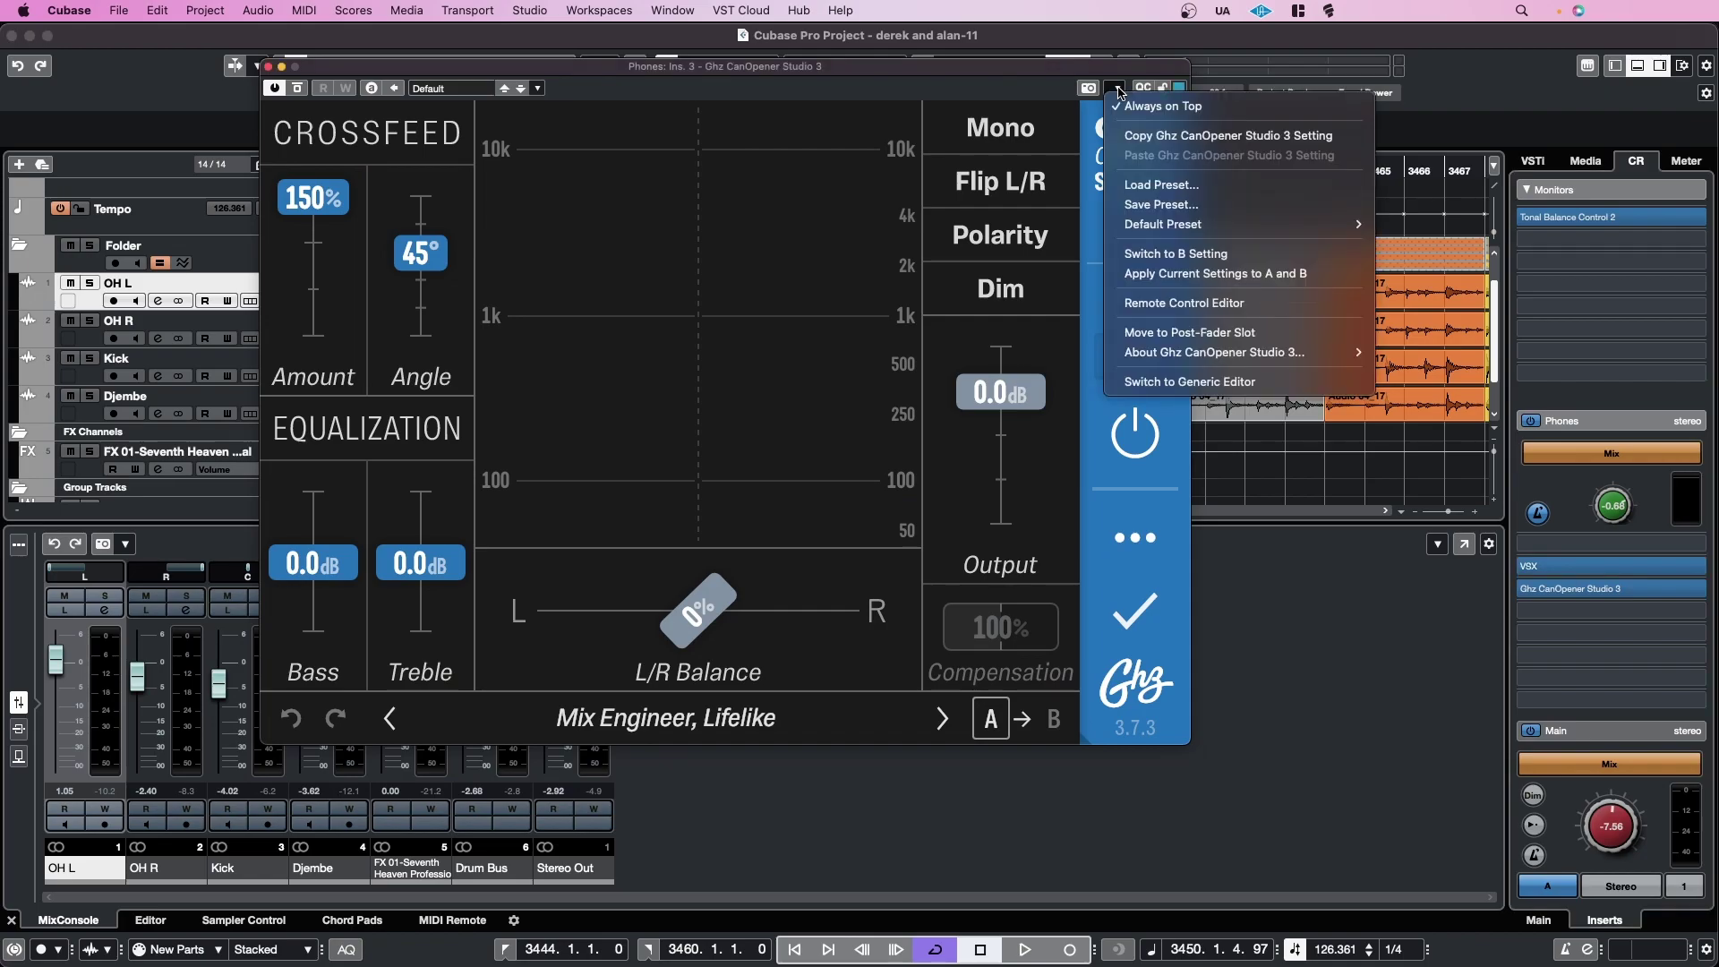
{"action": "mouse_move", "coordinate": [1163, 225]}
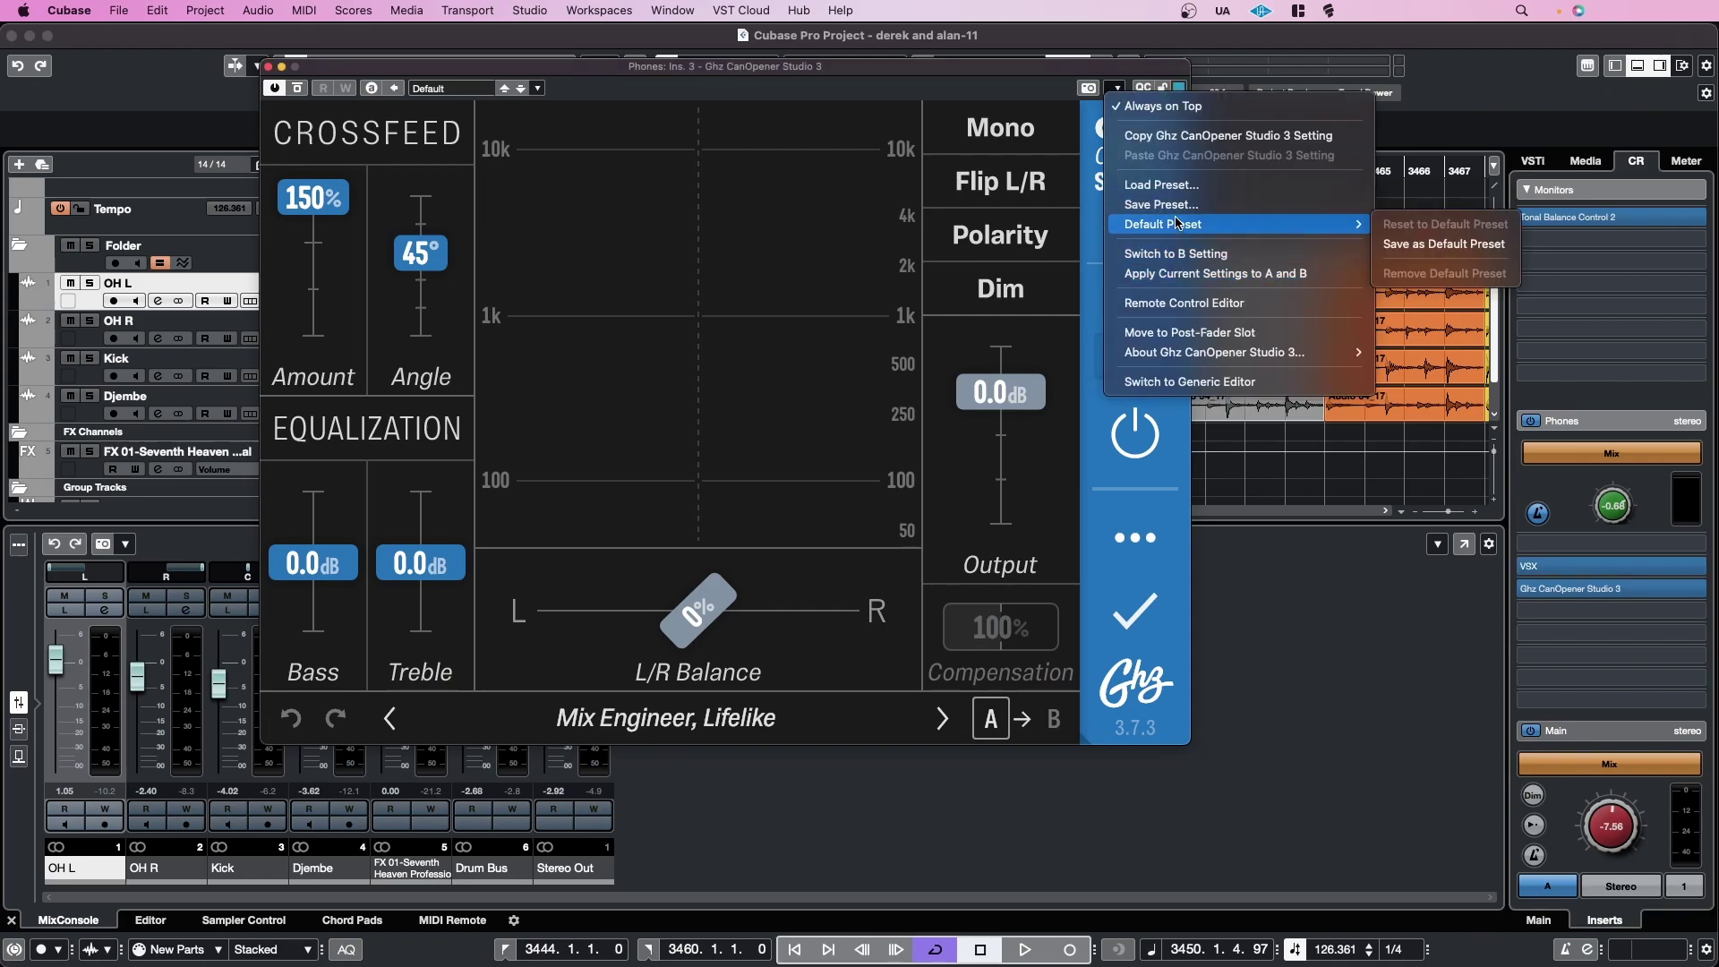
{"action": "left_click", "coordinate": [1040, 92]}
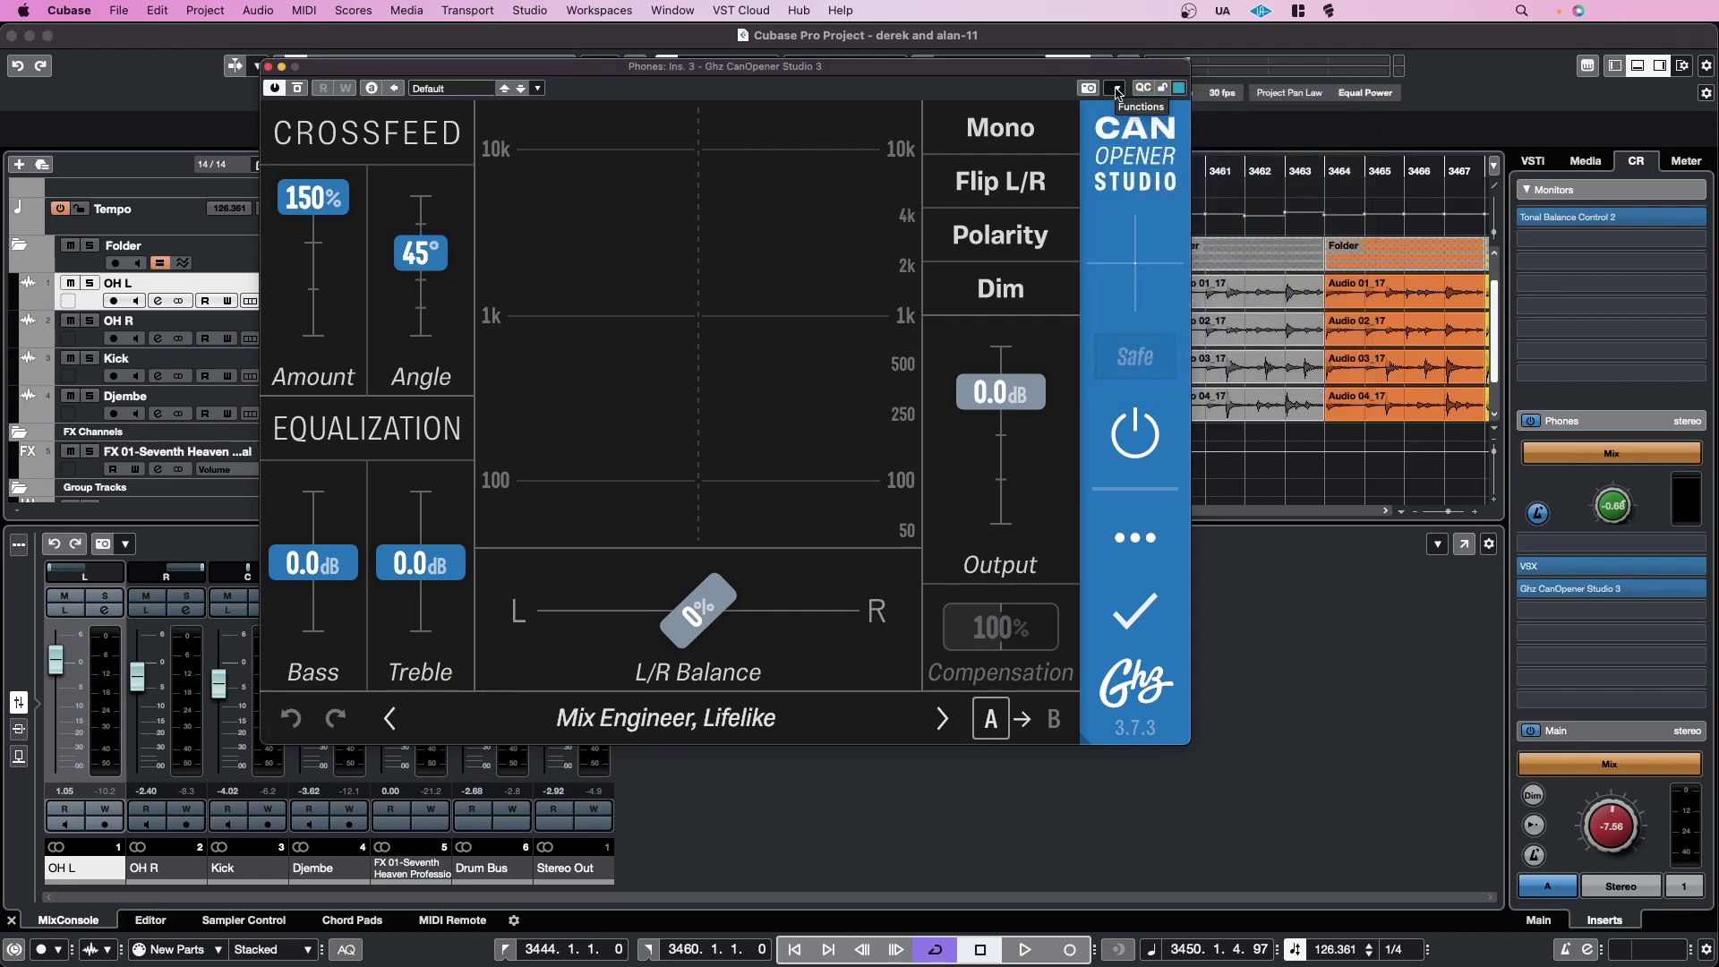
{"action": "left_click", "coordinate": [1116, 88]}
{"action": "mouse_move", "coordinate": [1163, 223]}
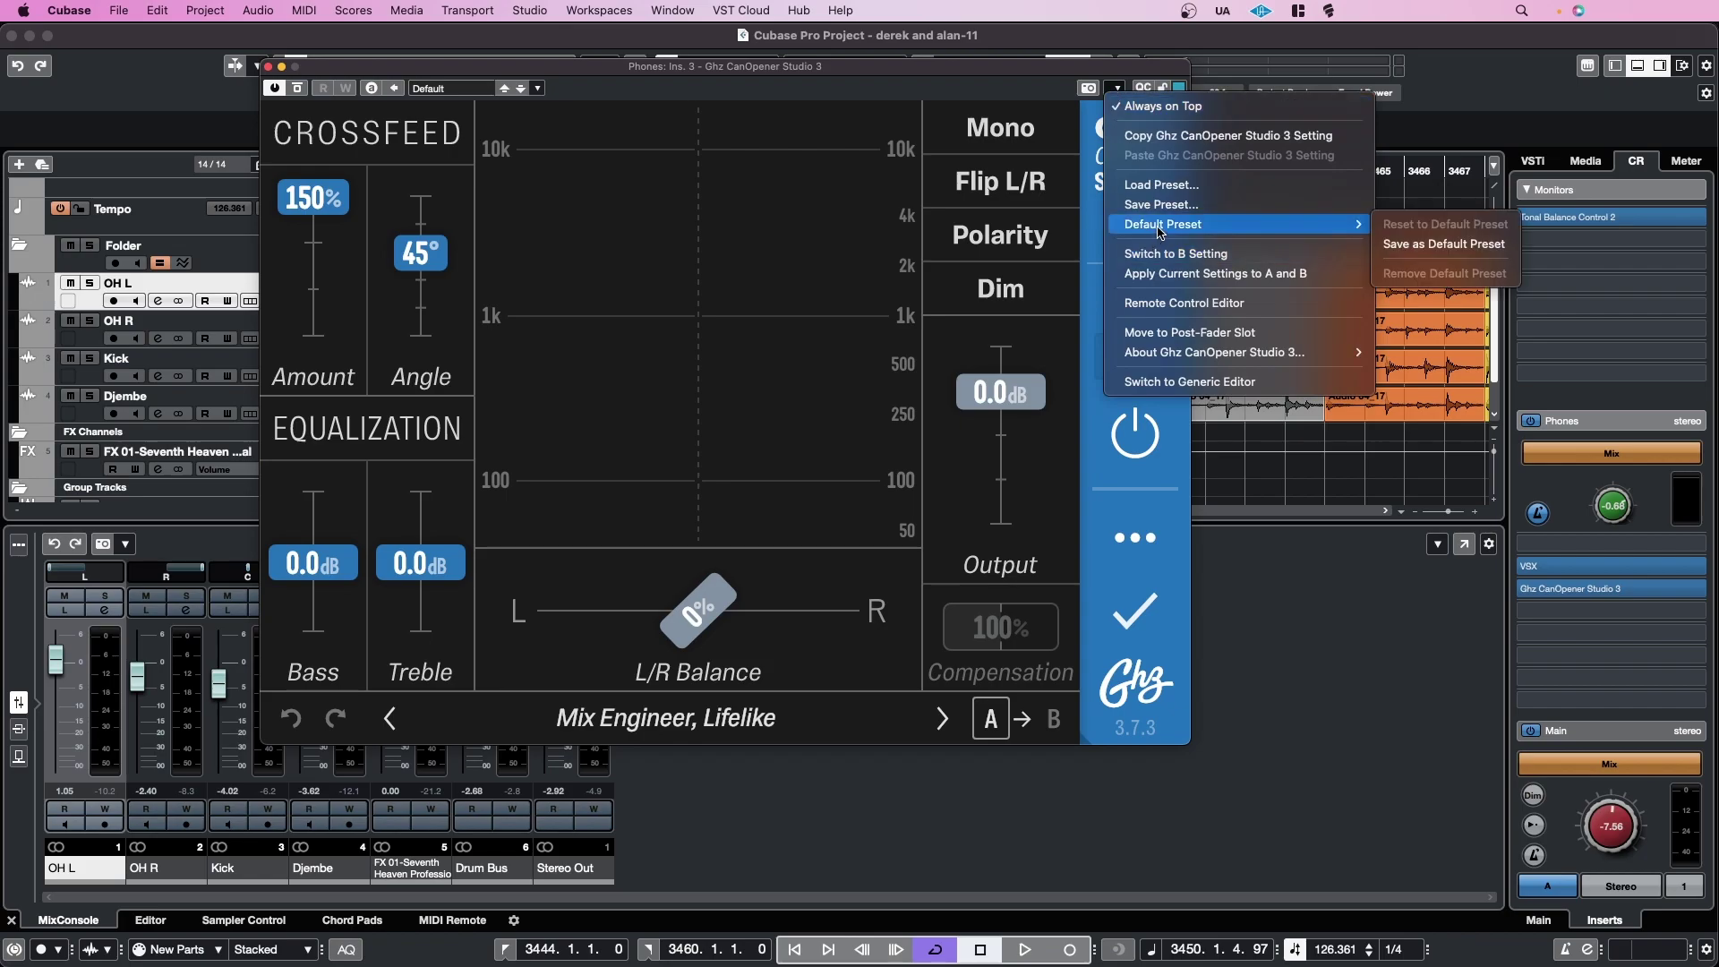
{"action": "left_click", "coordinate": [1419, 249]}
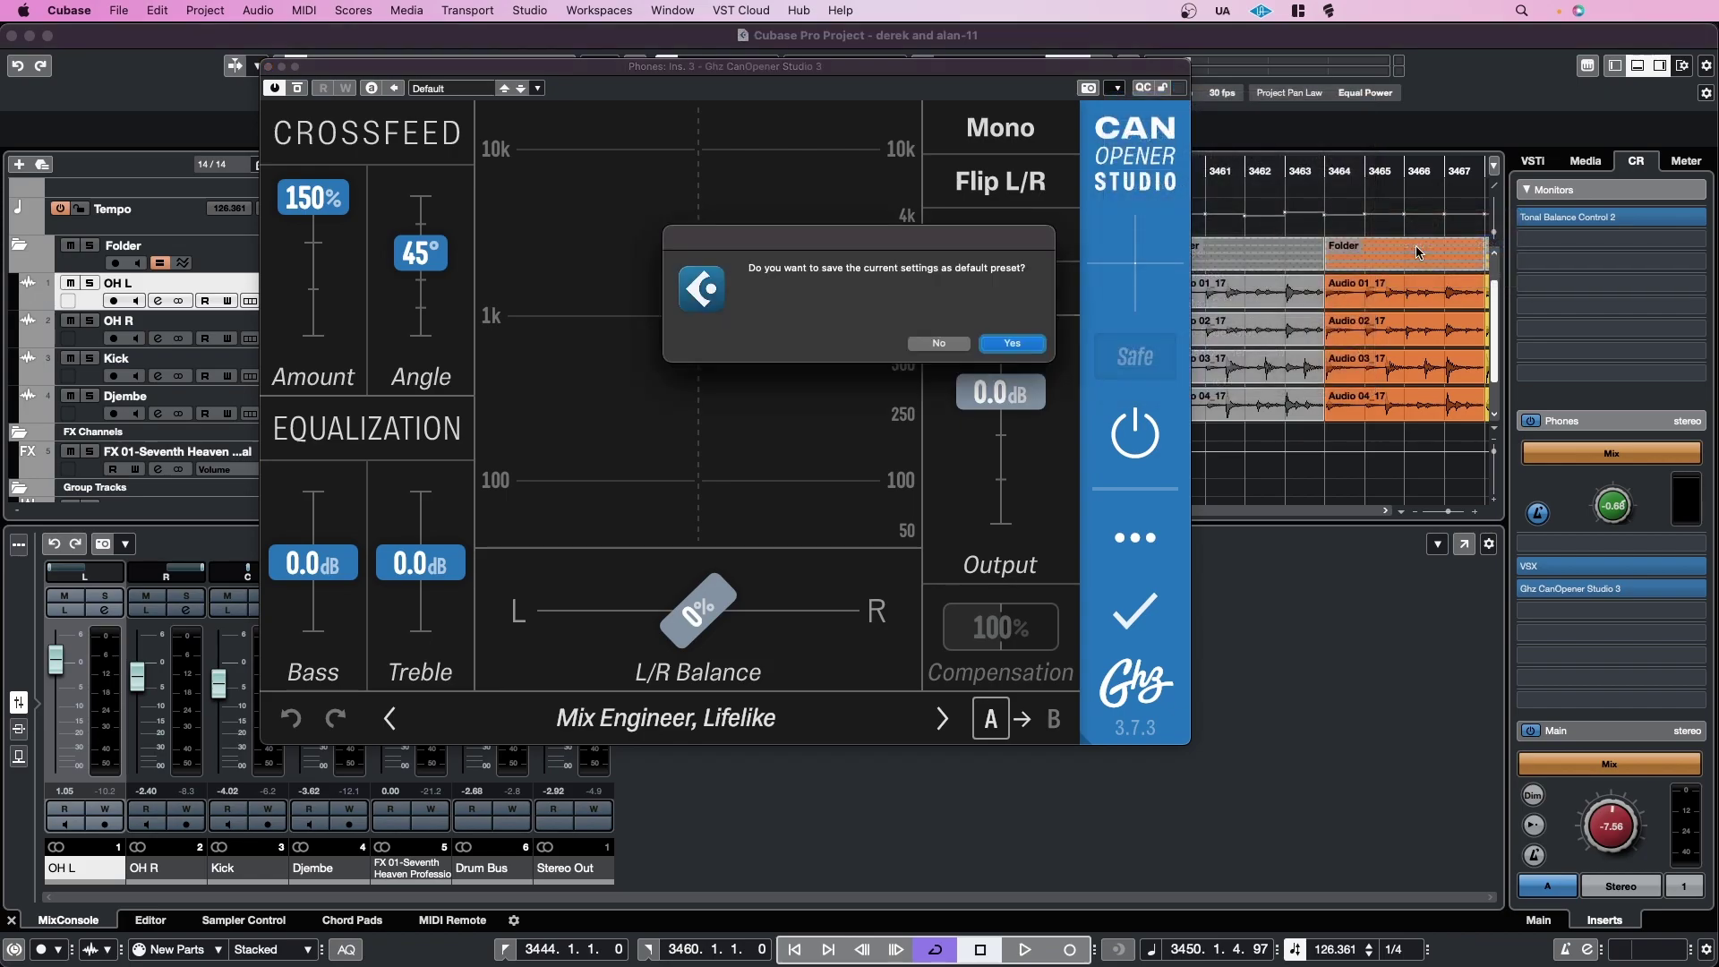
{"action": "left_click", "coordinate": [1016, 346]}
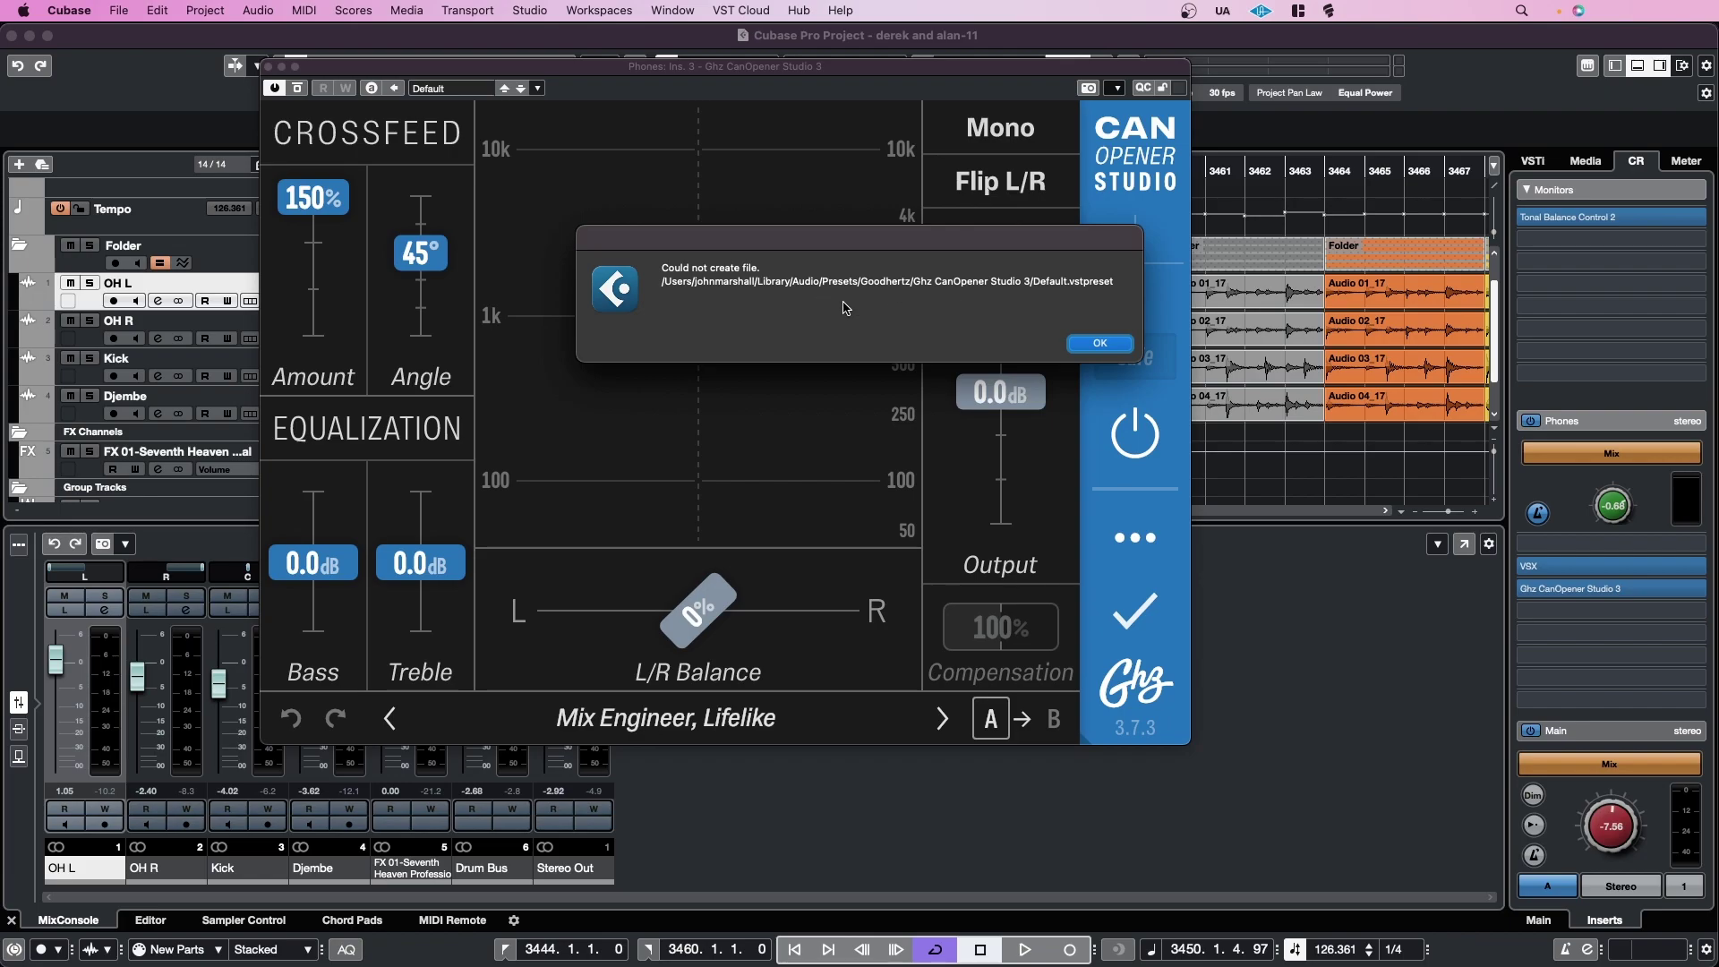
{"action": "left_click", "coordinate": [1102, 345]}
In Finder, go through the user Library to Audio > Presets, showing the four vendor folders.
{"action": "key", "text": "ctrl+Up"}
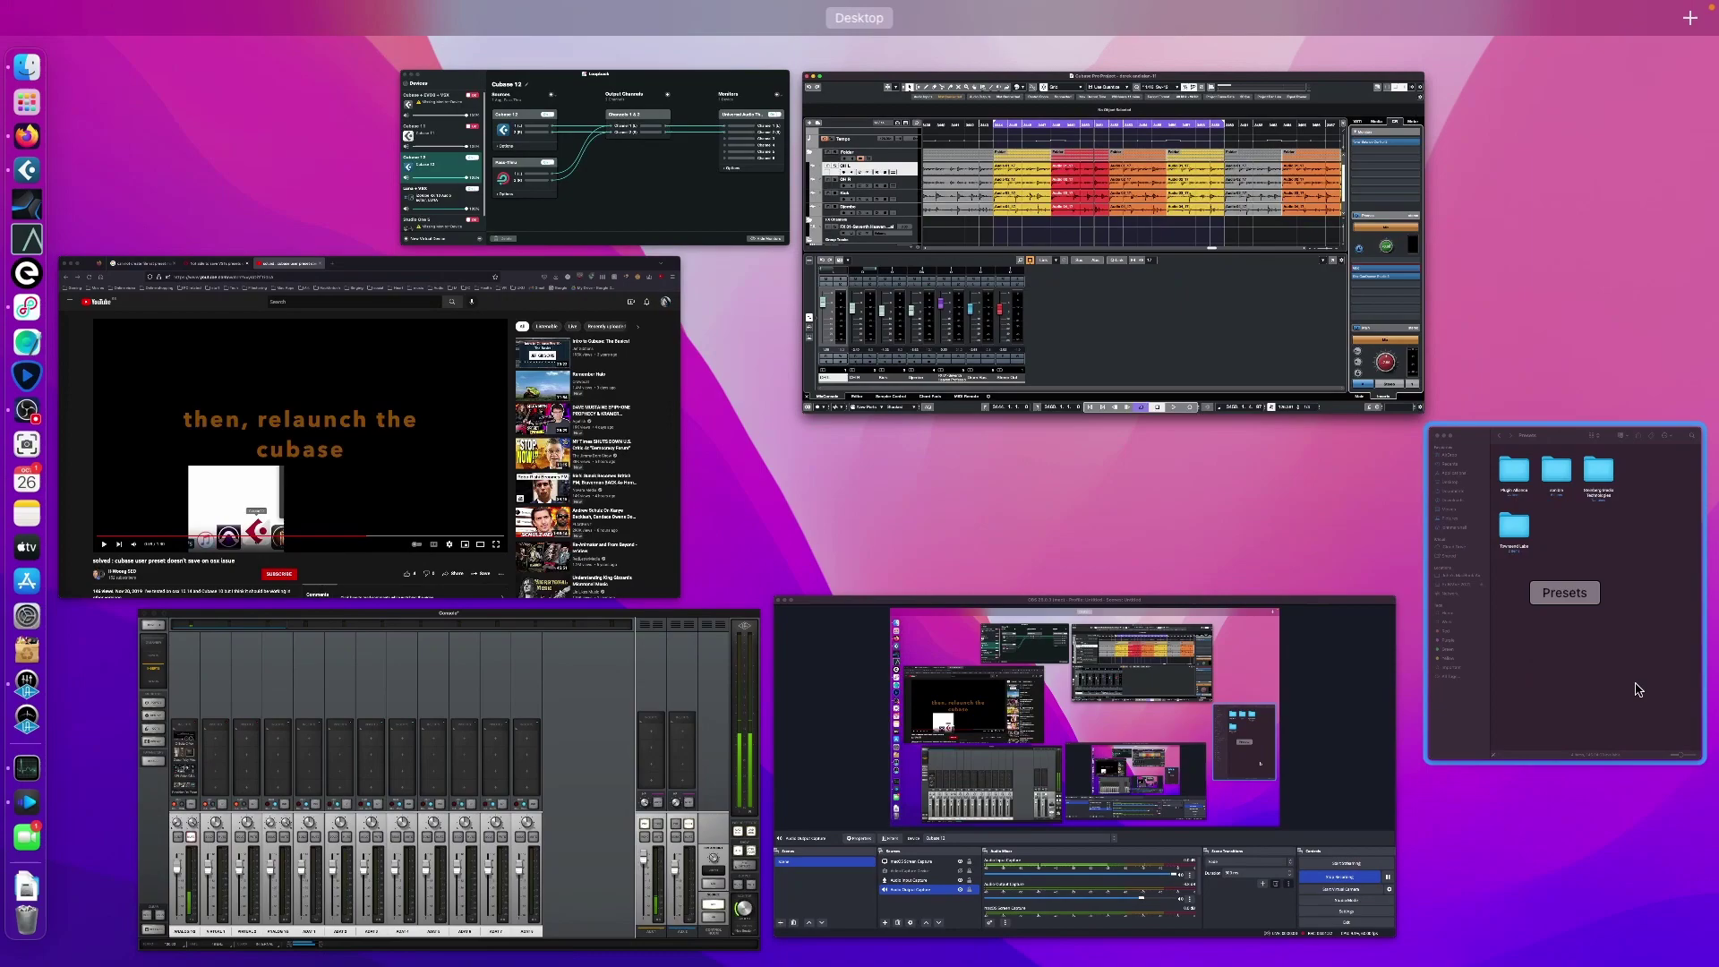
{"action": "left_click", "coordinate": [1637, 690]}
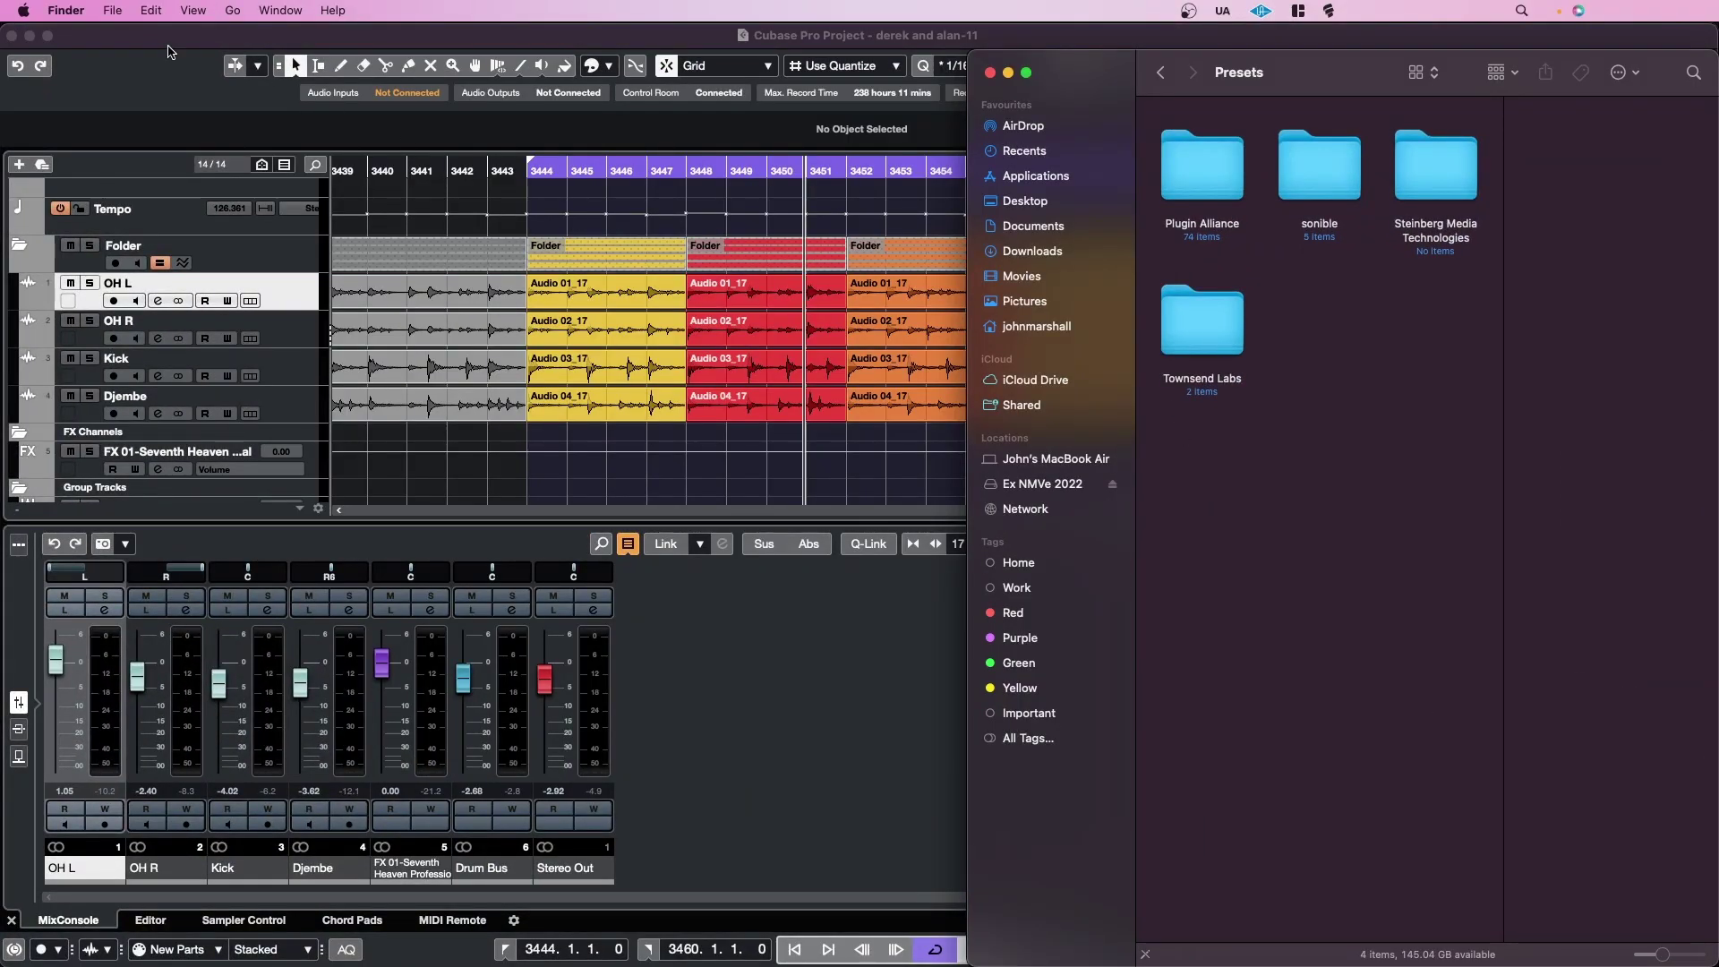
{"action": "left_click", "coordinate": [233, 11]}
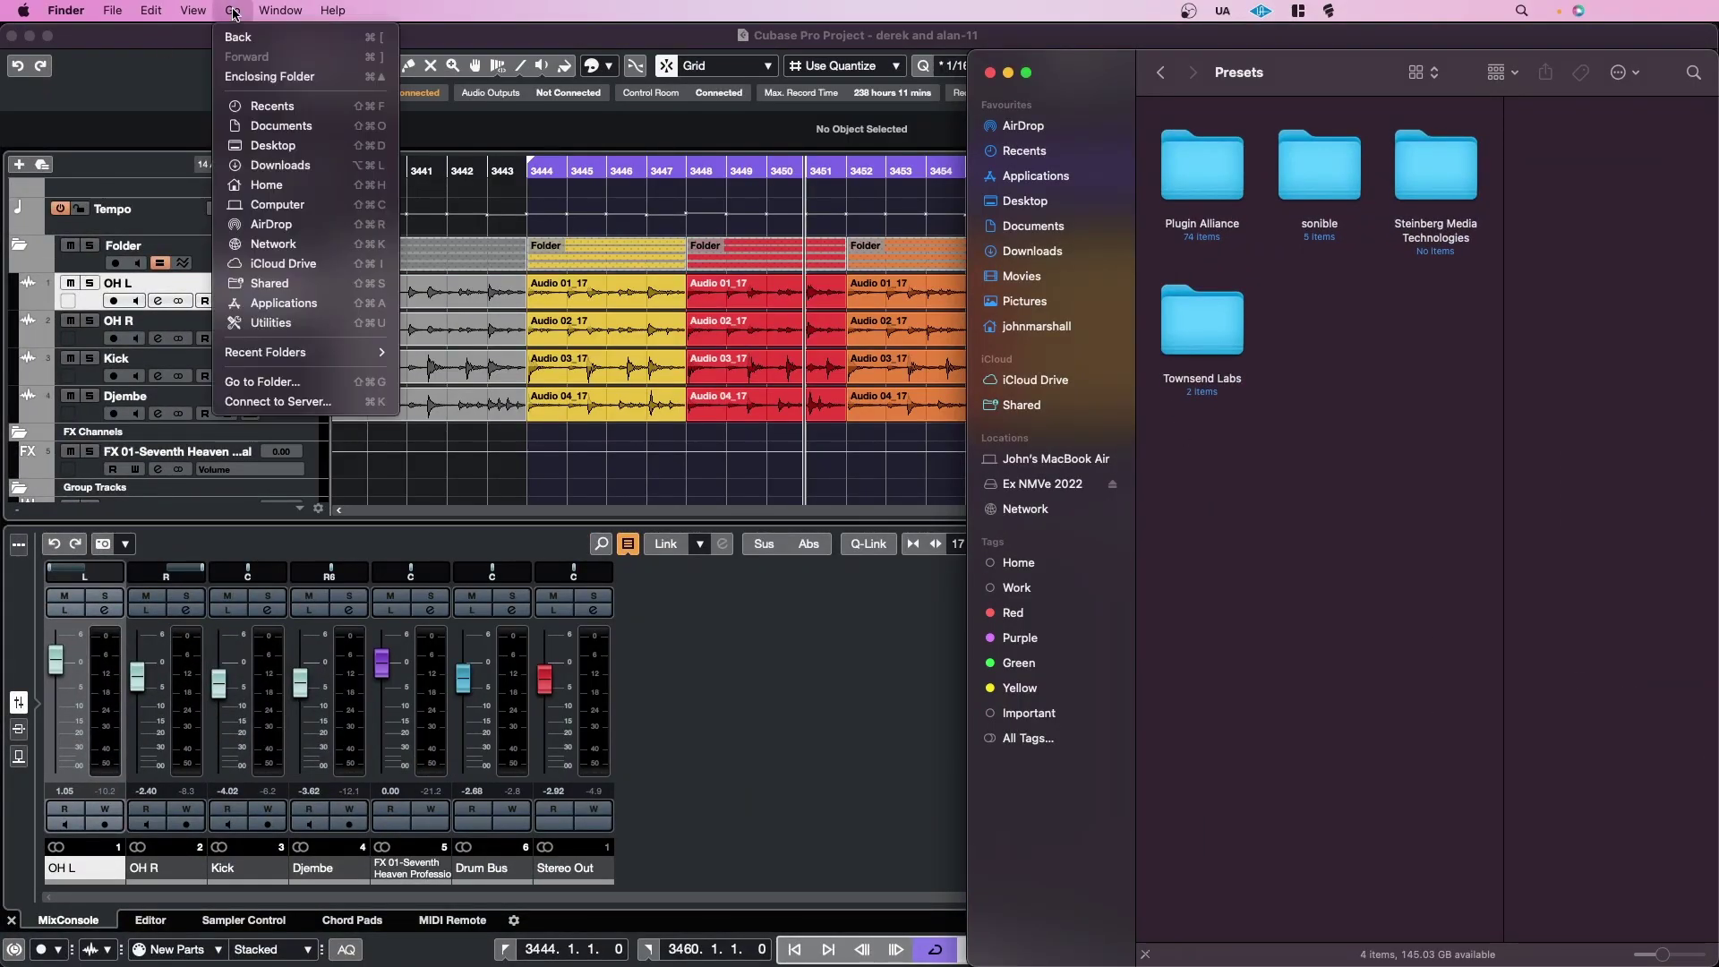
{"action": "key", "text": "alt"}
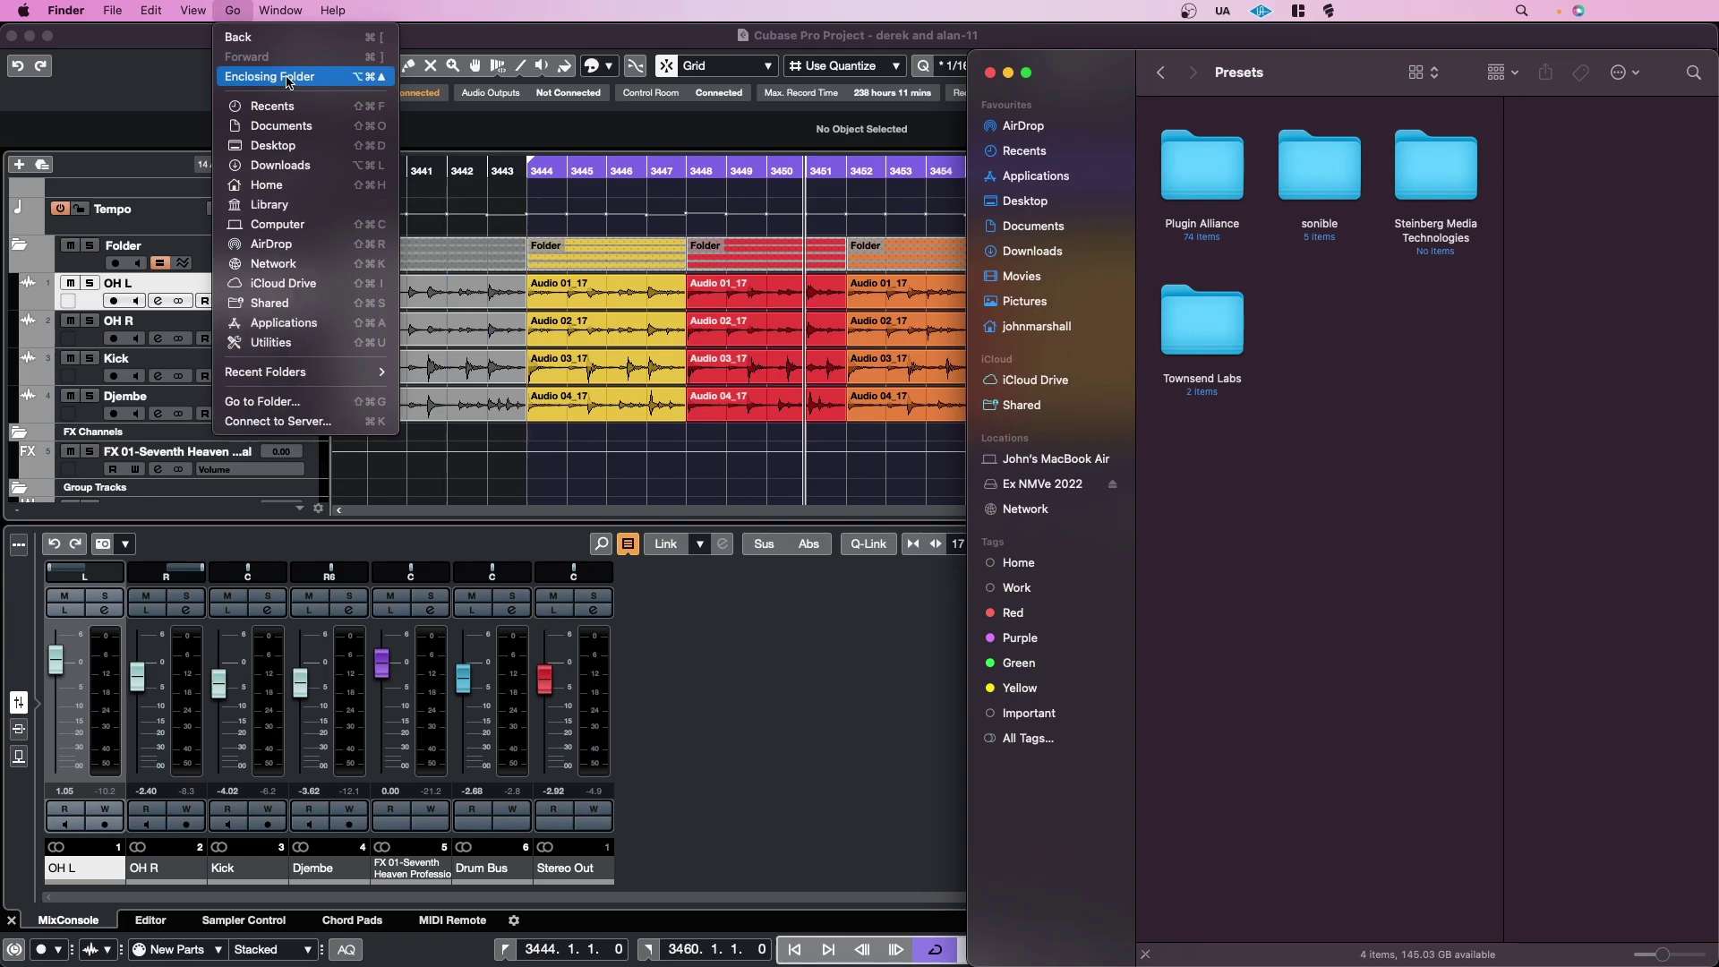
{"action": "left_click", "coordinate": [273, 205]}
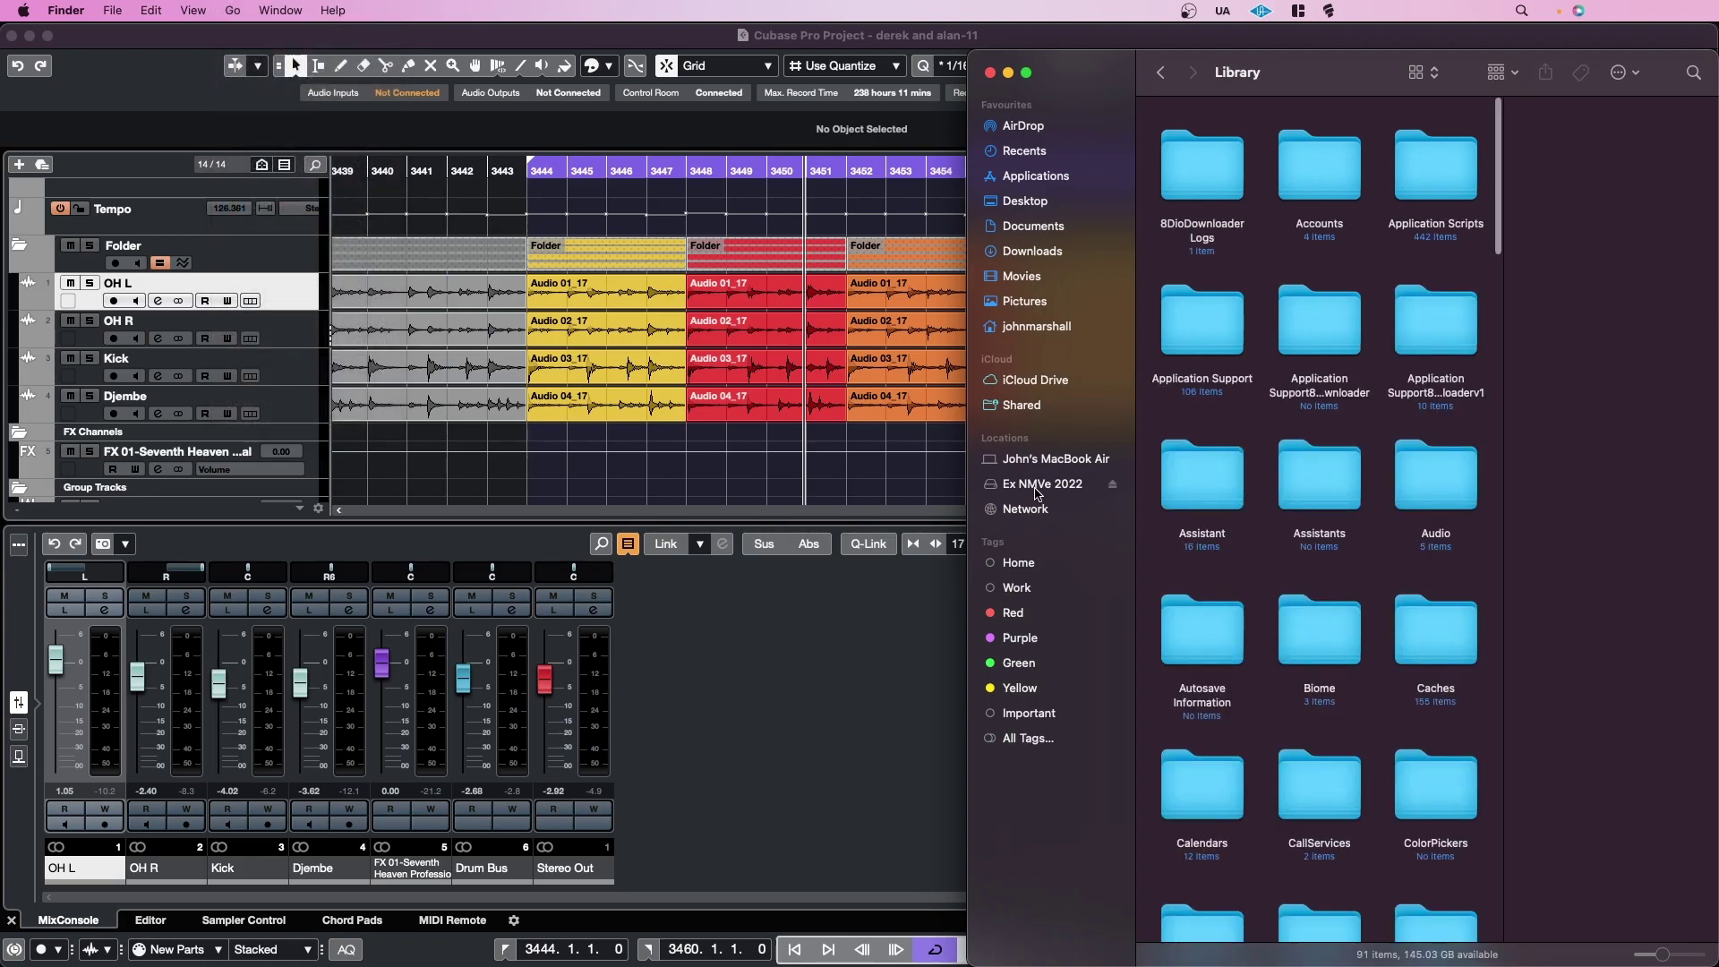
{"action": "double_click", "coordinate": [1435, 477]}
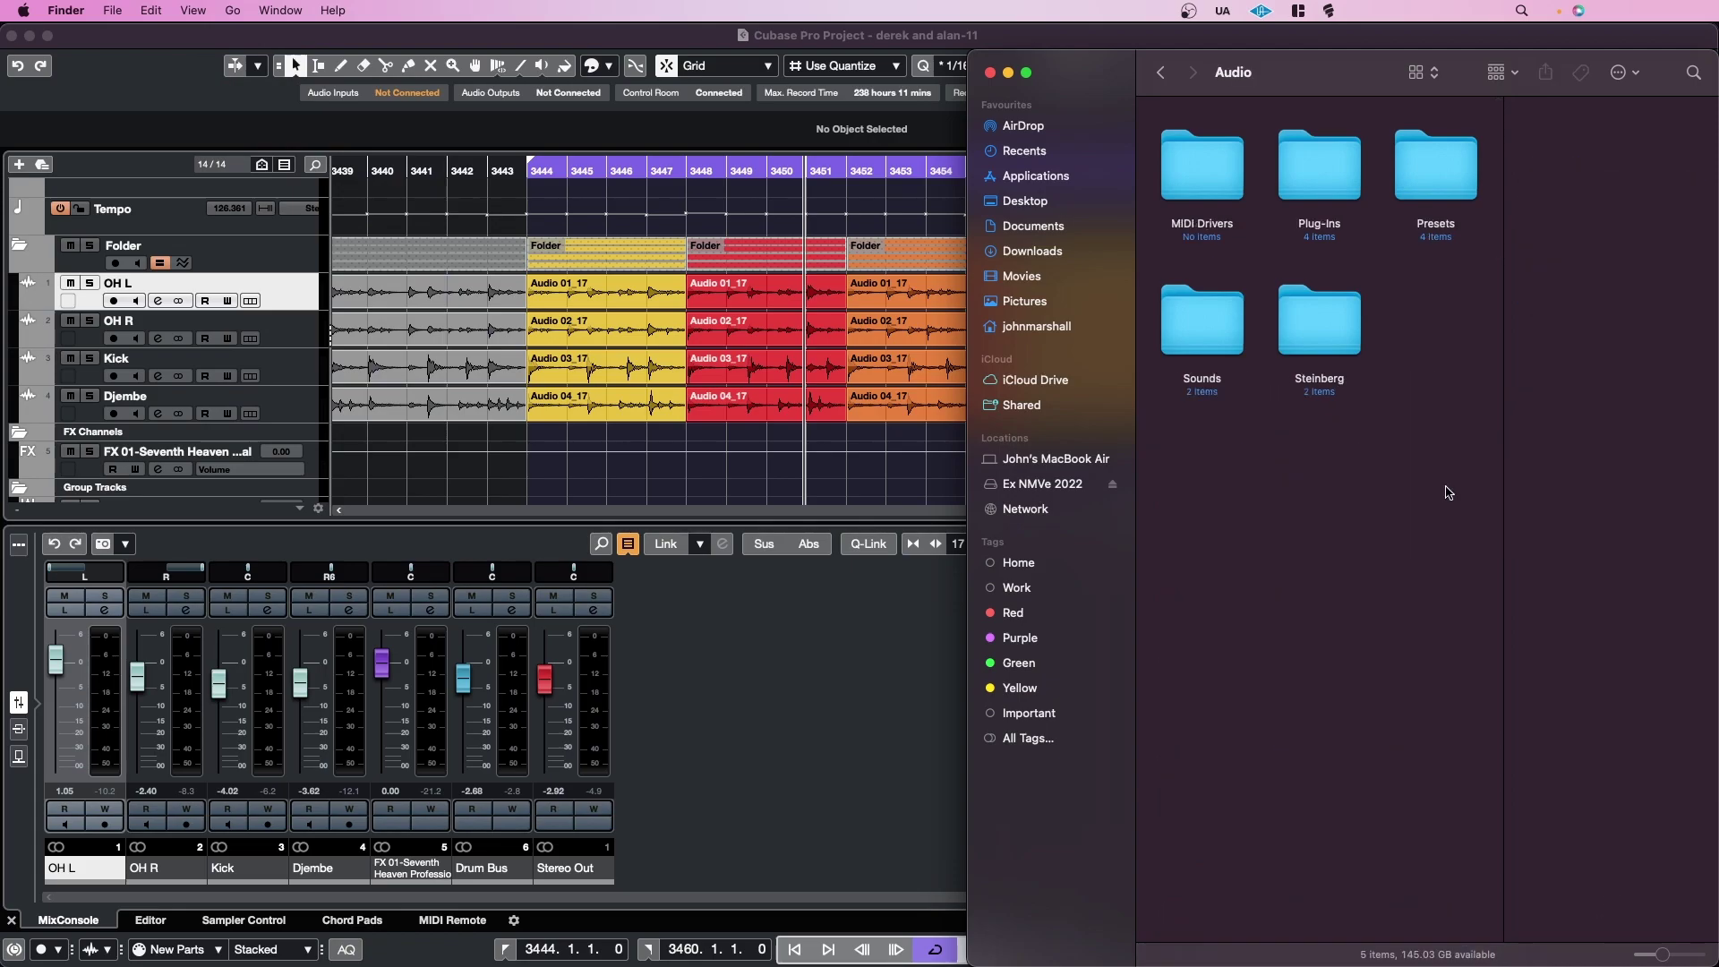
{"action": "double_click", "coordinate": [1441, 160]}
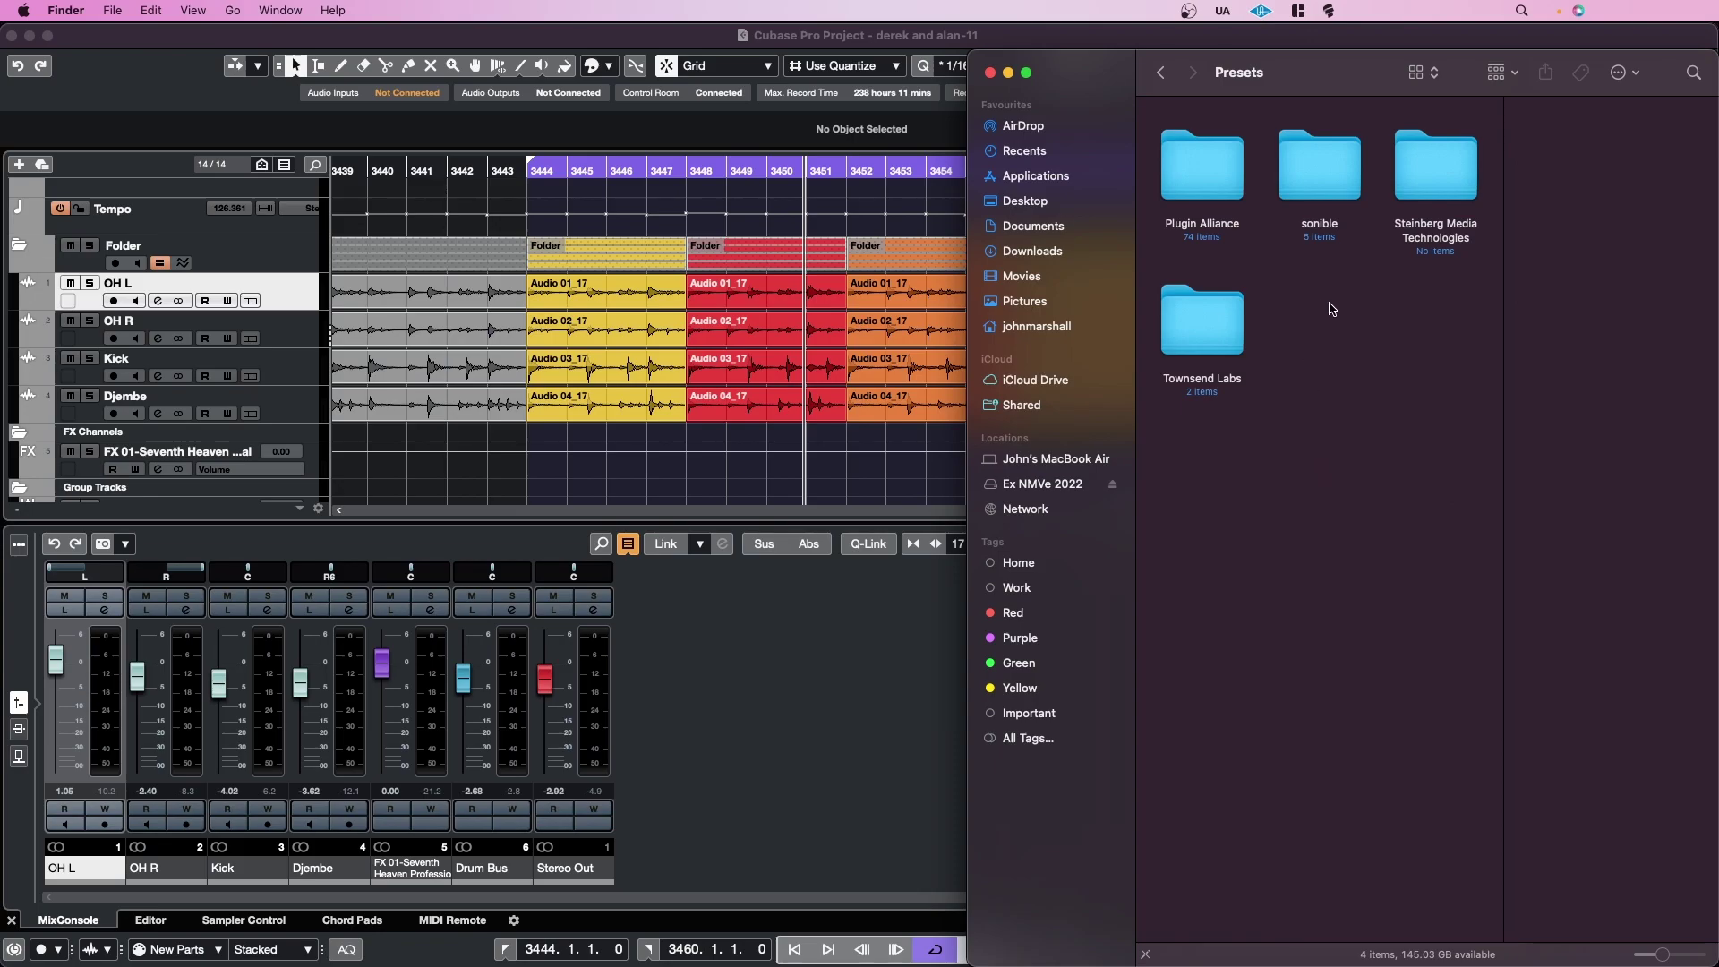
Add a 'Goodhertz' folder to Presets, approving the change with the account password.
{"action": "right_click", "coordinate": [1322, 363]}
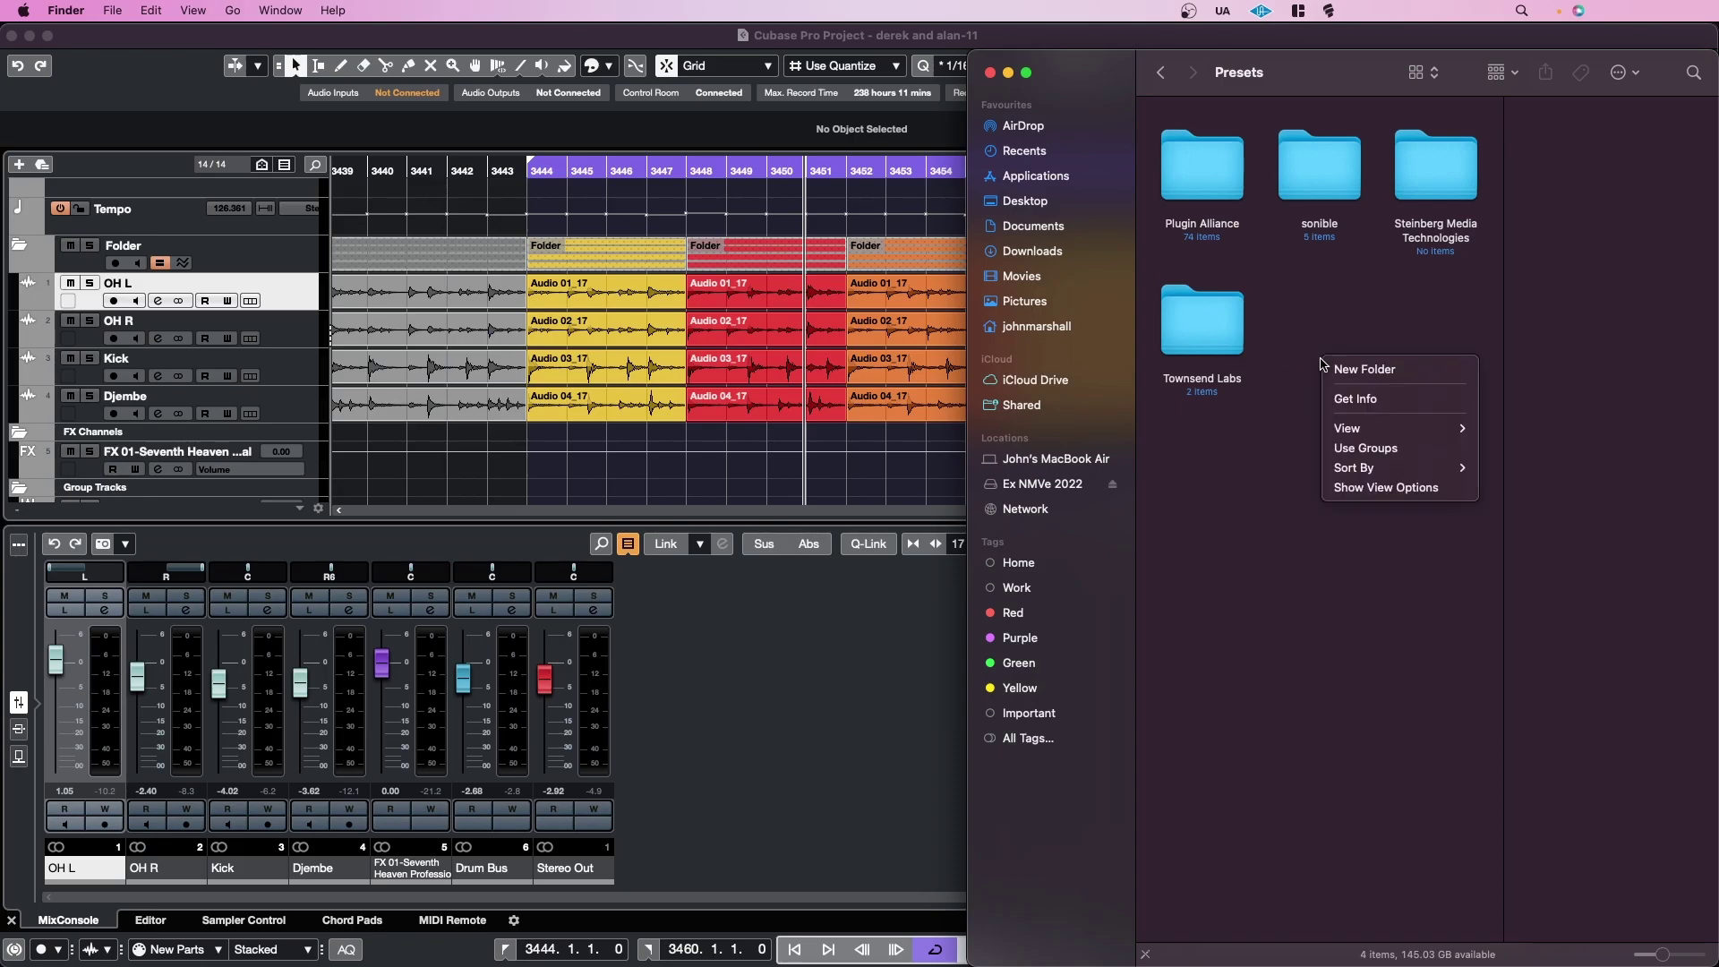
{"action": "left_click", "coordinate": [1364, 369]}
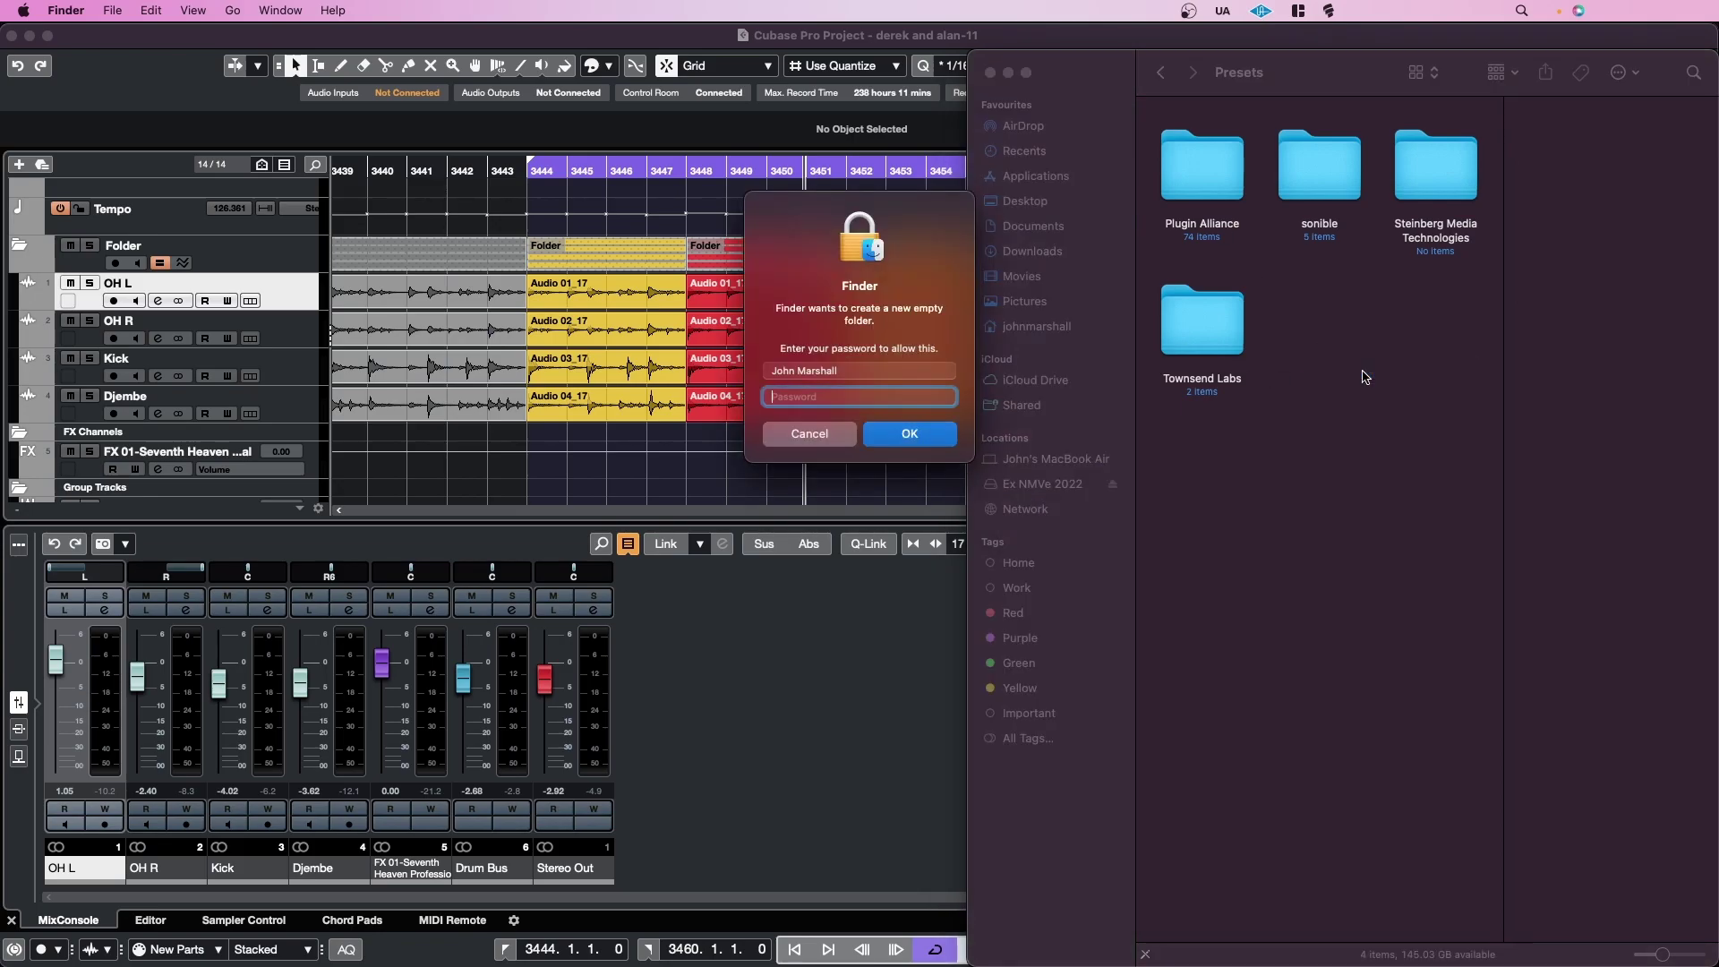
{"action": "type", "text": "•"}
{"action": "key", "text": "Return"}
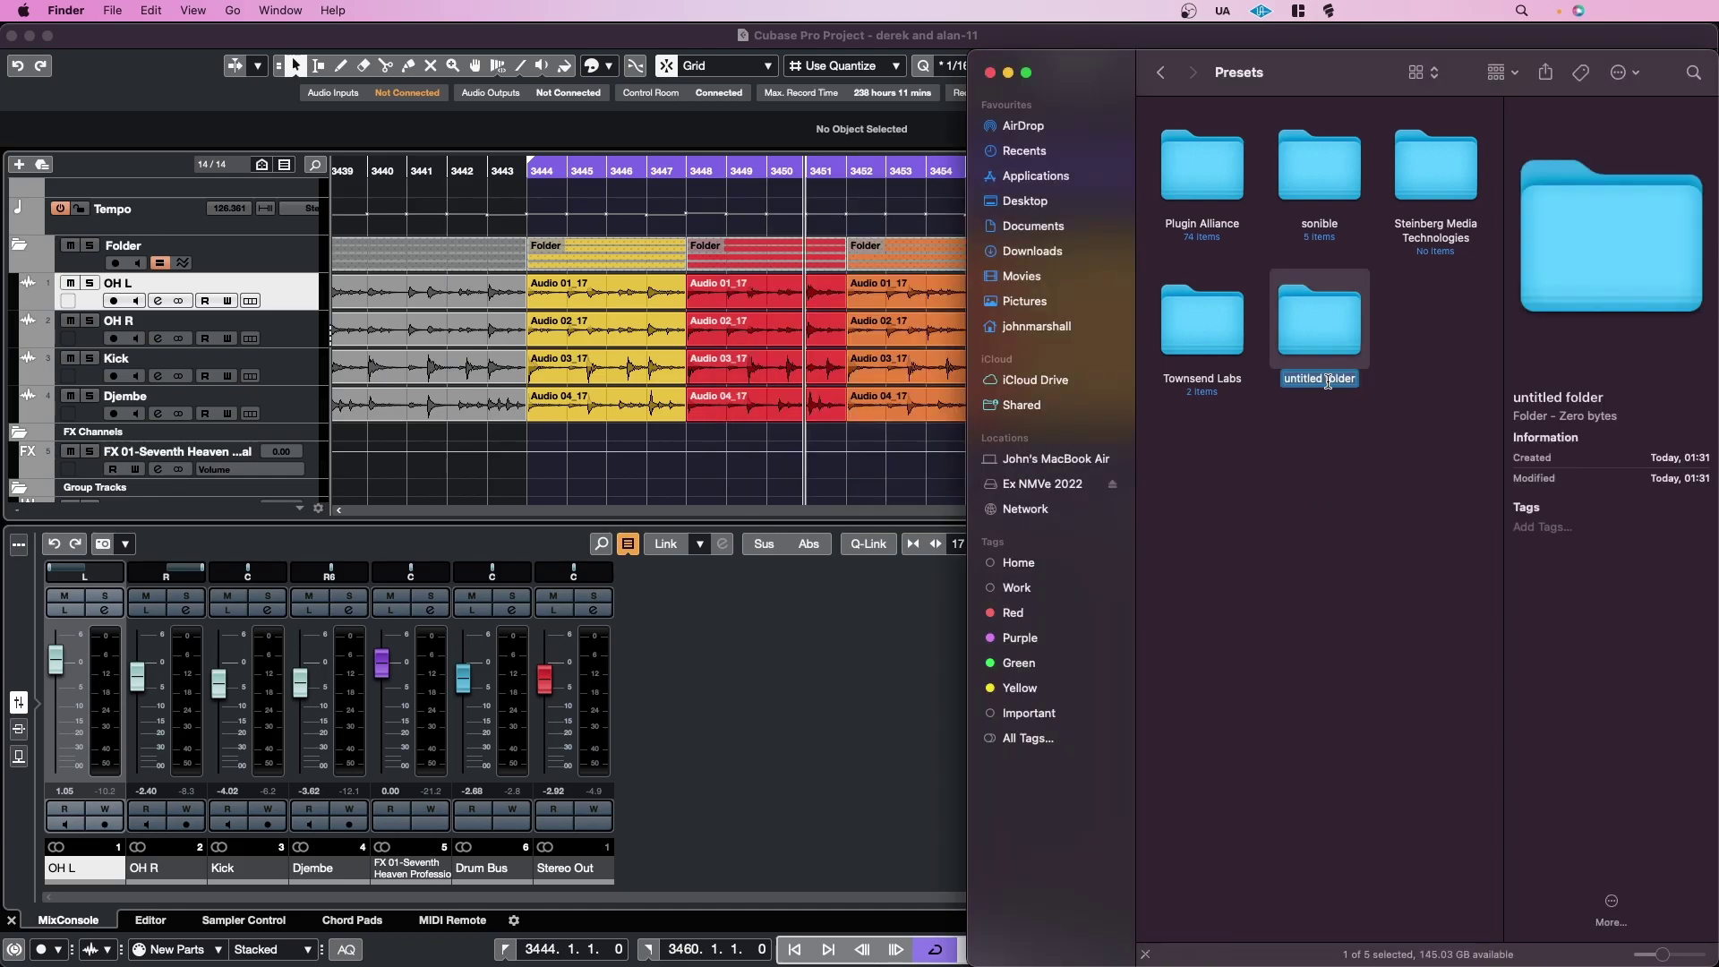
{"action": "type", "text": "Good"}
{"action": "type", "text": "hertz"}
{"action": "key", "text": "Return"}
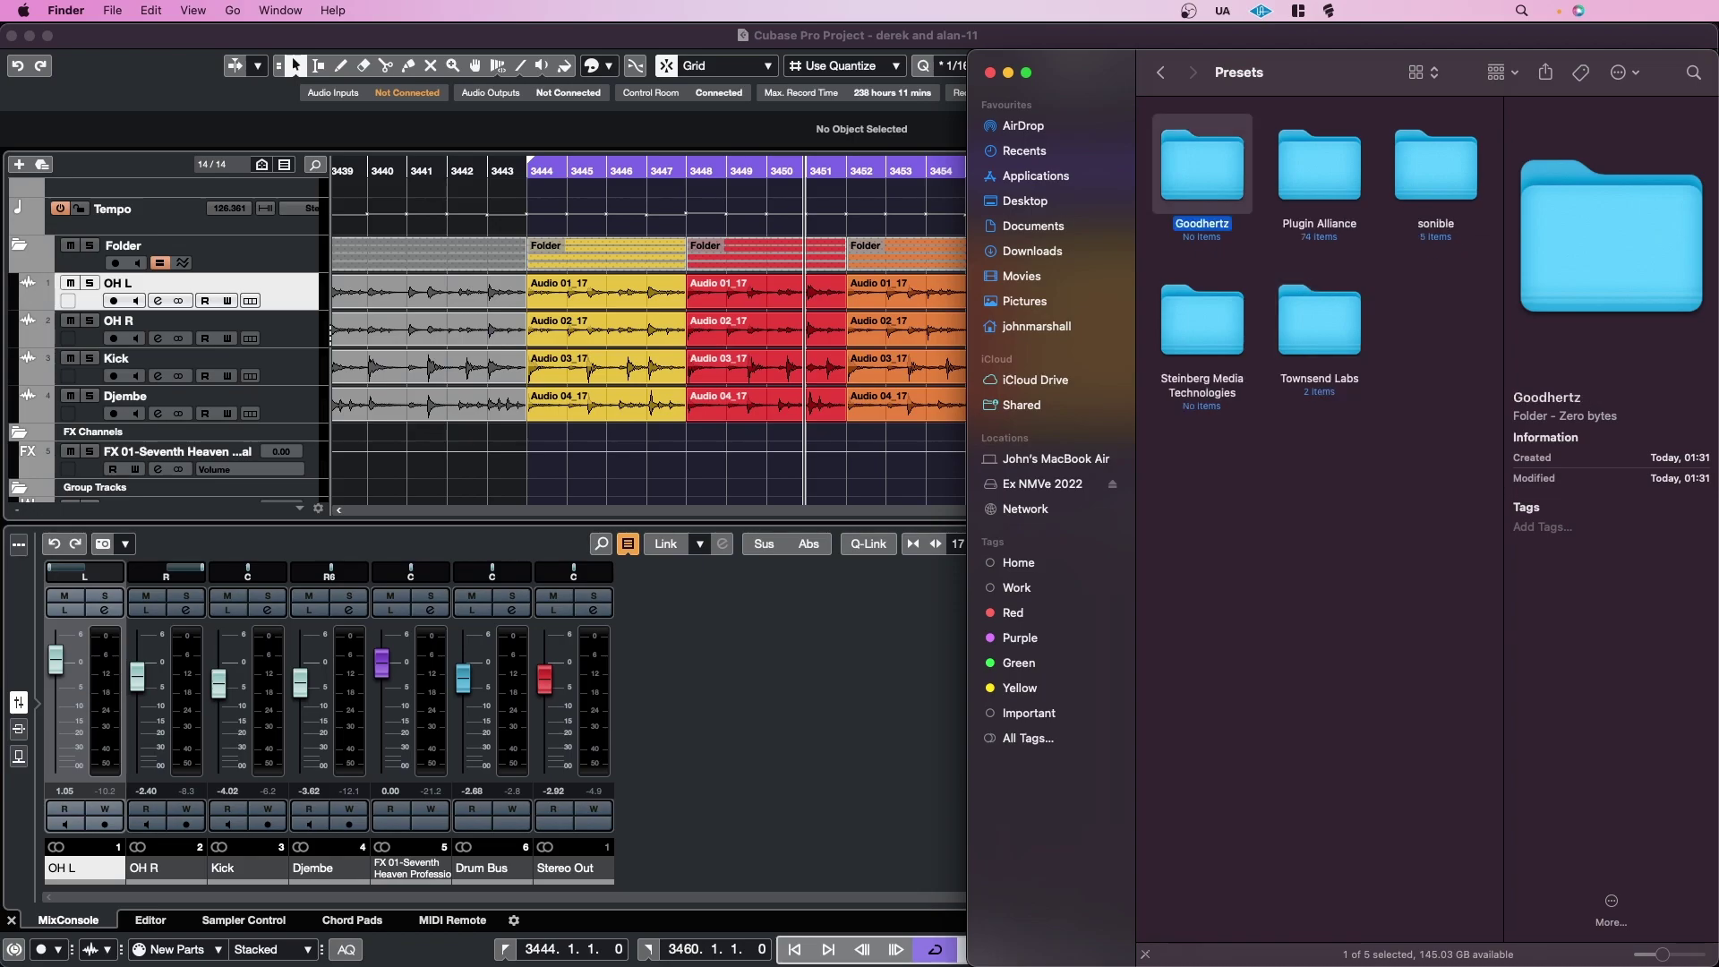
Back in Cubase, save CanOpener Studio 3's current settings as its Default Preset.
{"action": "left_click", "coordinate": [903, 642]}
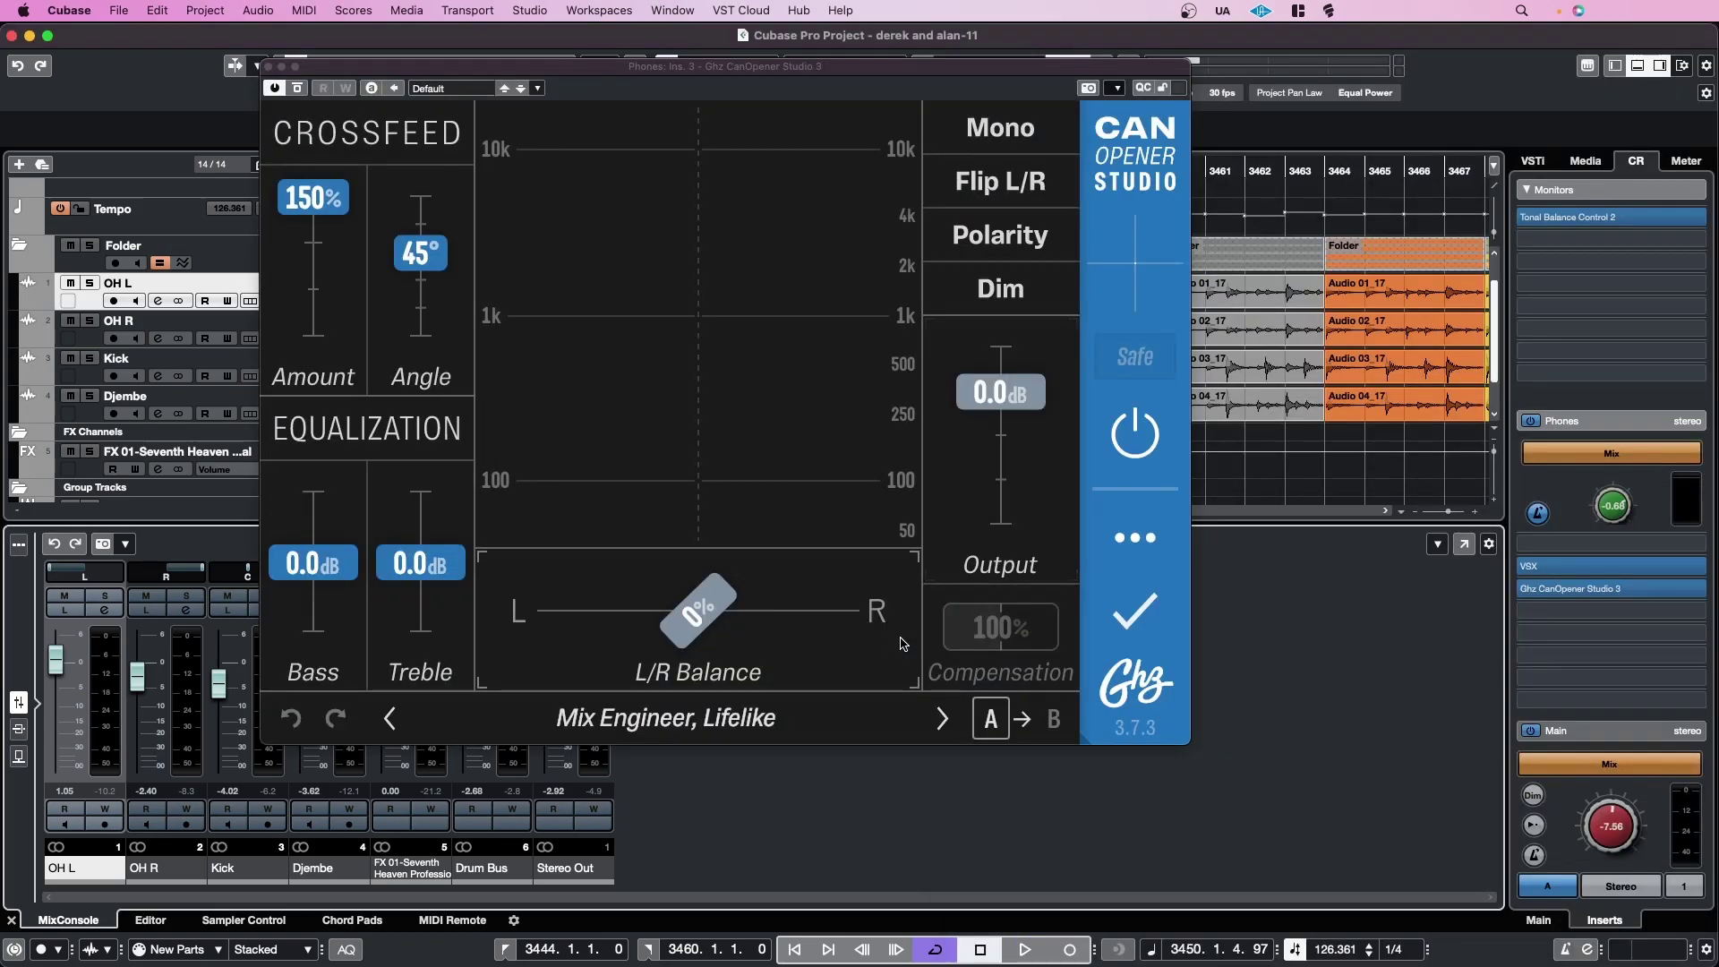
{"action": "left_click", "coordinate": [1115, 88]}
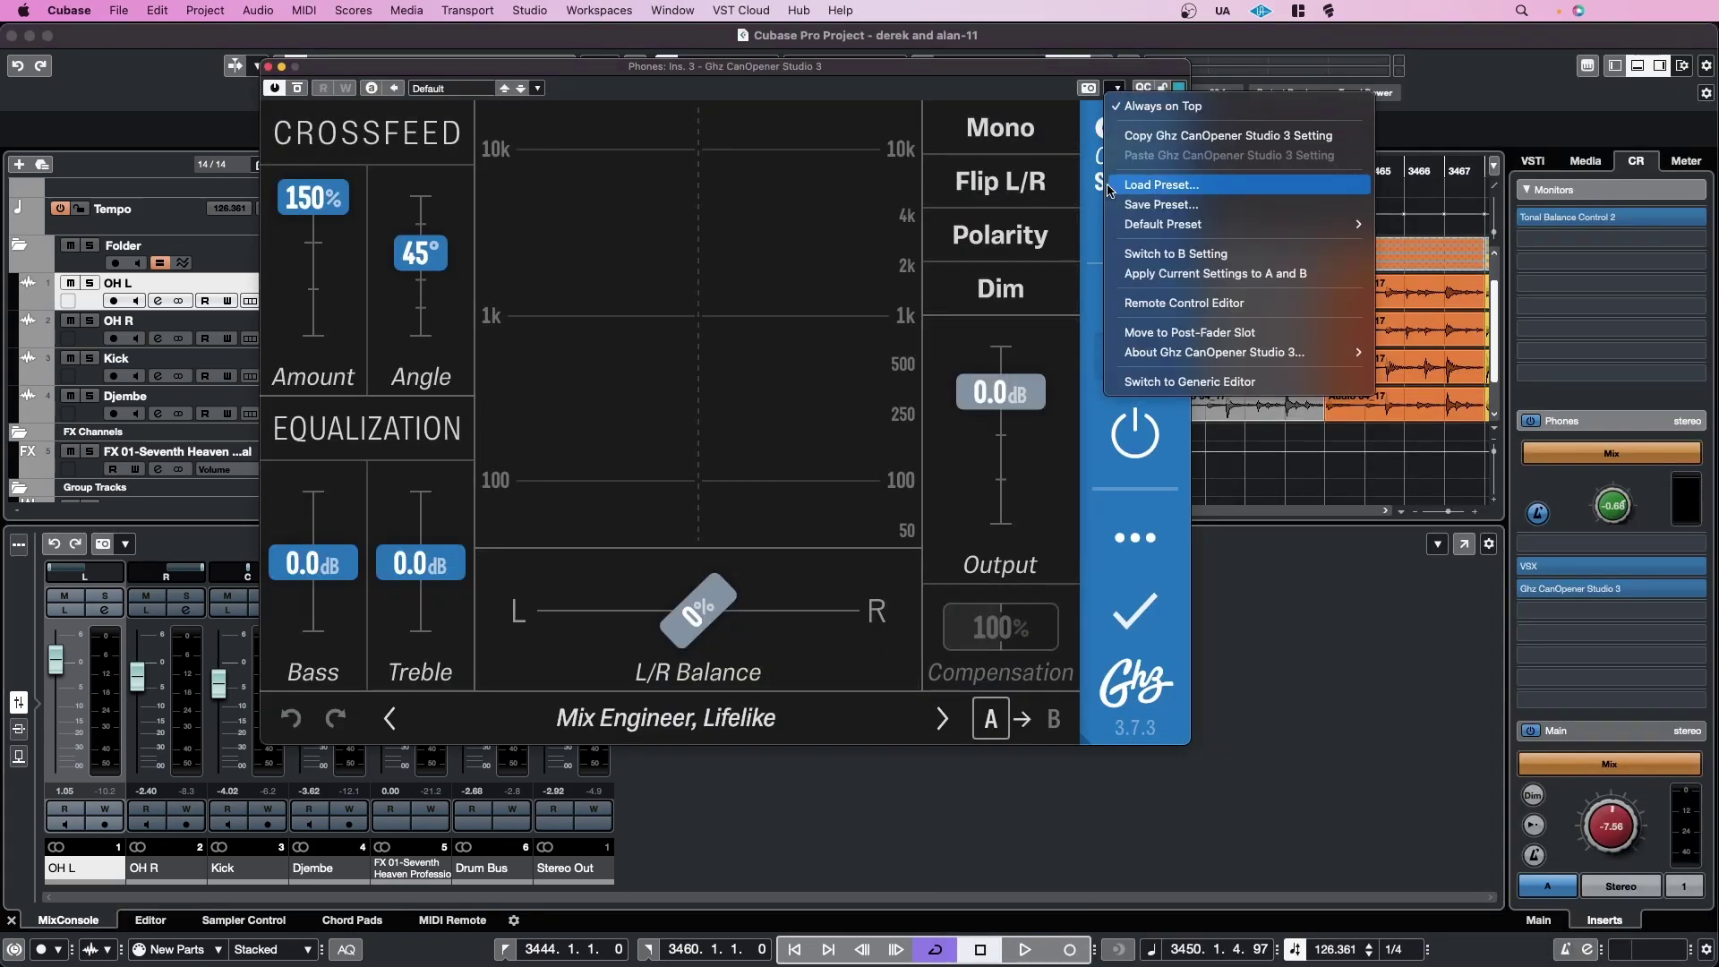
{"action": "mouse_move", "coordinate": [1164, 224]}
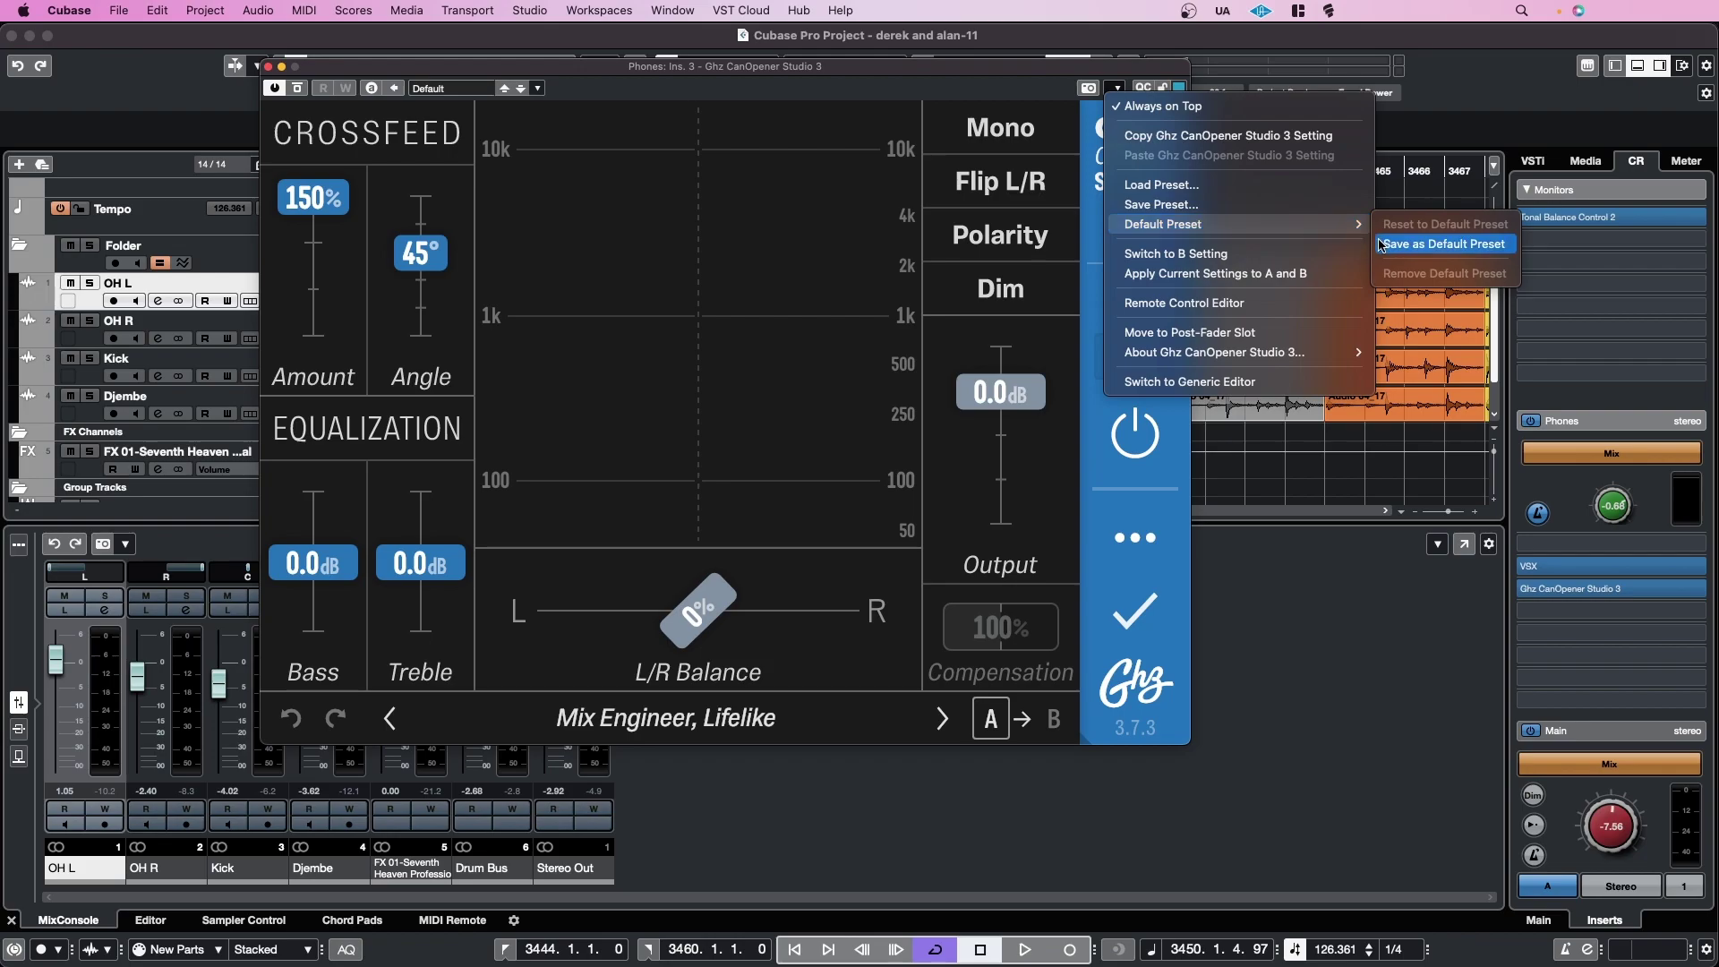
{"action": "left_click", "coordinate": [1423, 246]}
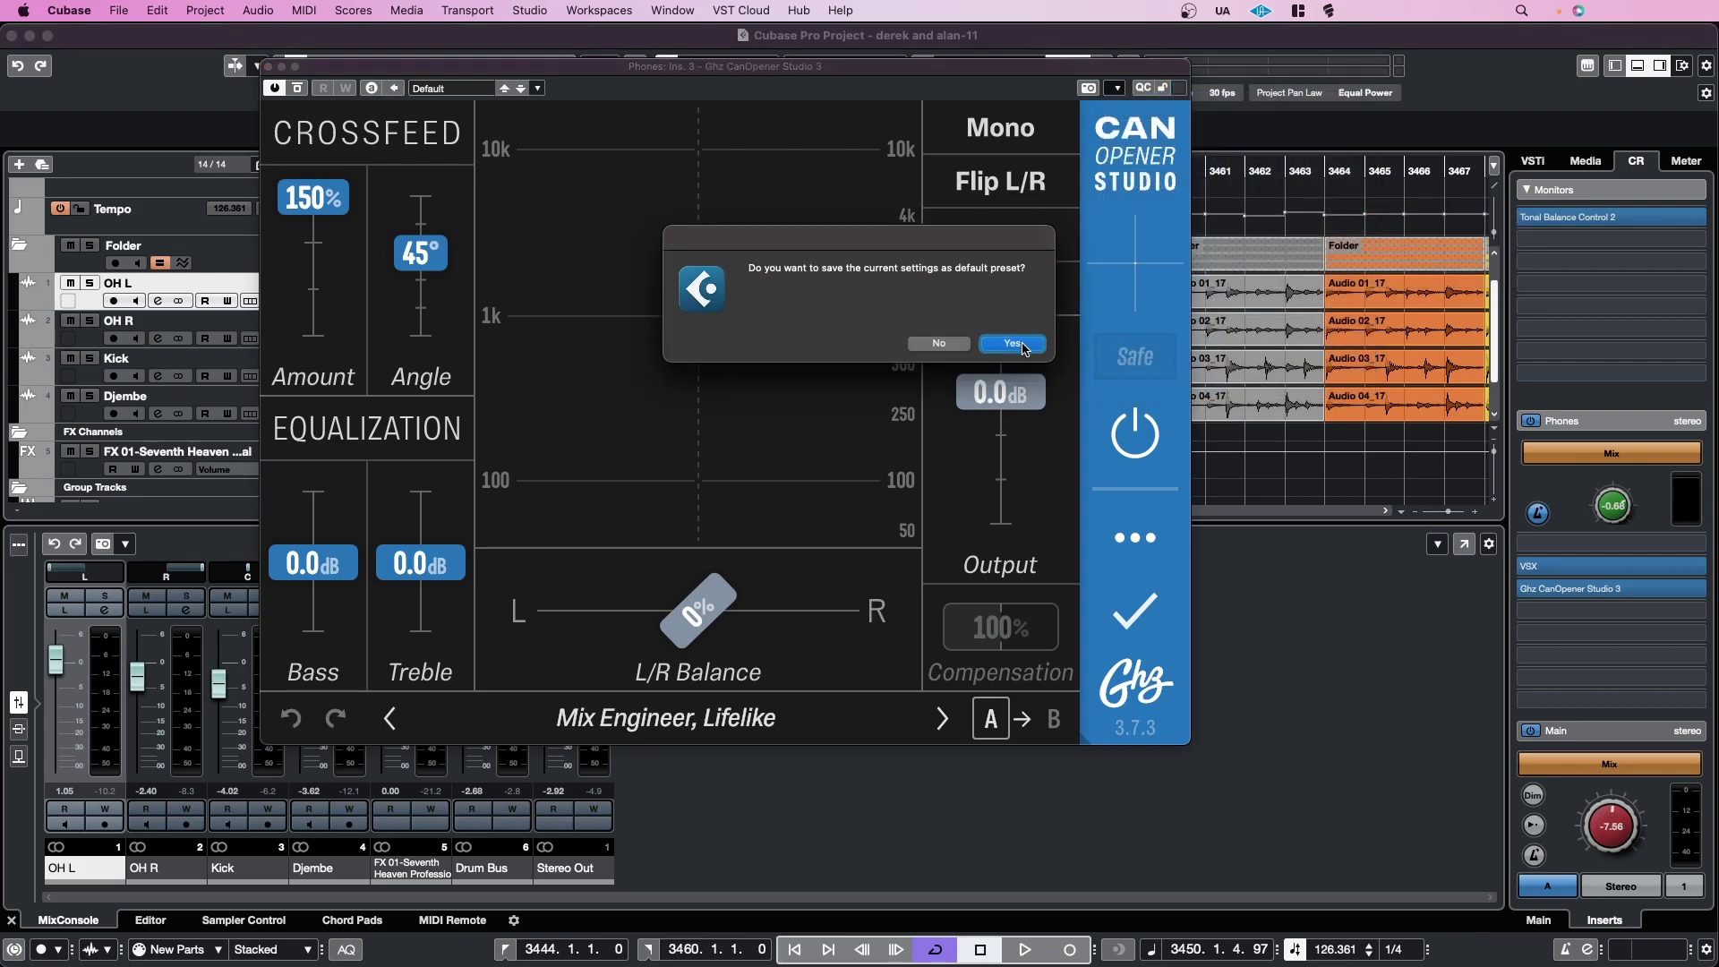
{"action": "left_click", "coordinate": [1016, 345]}
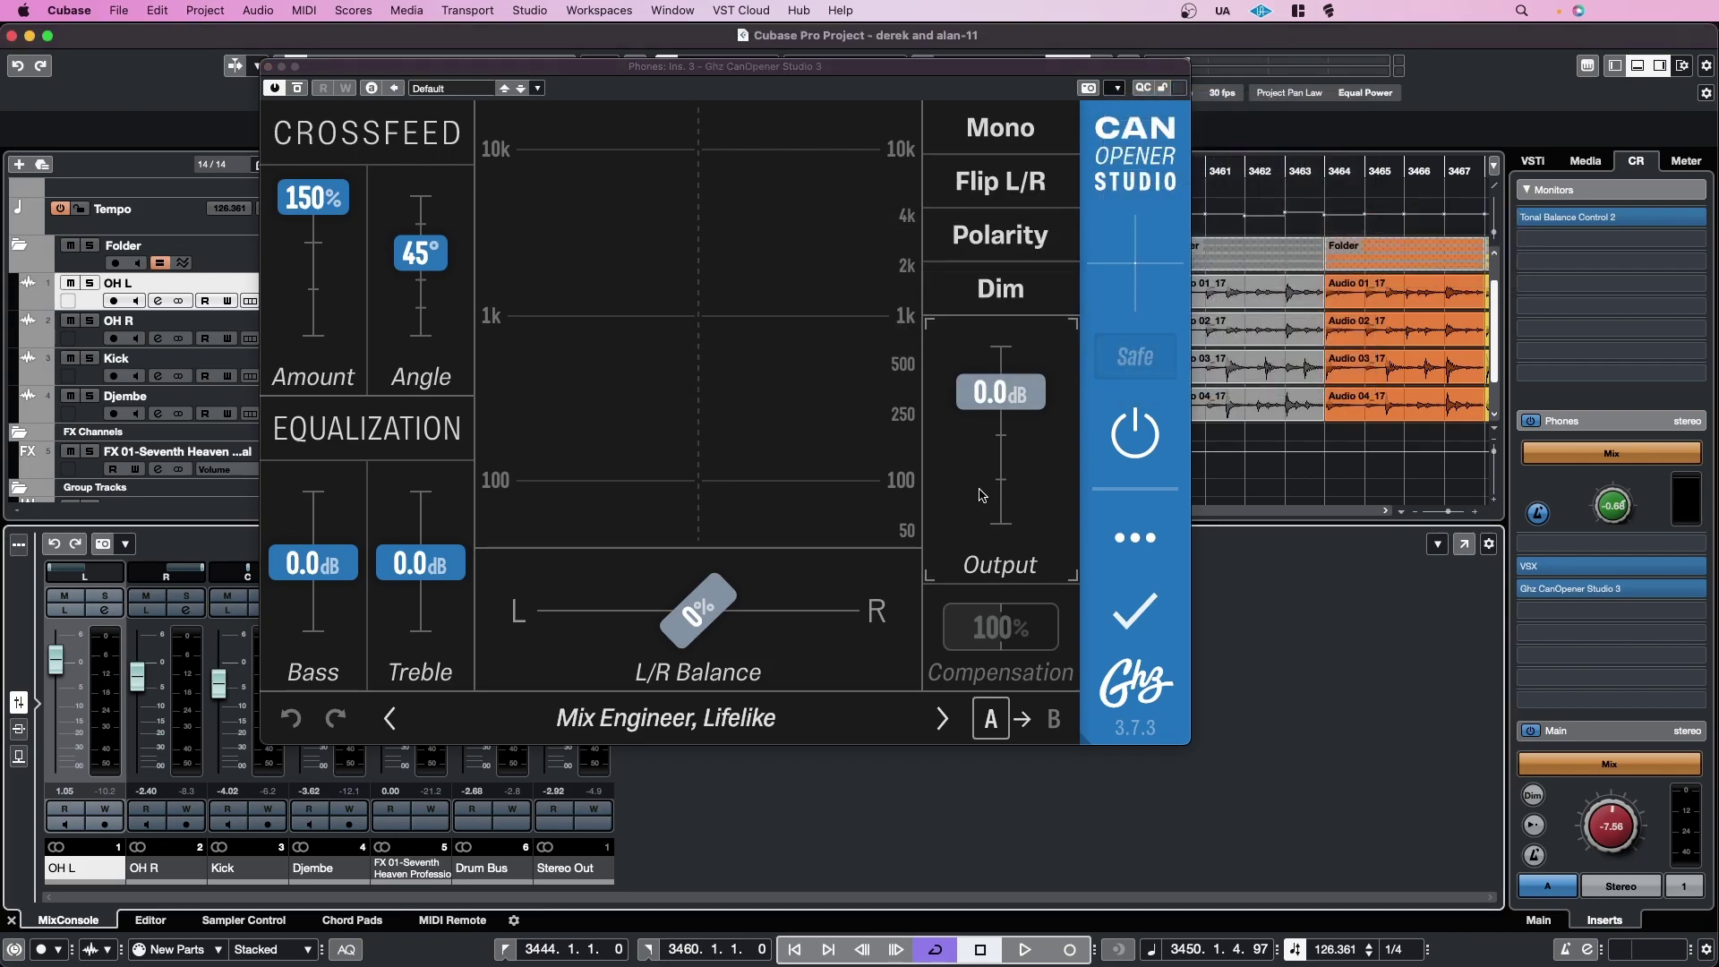
{"action": "key", "text": "ctrl+Up"}
Confirm Default.vstpreset sits in Goodhertz > Ghz CanOpener Studio 3, then go back in Finder.
{"action": "left_click", "coordinate": [1548, 673]}
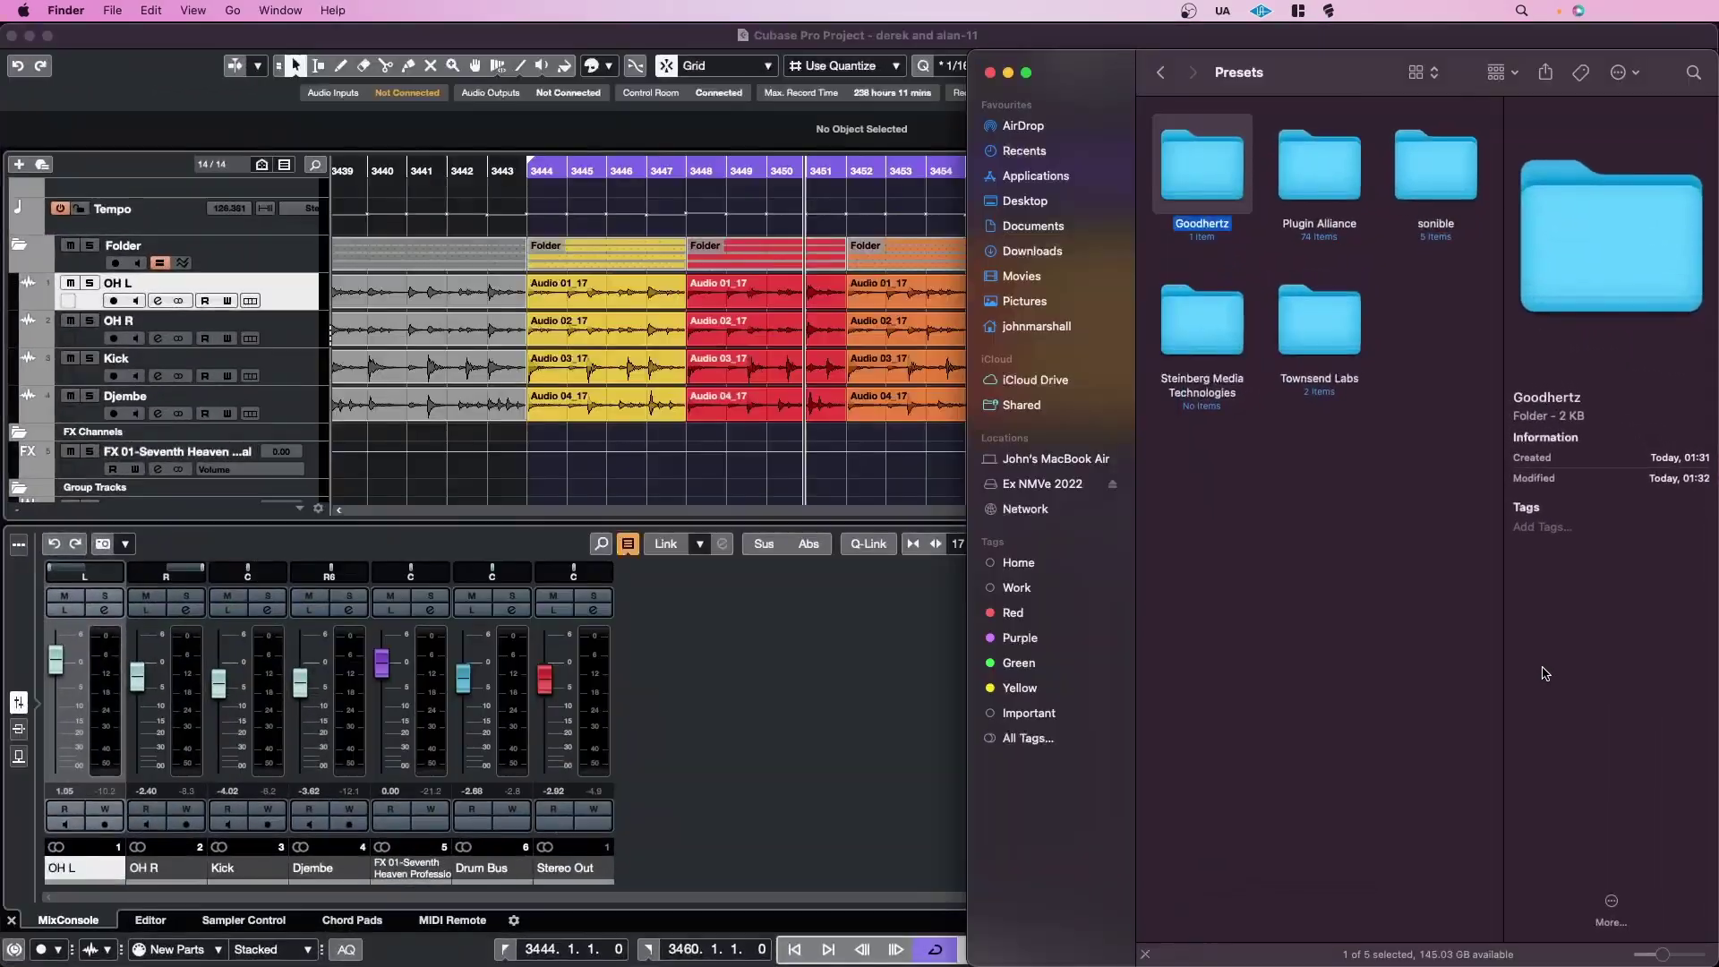
{"action": "double_click", "coordinate": [1208, 197]}
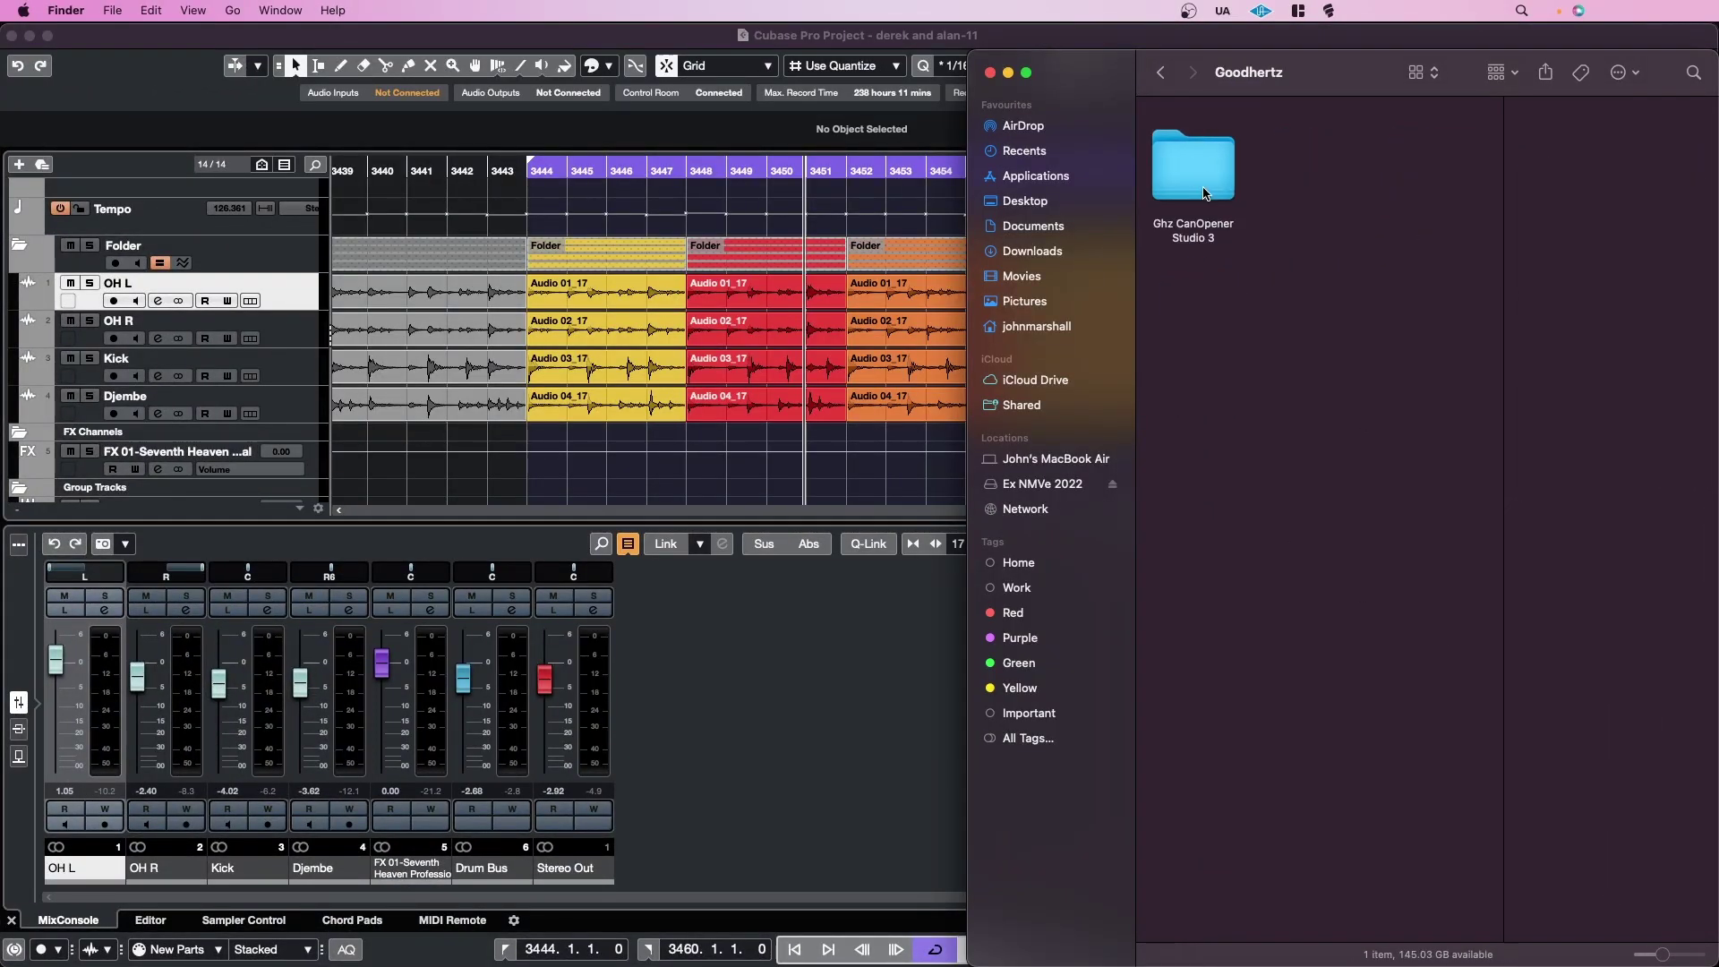
{"action": "double_click", "coordinate": [1197, 176]}
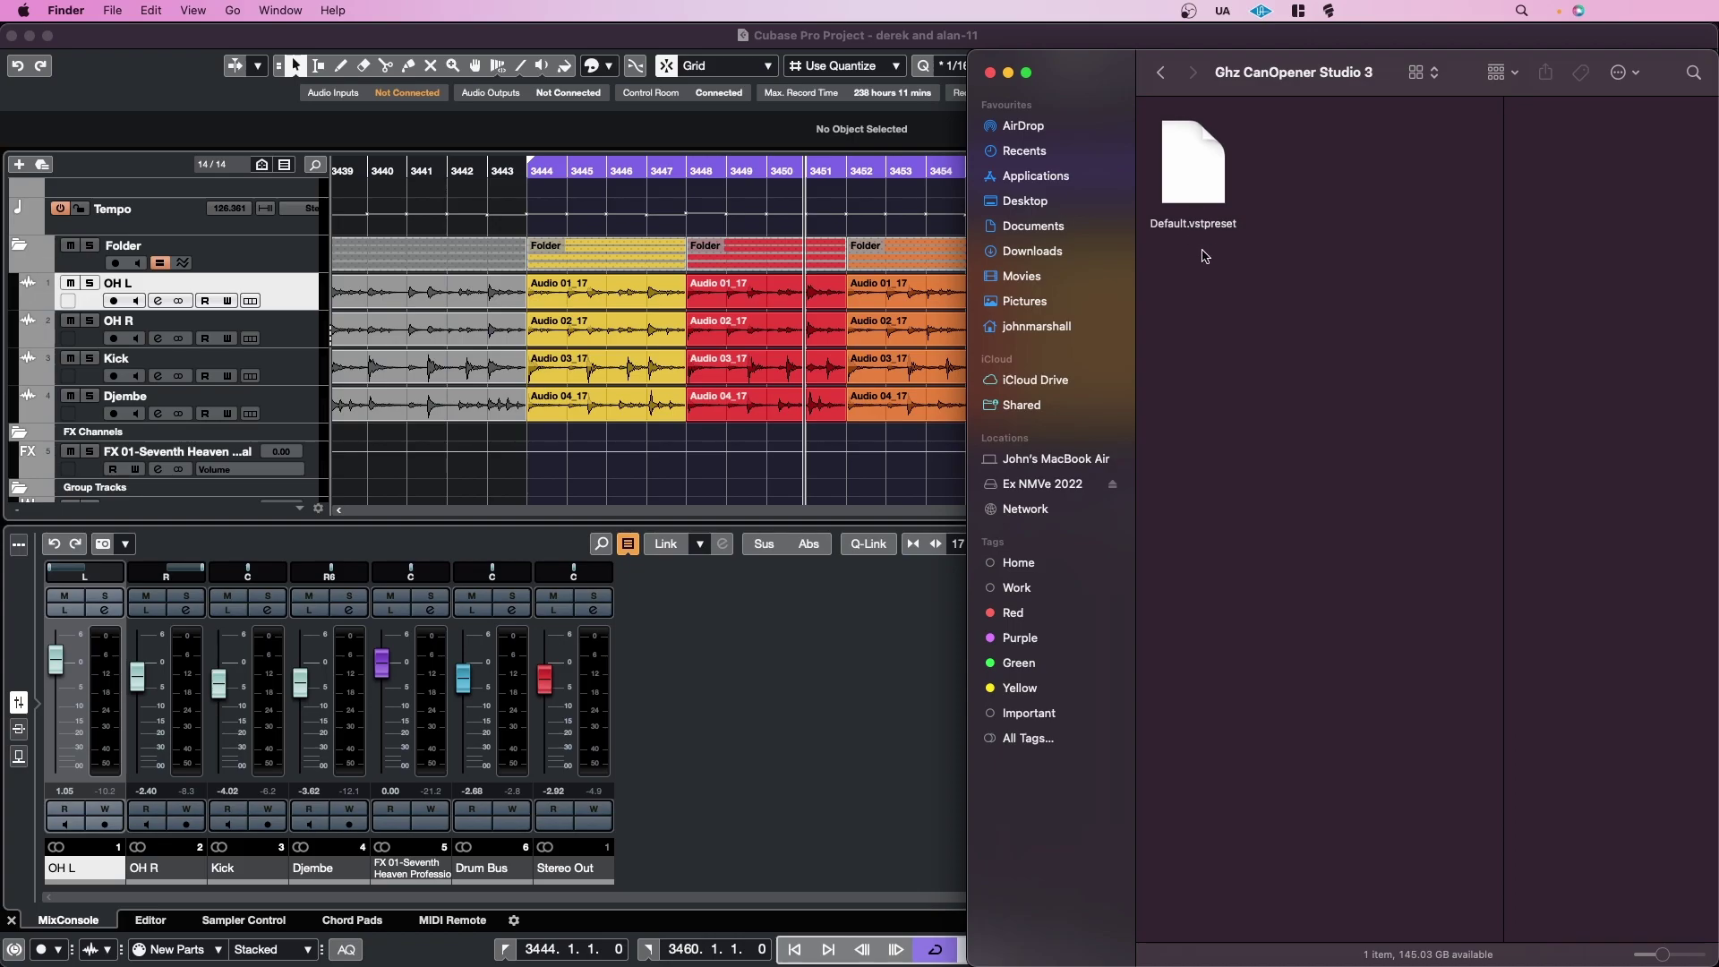
{"action": "left_click", "coordinate": [1161, 74]}
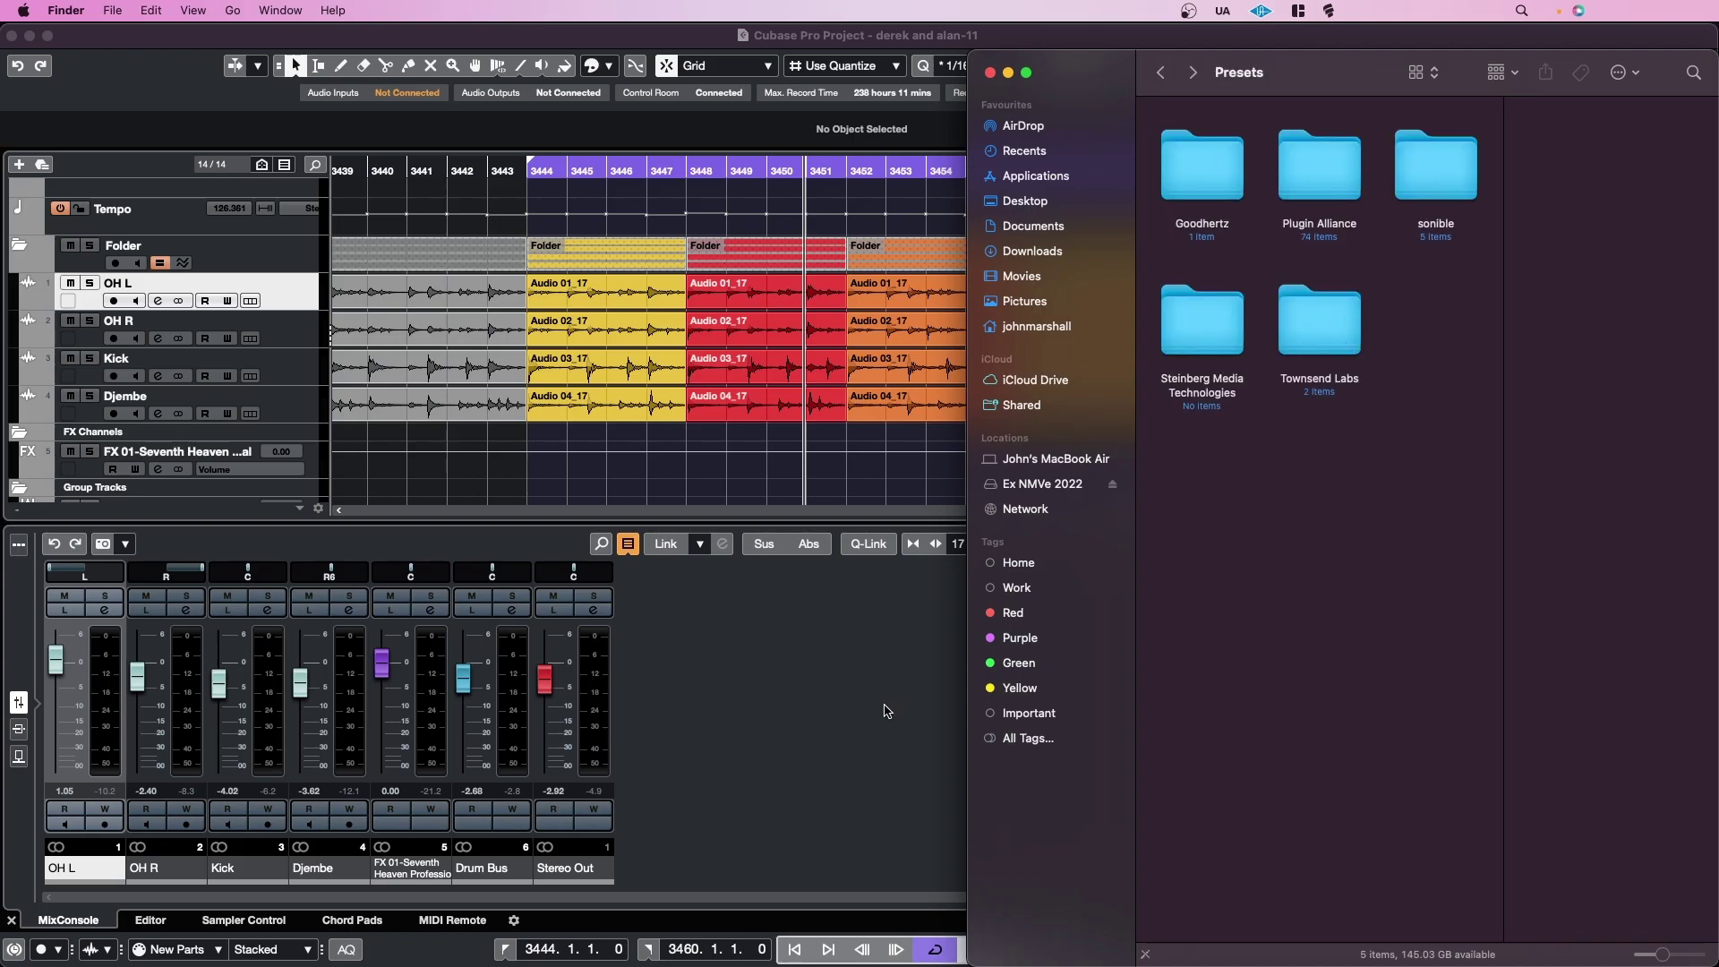
Return to Cubase and close the CanOpener Studio 3 plugin editor.
{"action": "left_click", "coordinate": [847, 679]}
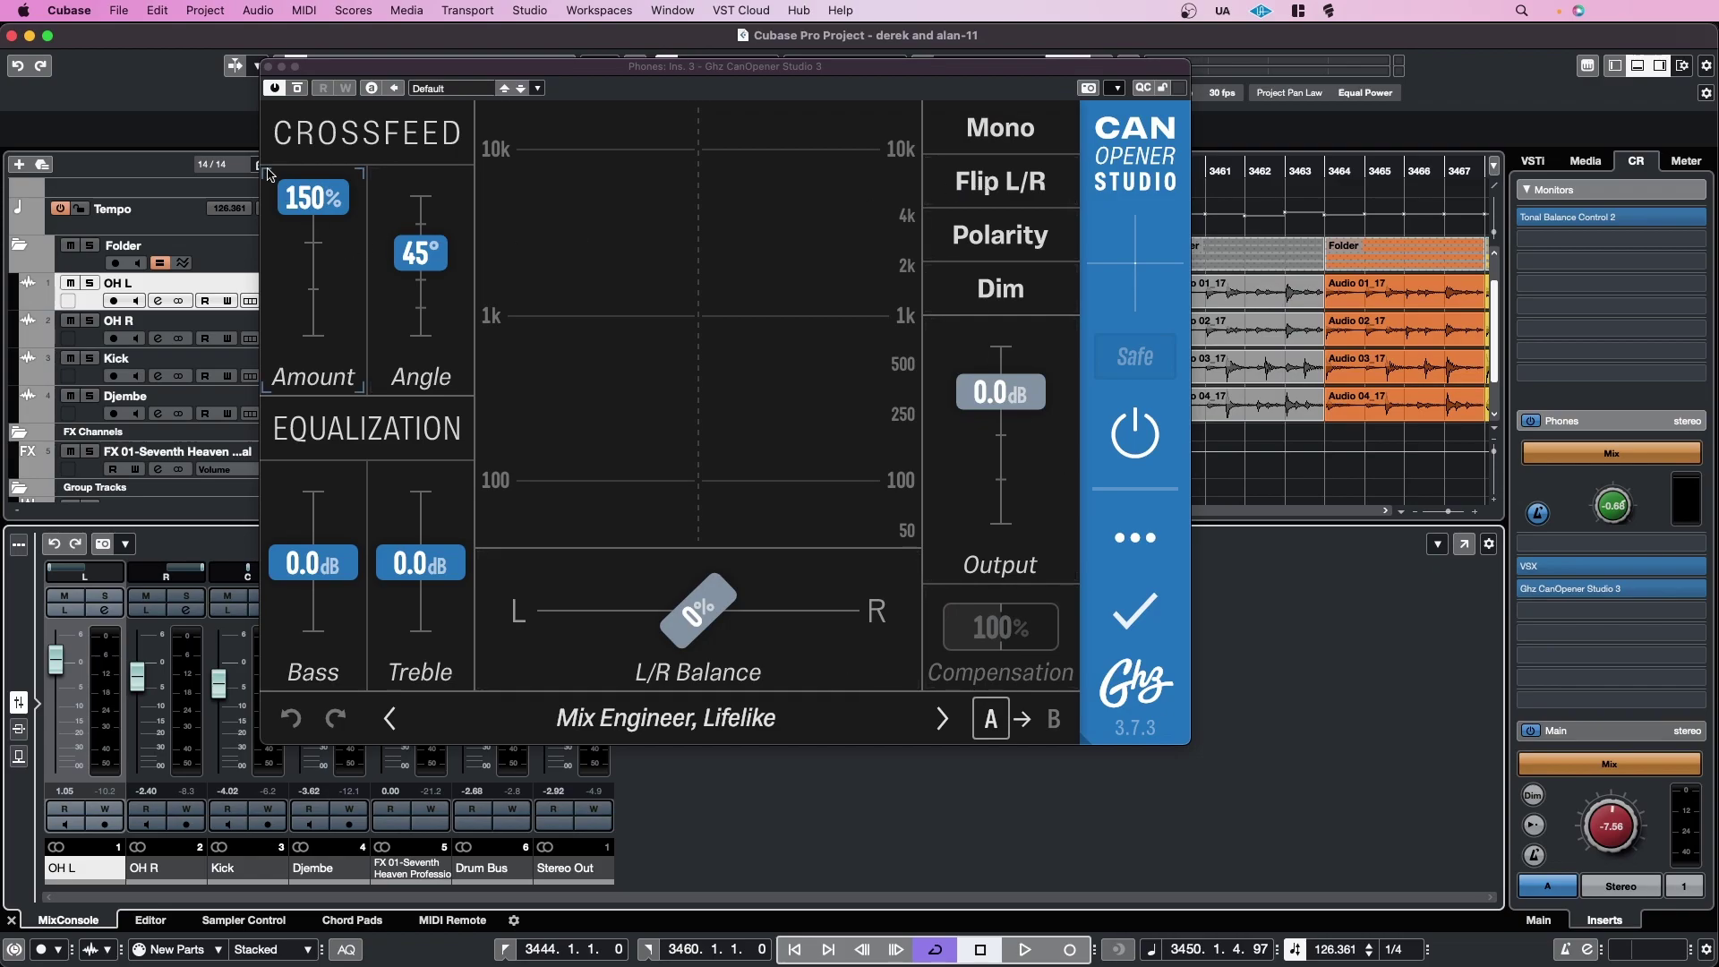
{"action": "left_click", "coordinate": [269, 68]}
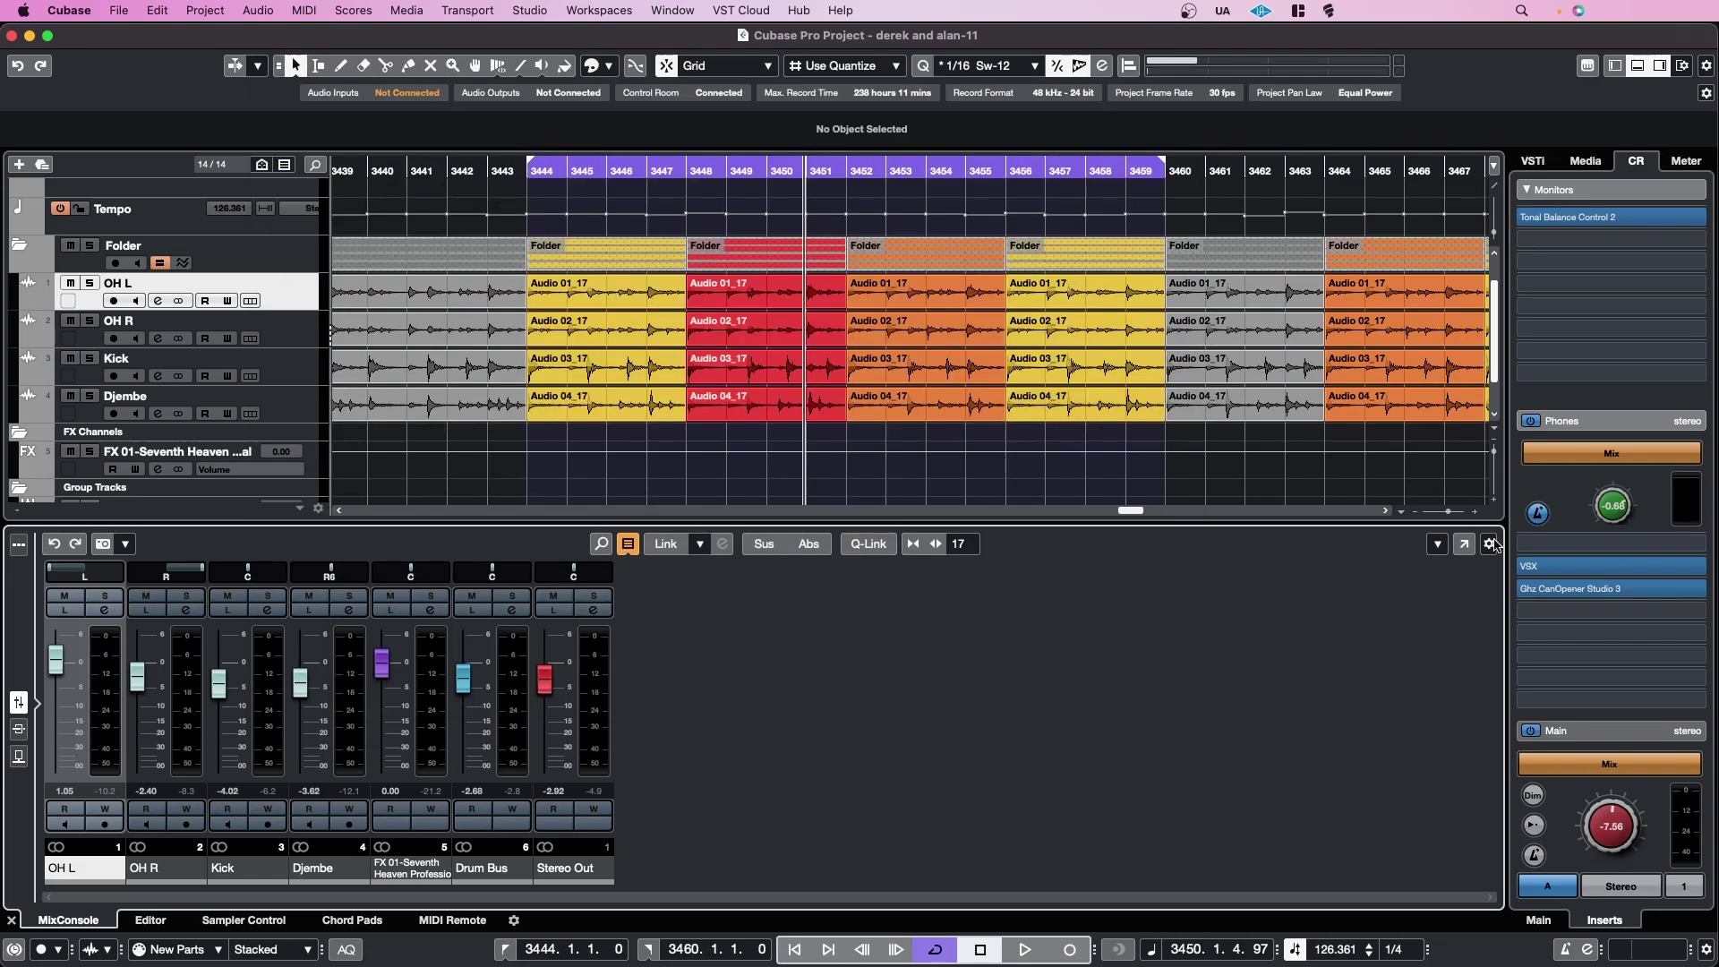
Try saving VSX's settings as Default Preset, dismiss the could-not-create-file error, and close VSX.
{"action": "left_click", "coordinate": [1582, 567]}
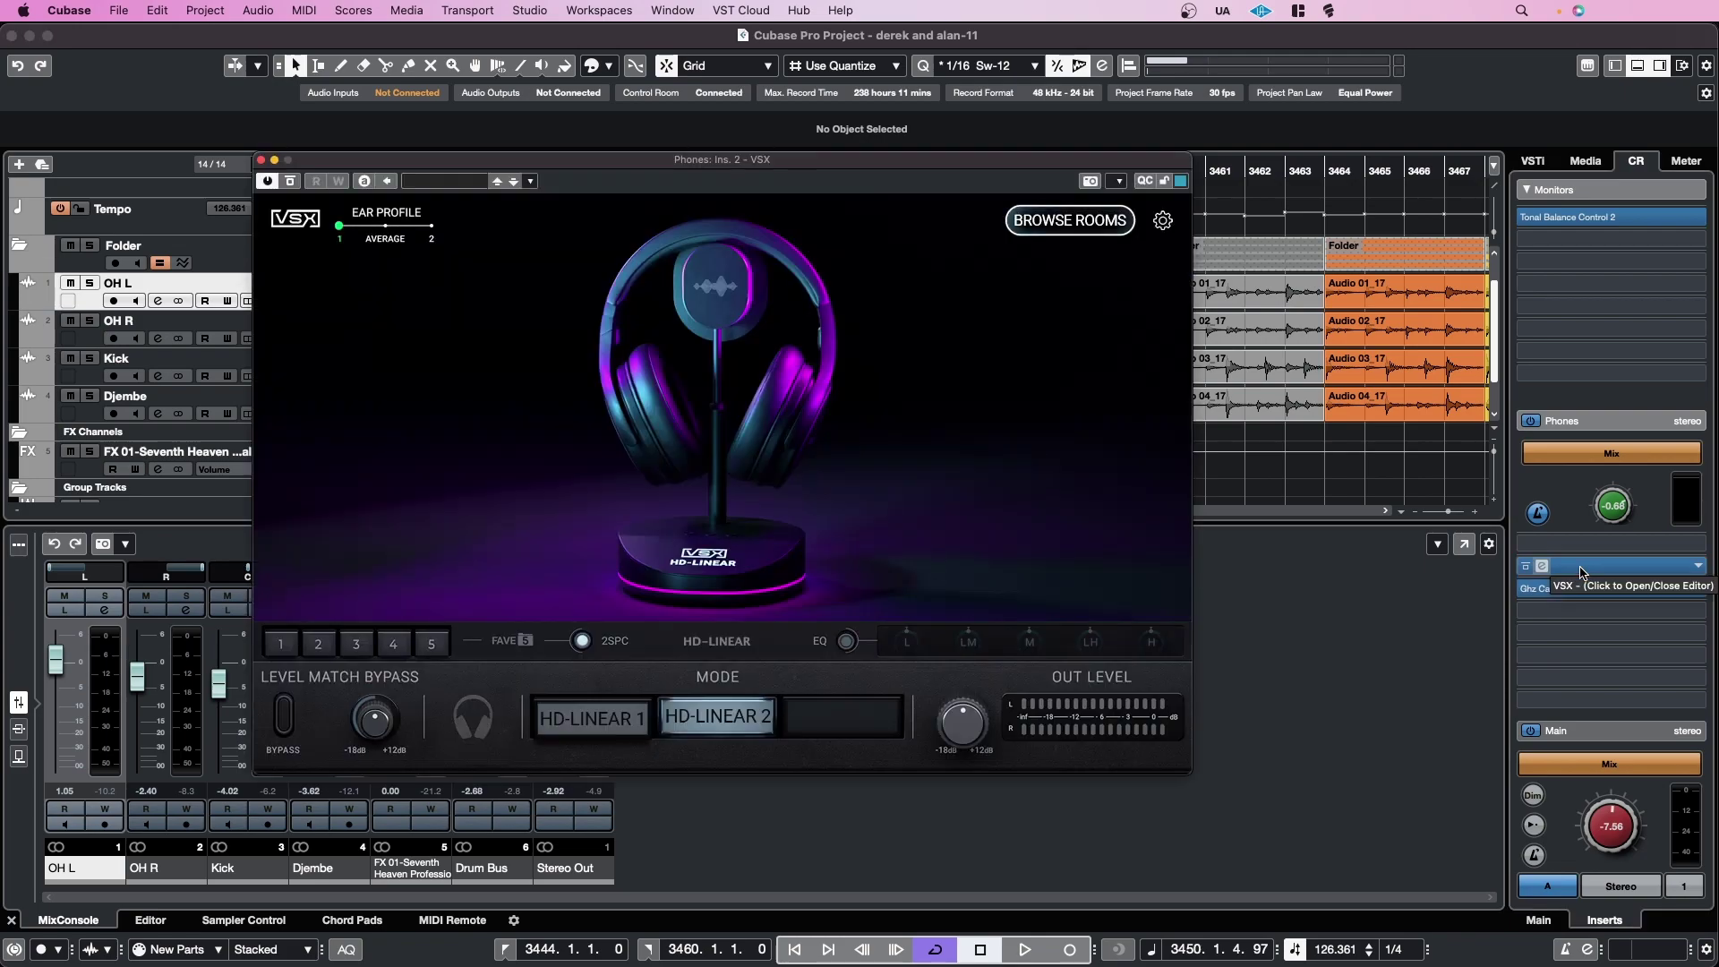
{"action": "left_click_drag", "start_coordinate": [818, 161], "coordinate": [975, 99]}
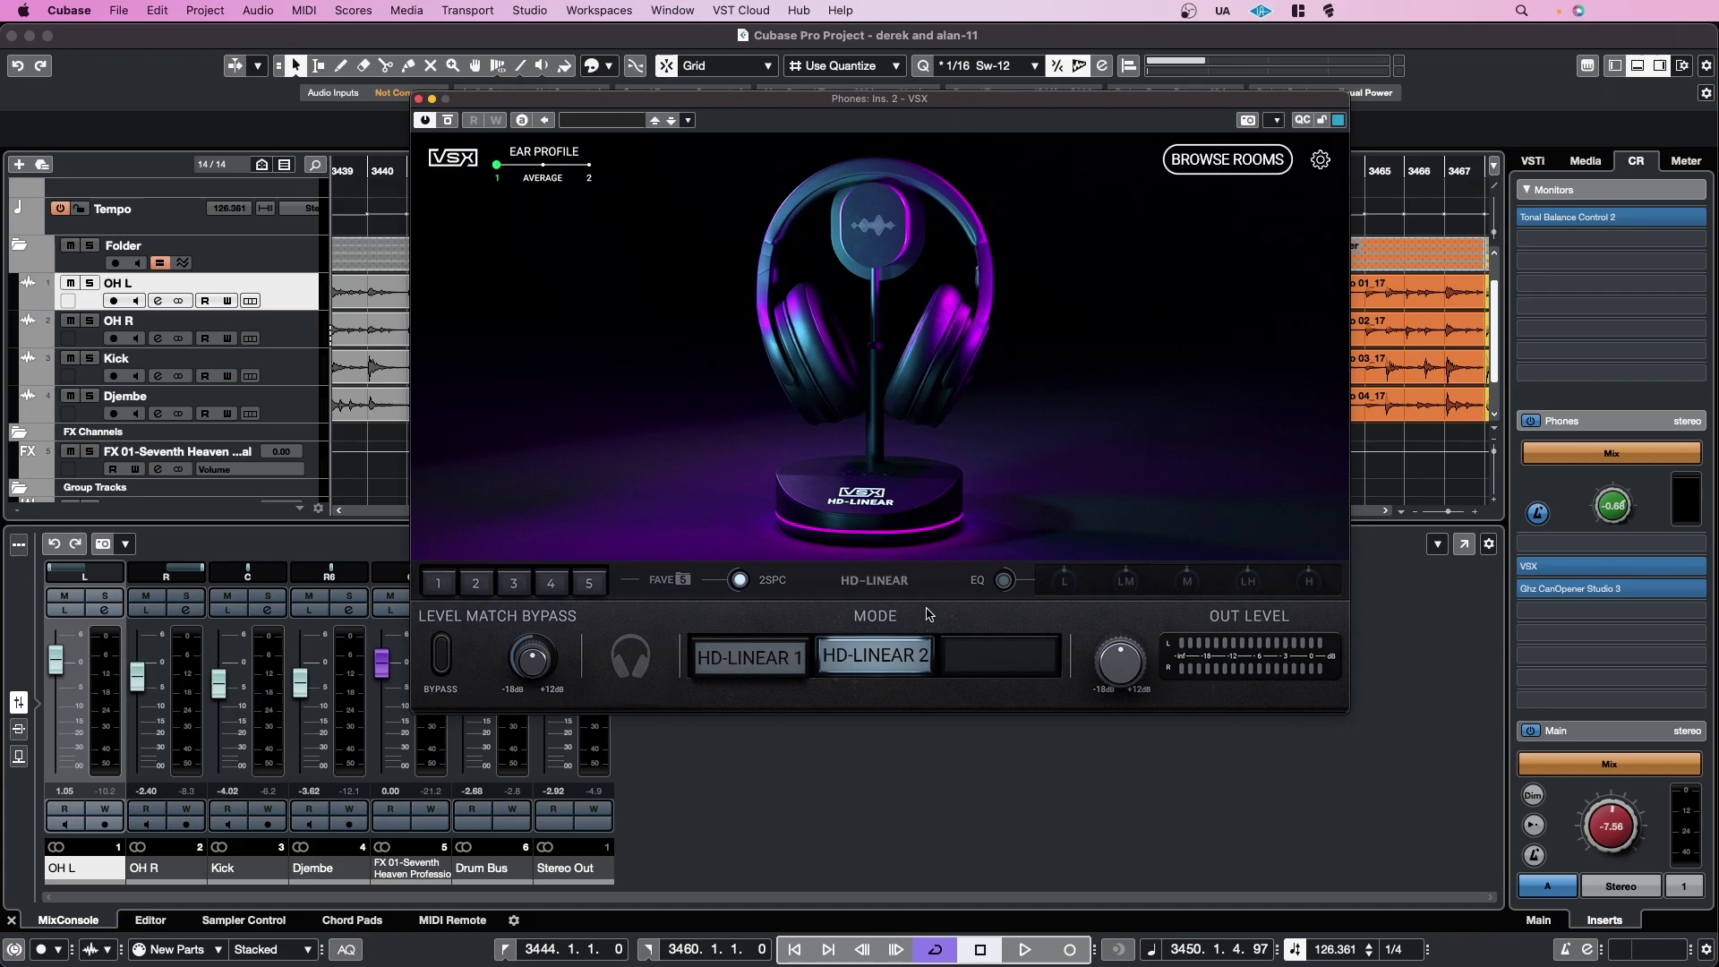
{"action": "left_click", "coordinate": [1277, 119]}
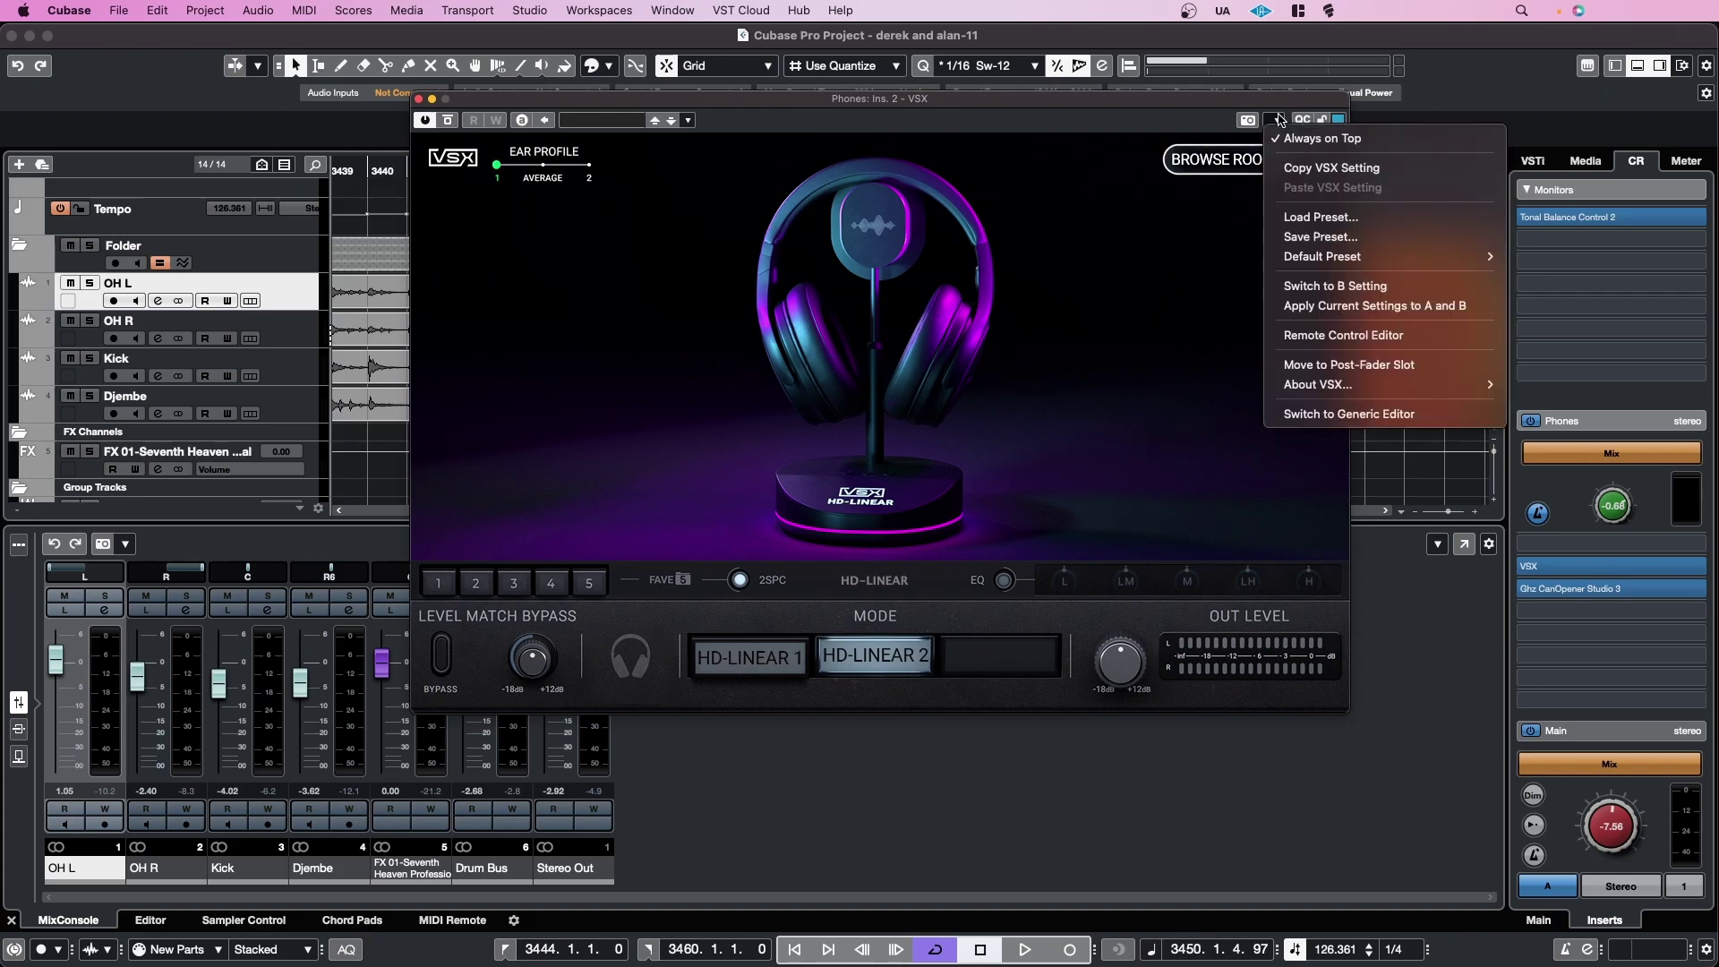
{"action": "mouse_move", "coordinate": [1322, 256]}
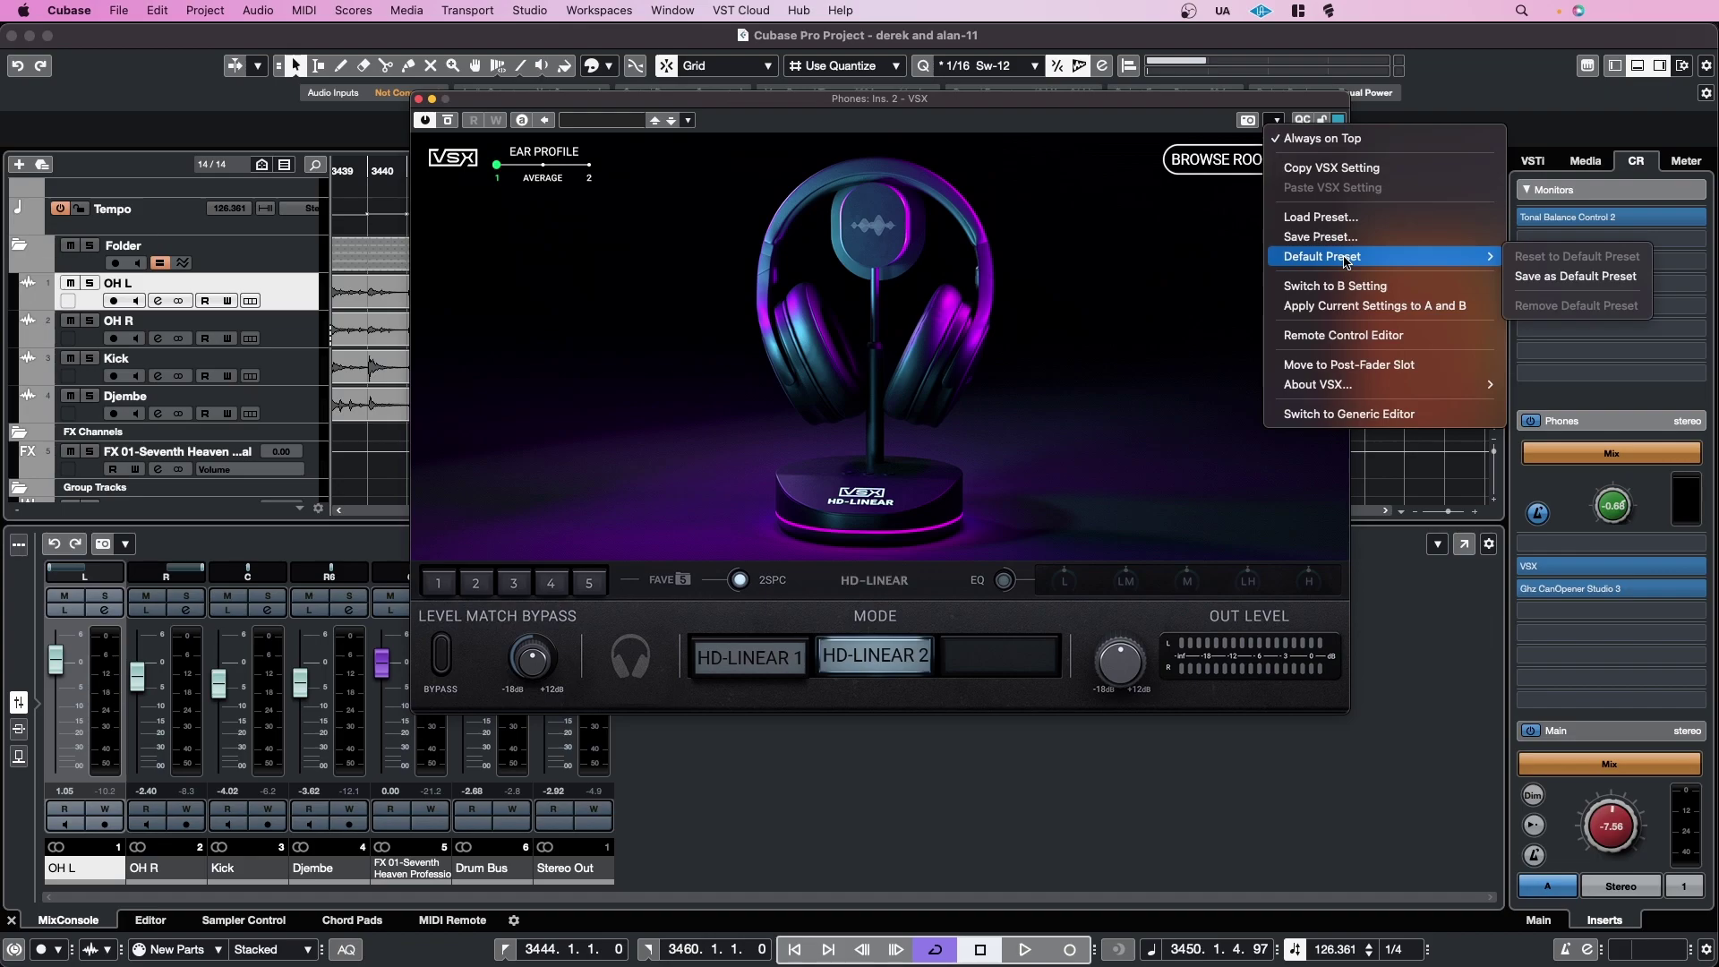
{"action": "left_click", "coordinate": [1574, 275]}
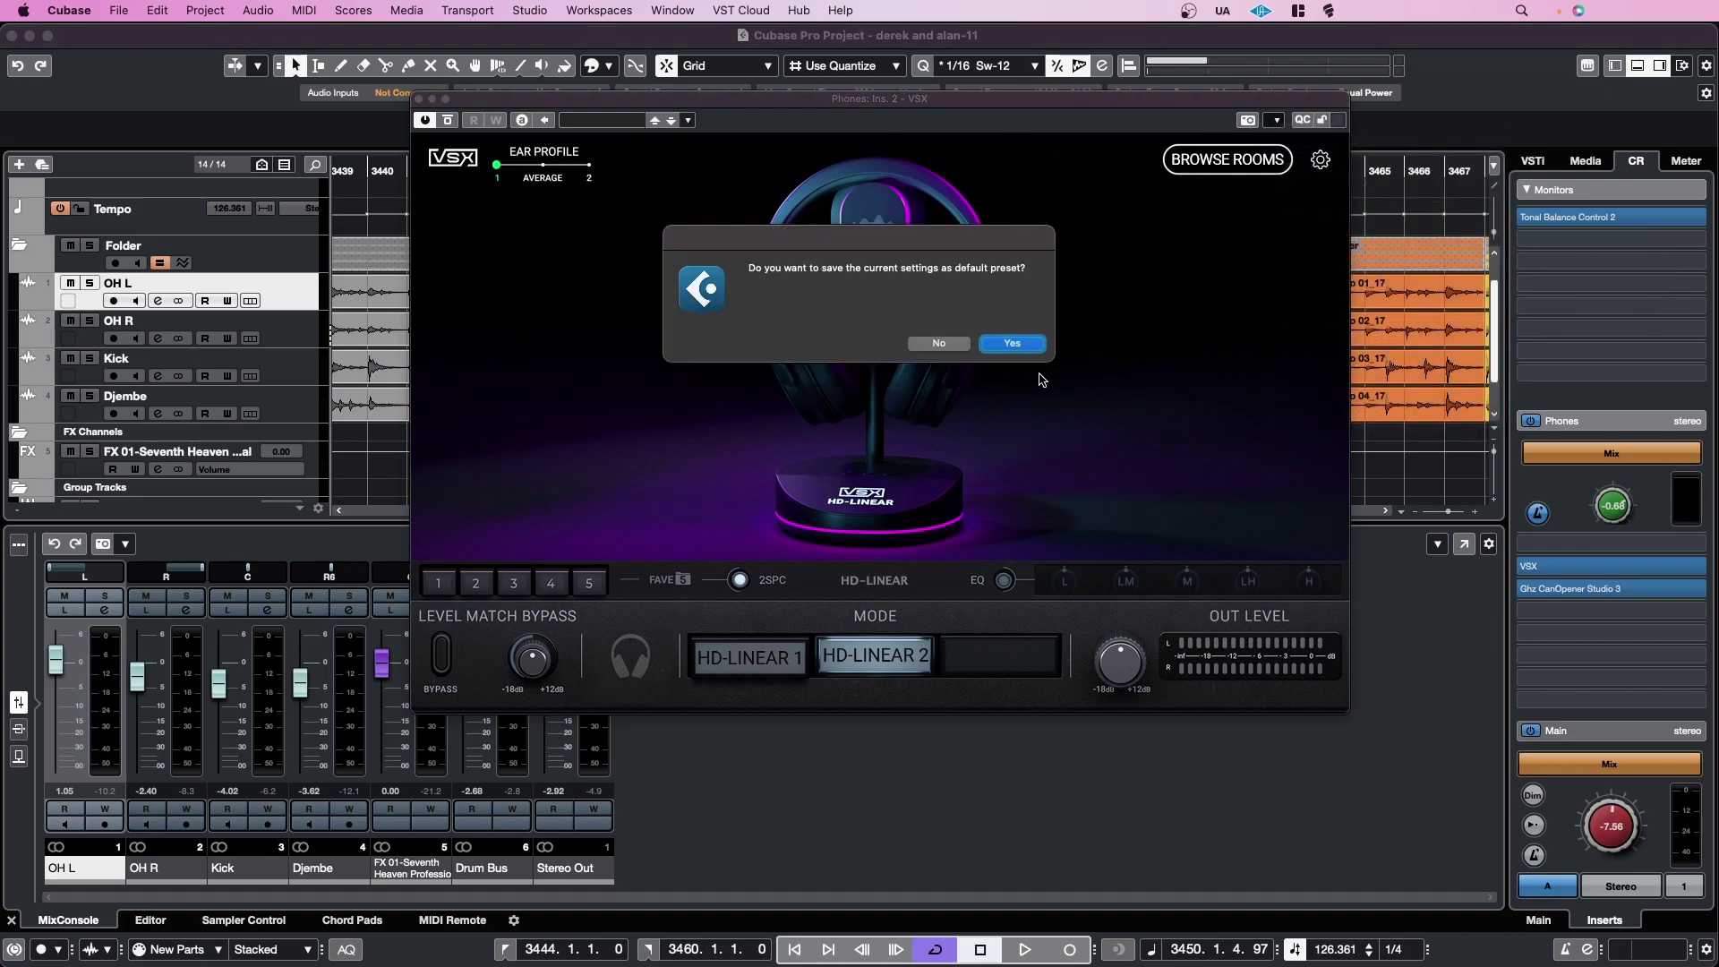
{"action": "left_click", "coordinate": [1013, 345]}
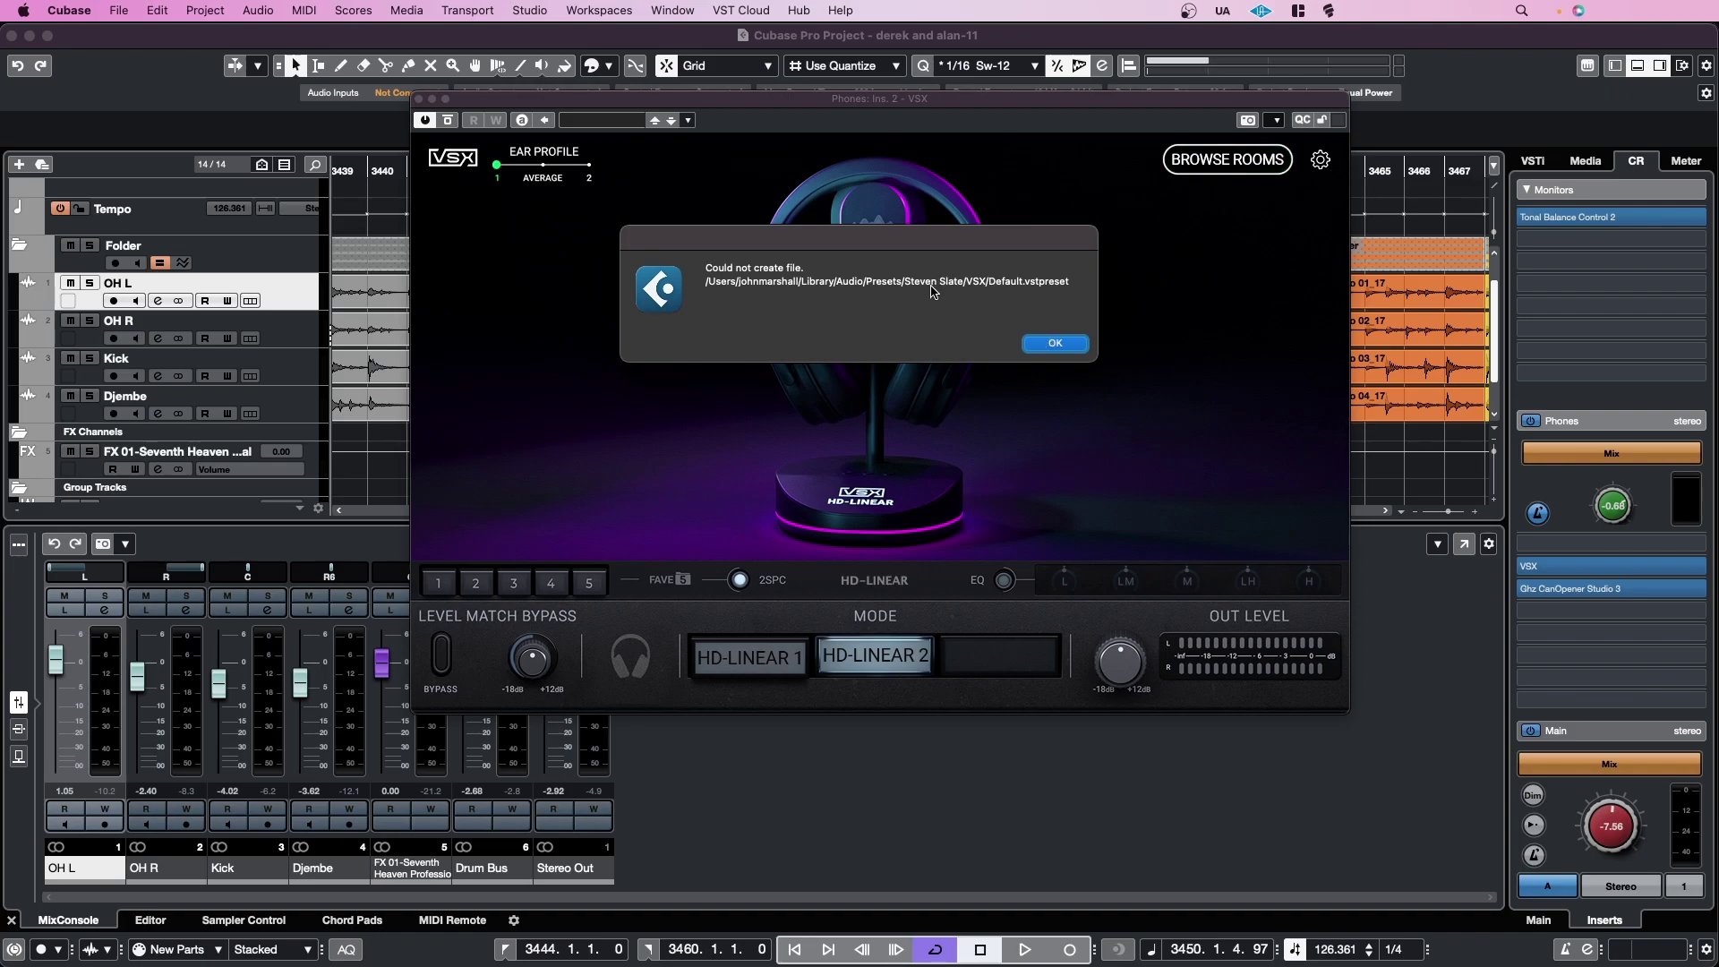
{"action": "left_click", "coordinate": [1054, 346]}
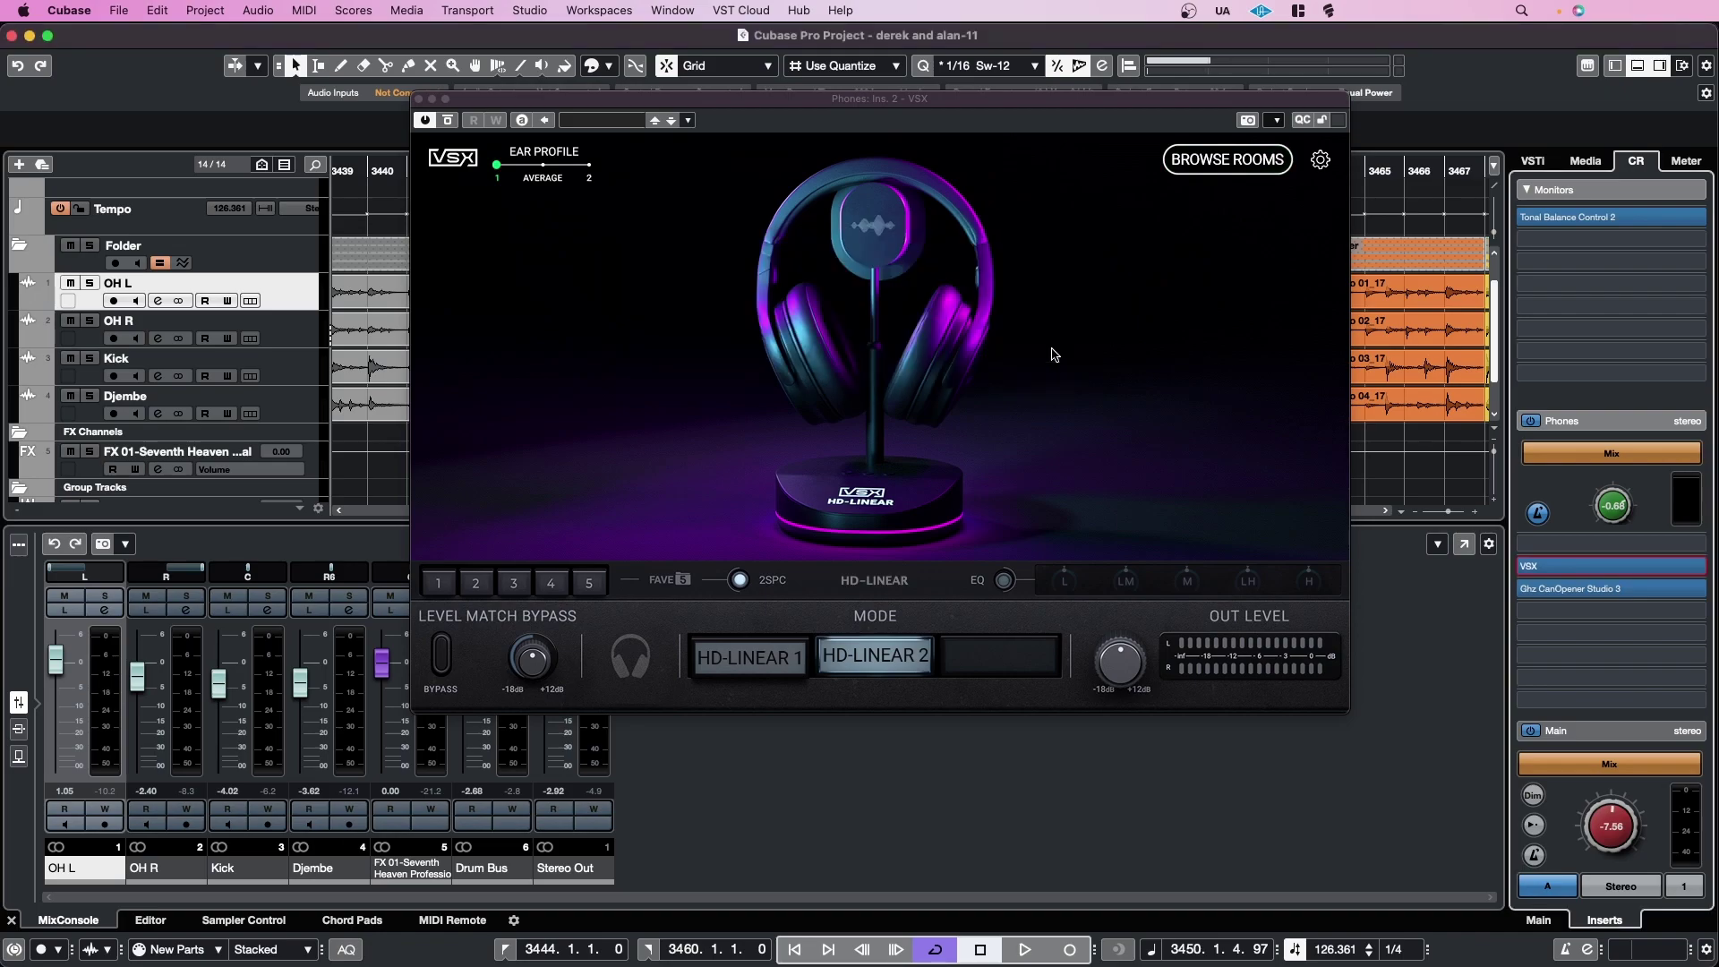
{"action": "left_click", "coordinate": [419, 101]}
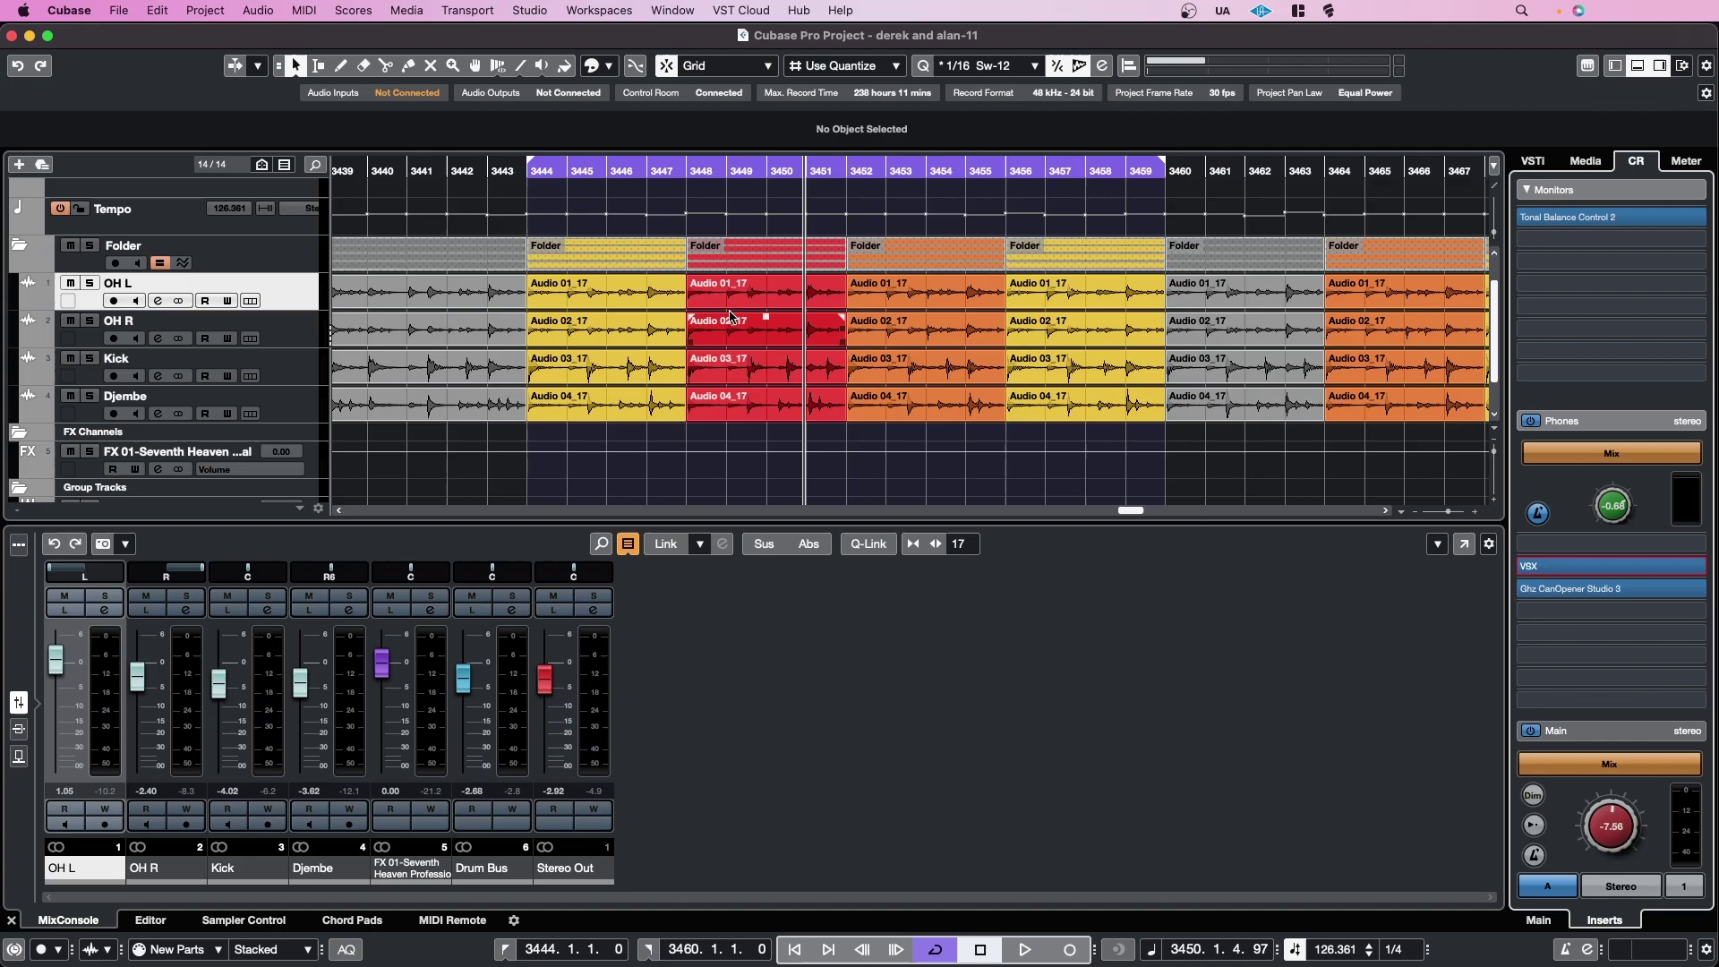
Add a 'Steven Slate' folder to the Finder Presets folder, approving with the account password.
{"action": "key", "text": "ctrl+Up"}
{"action": "left_click", "coordinate": [1542, 663]}
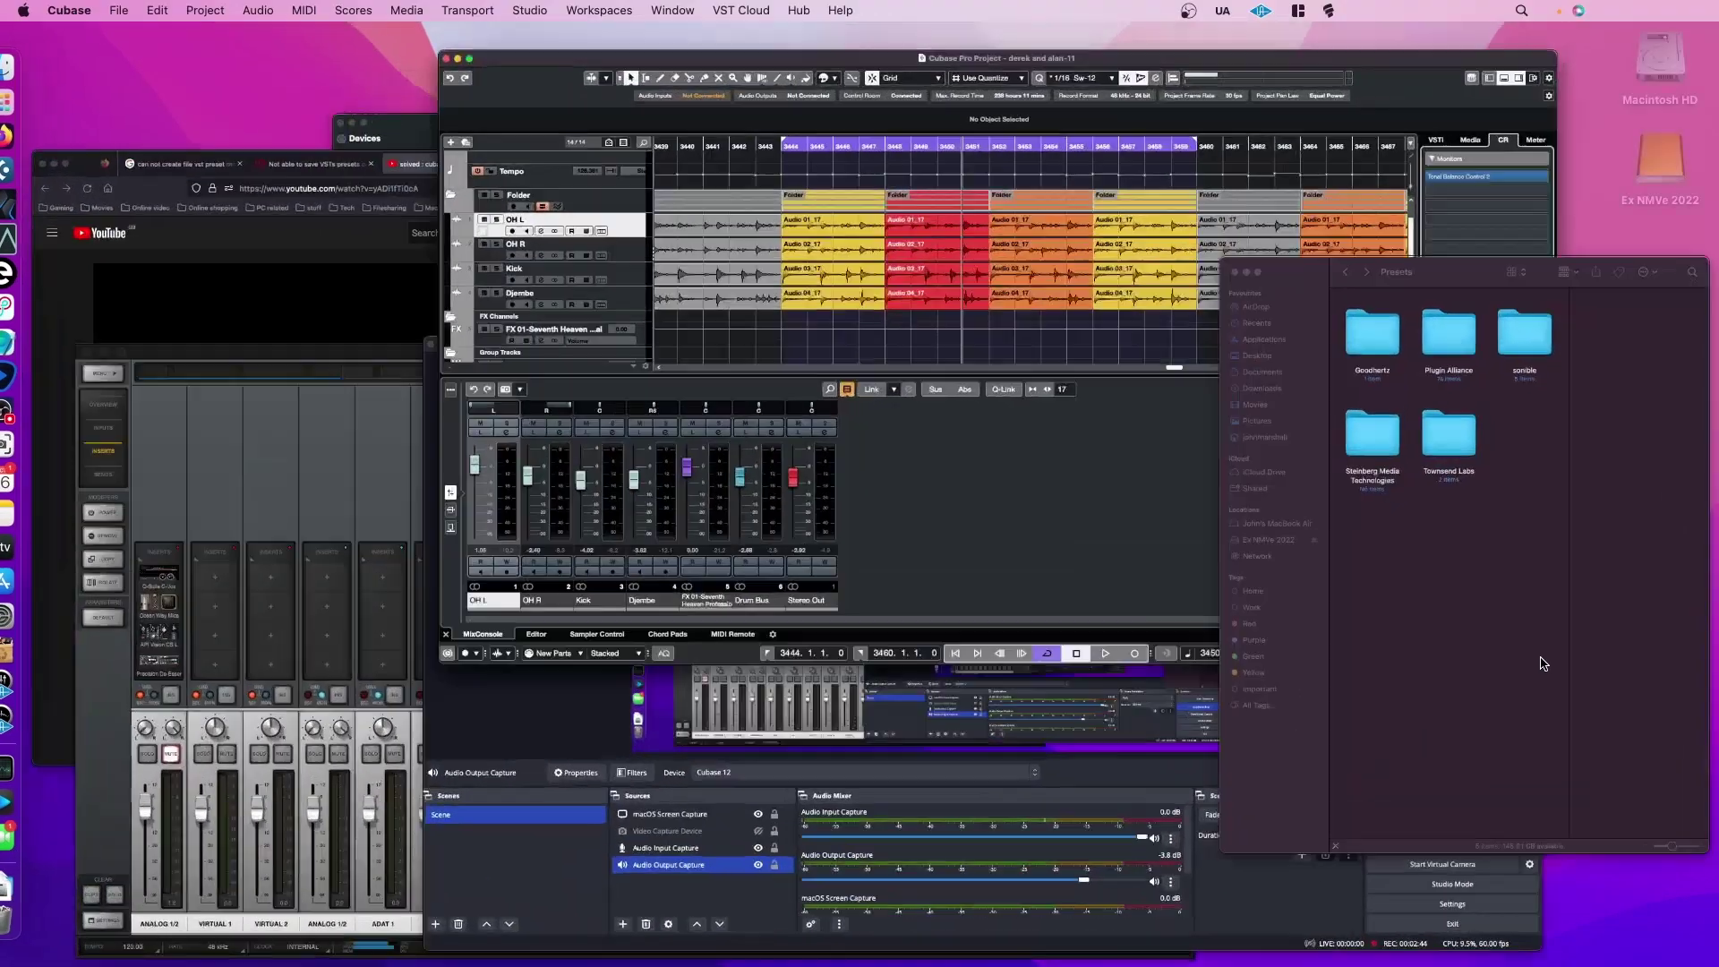
{"action": "right_click", "coordinate": [1346, 534]}
{"action": "left_click", "coordinate": [1373, 550]}
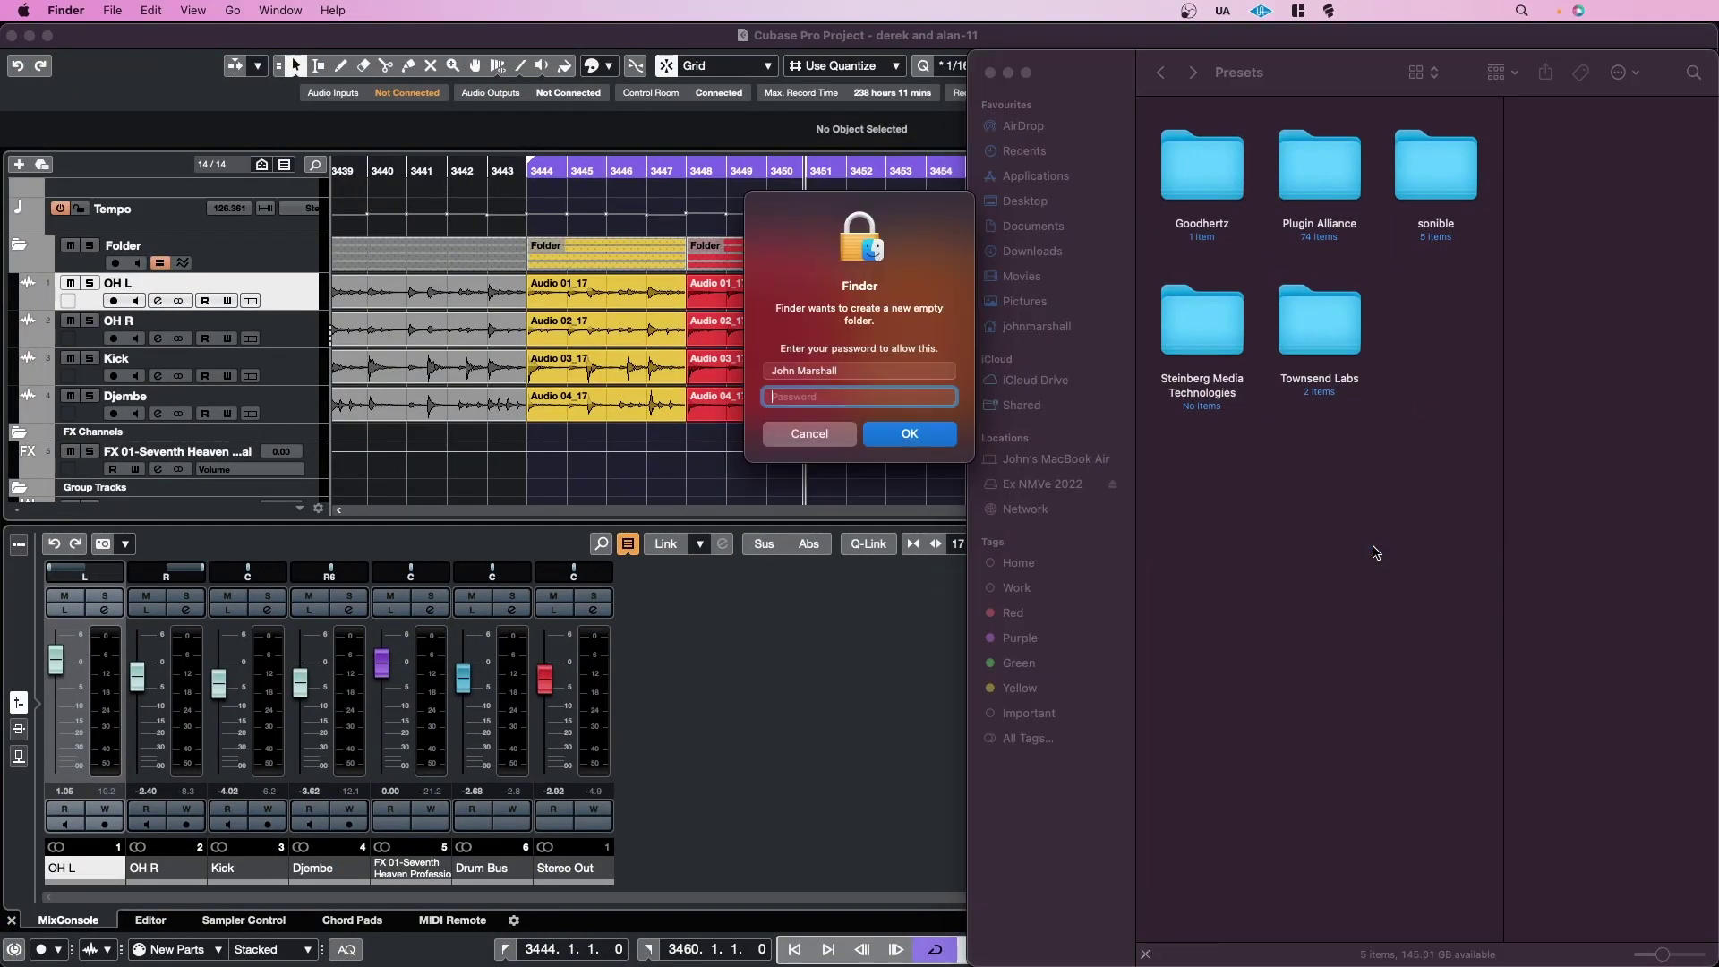
{"action": "type", "text": "•"}
{"action": "key", "text": "Return"}
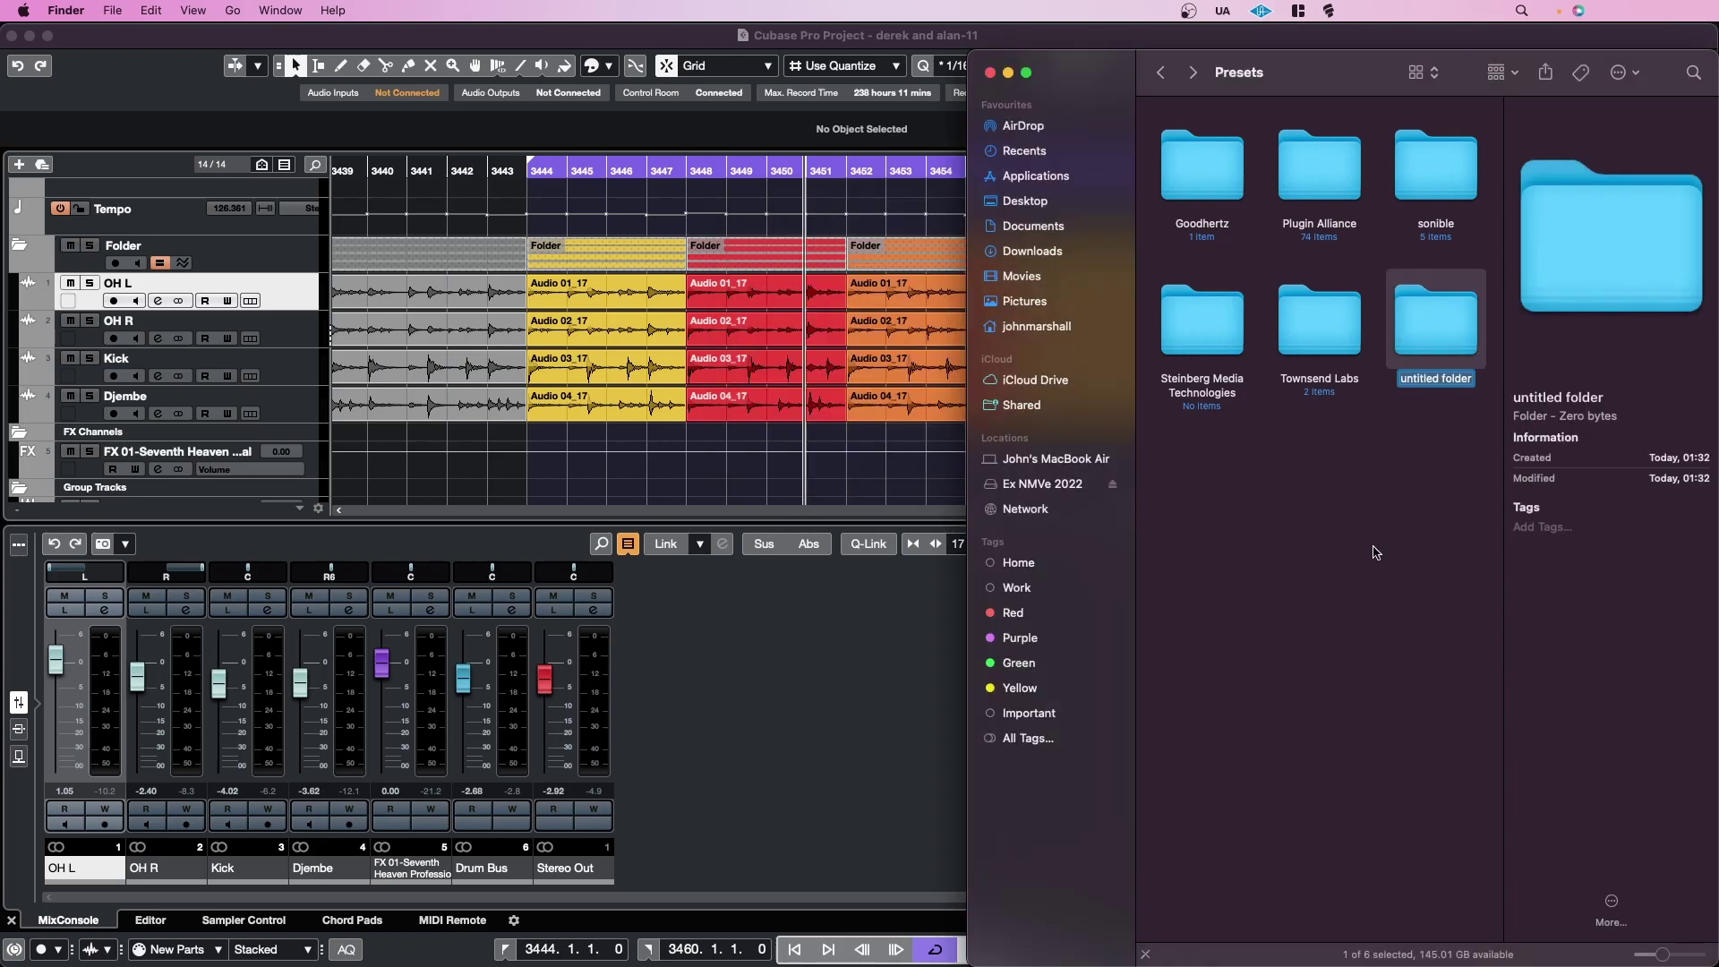
{"action": "type", "text": "Steven"}
{"action": "type", "text": " Slate"}
{"action": "key", "text": "Return"}
Open VSX from the Phones inserts, save its settings as Default Preset, and close it.
{"action": "left_click", "coordinate": [894, 816]}
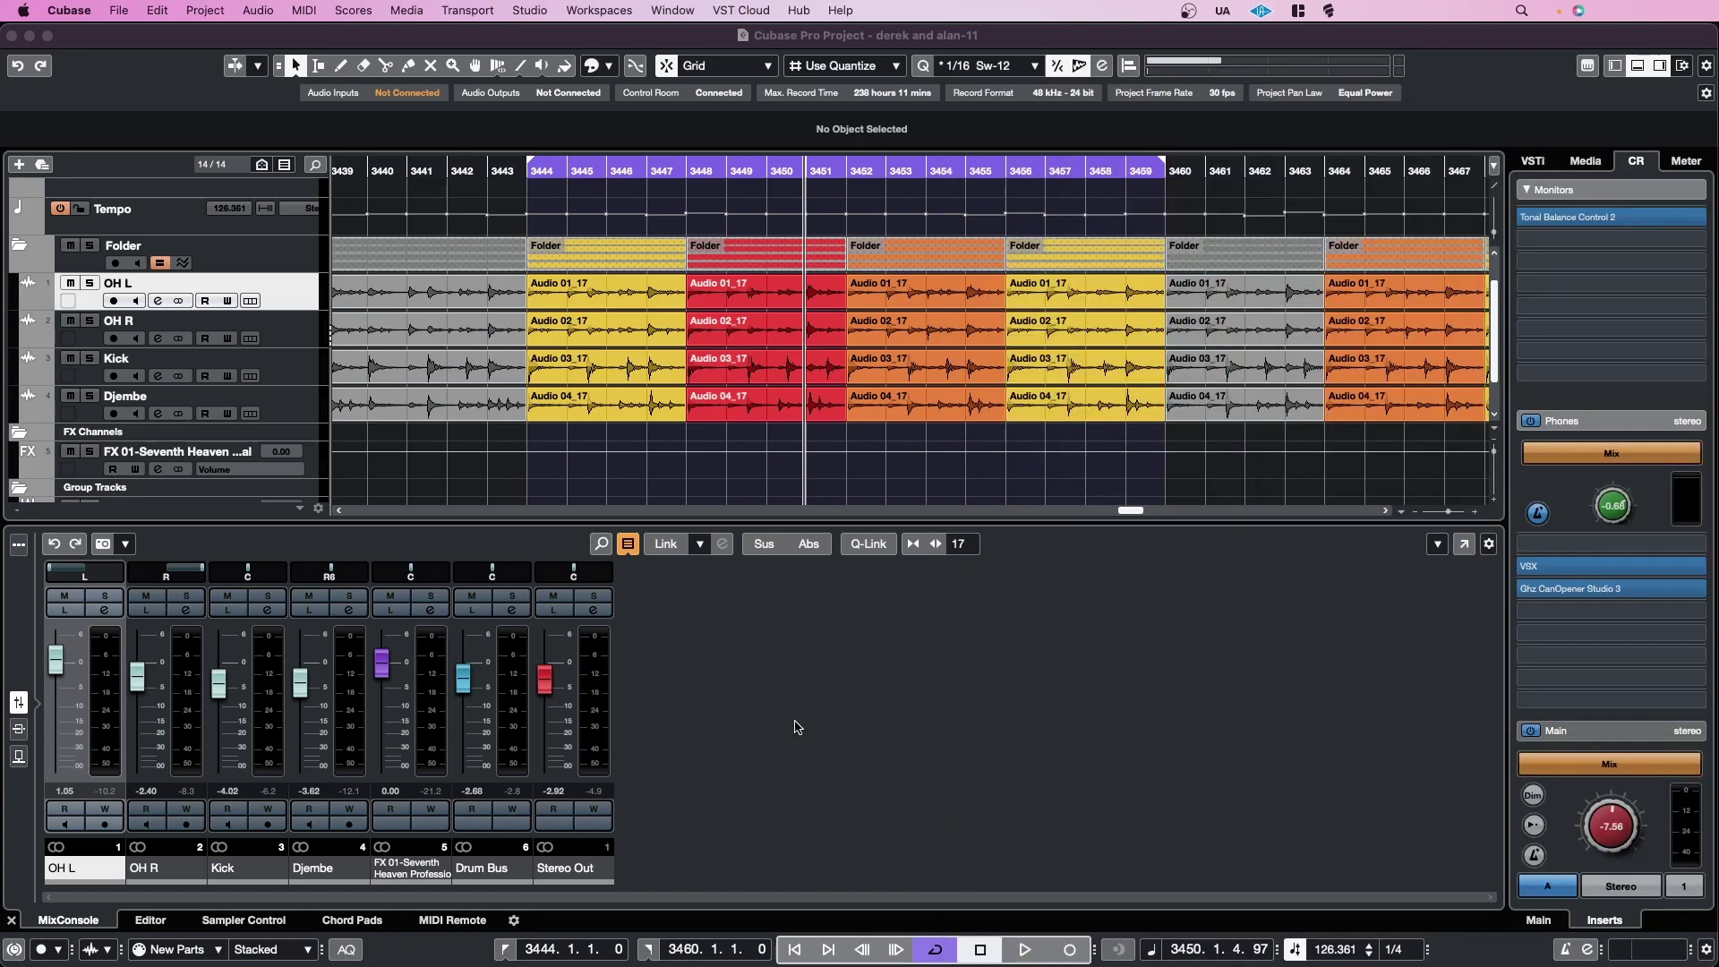
{"action": "left_click", "coordinate": [1579, 566]}
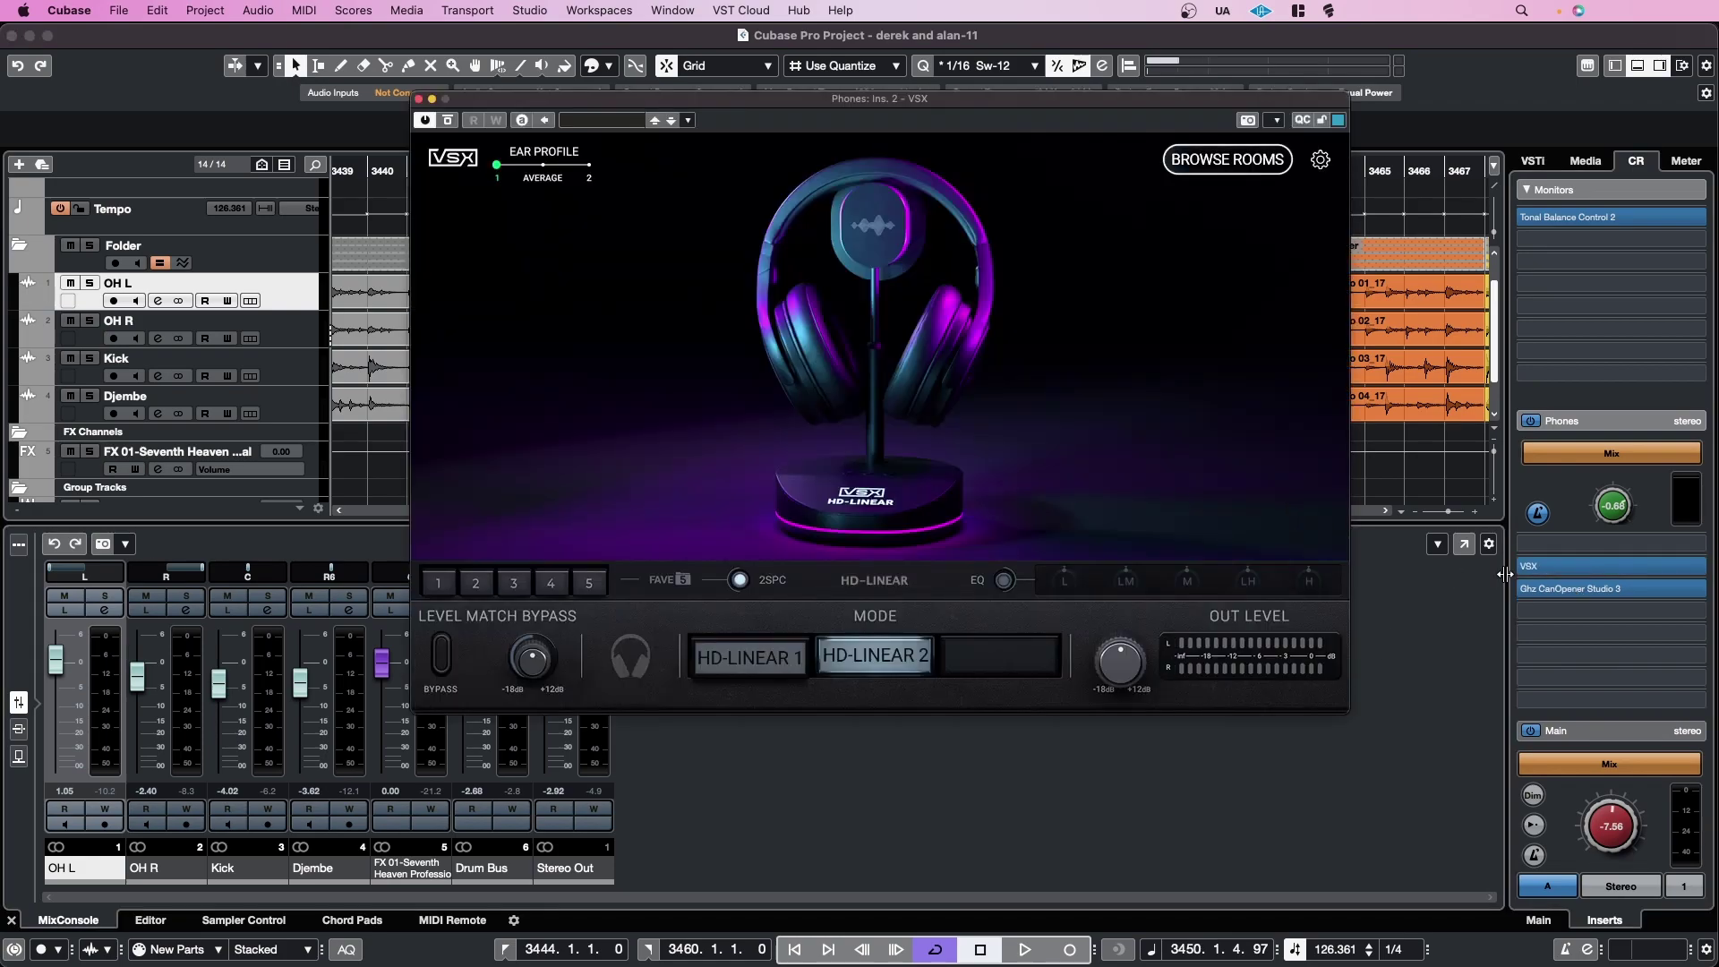
{"action": "left_click", "coordinate": [1276, 119]}
{"action": "mouse_move", "coordinate": [1381, 255]}
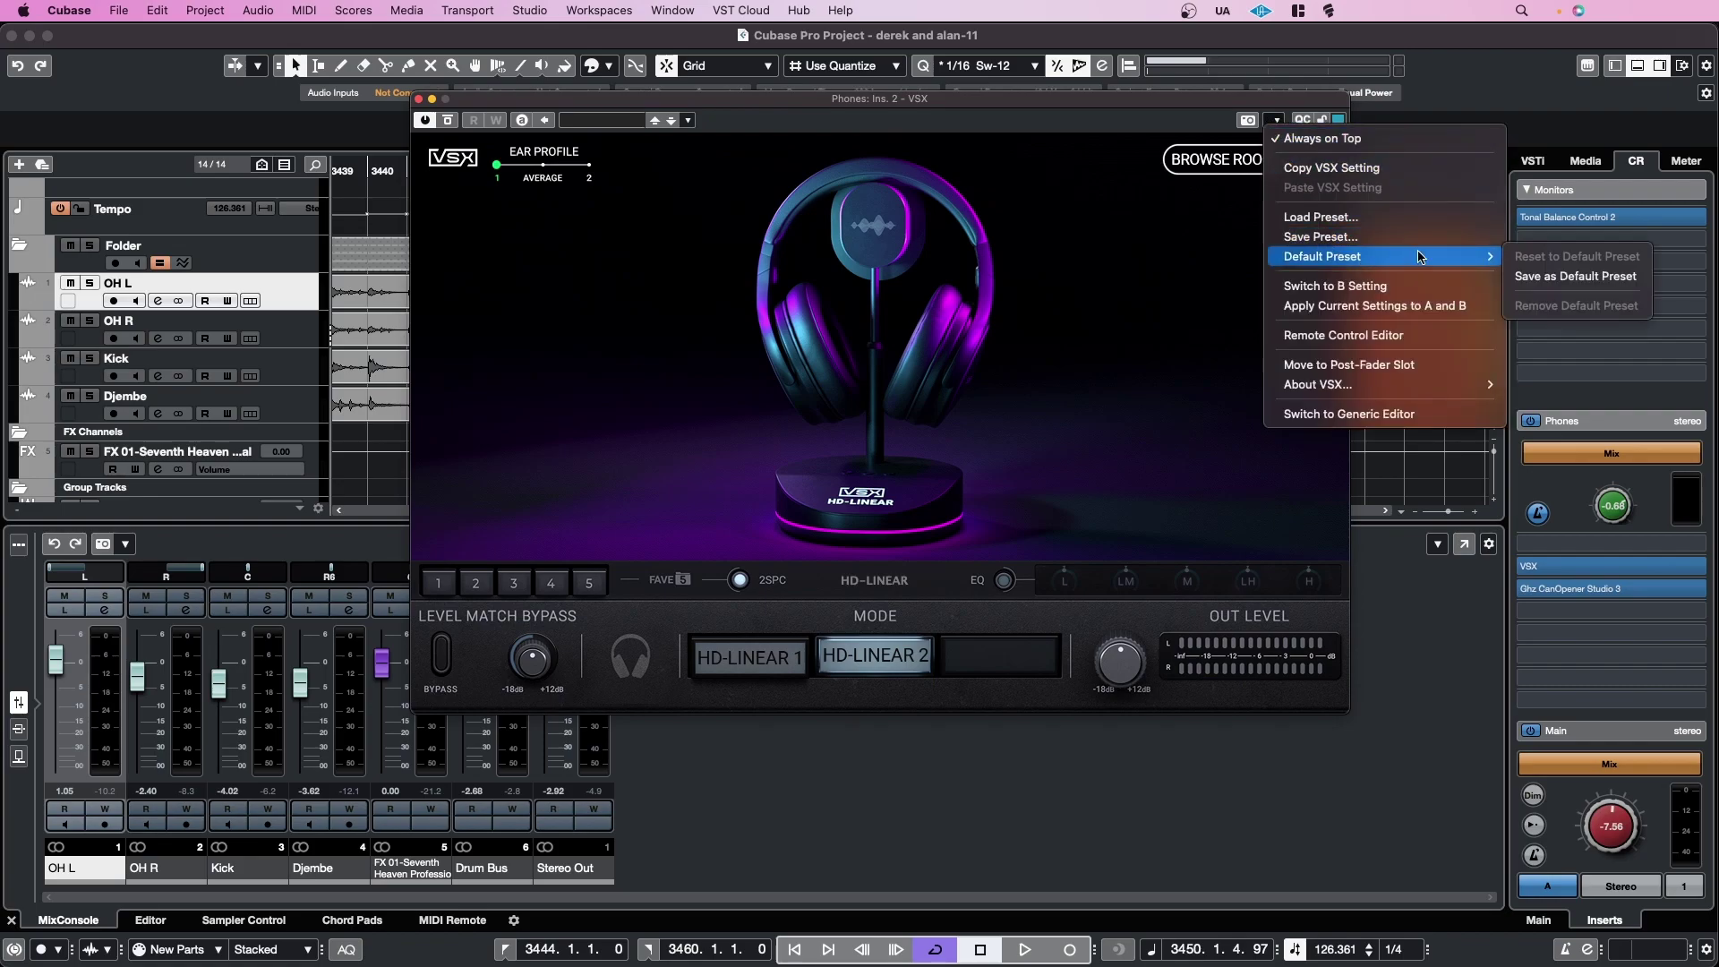
{"action": "left_click", "coordinate": [1574, 275]}
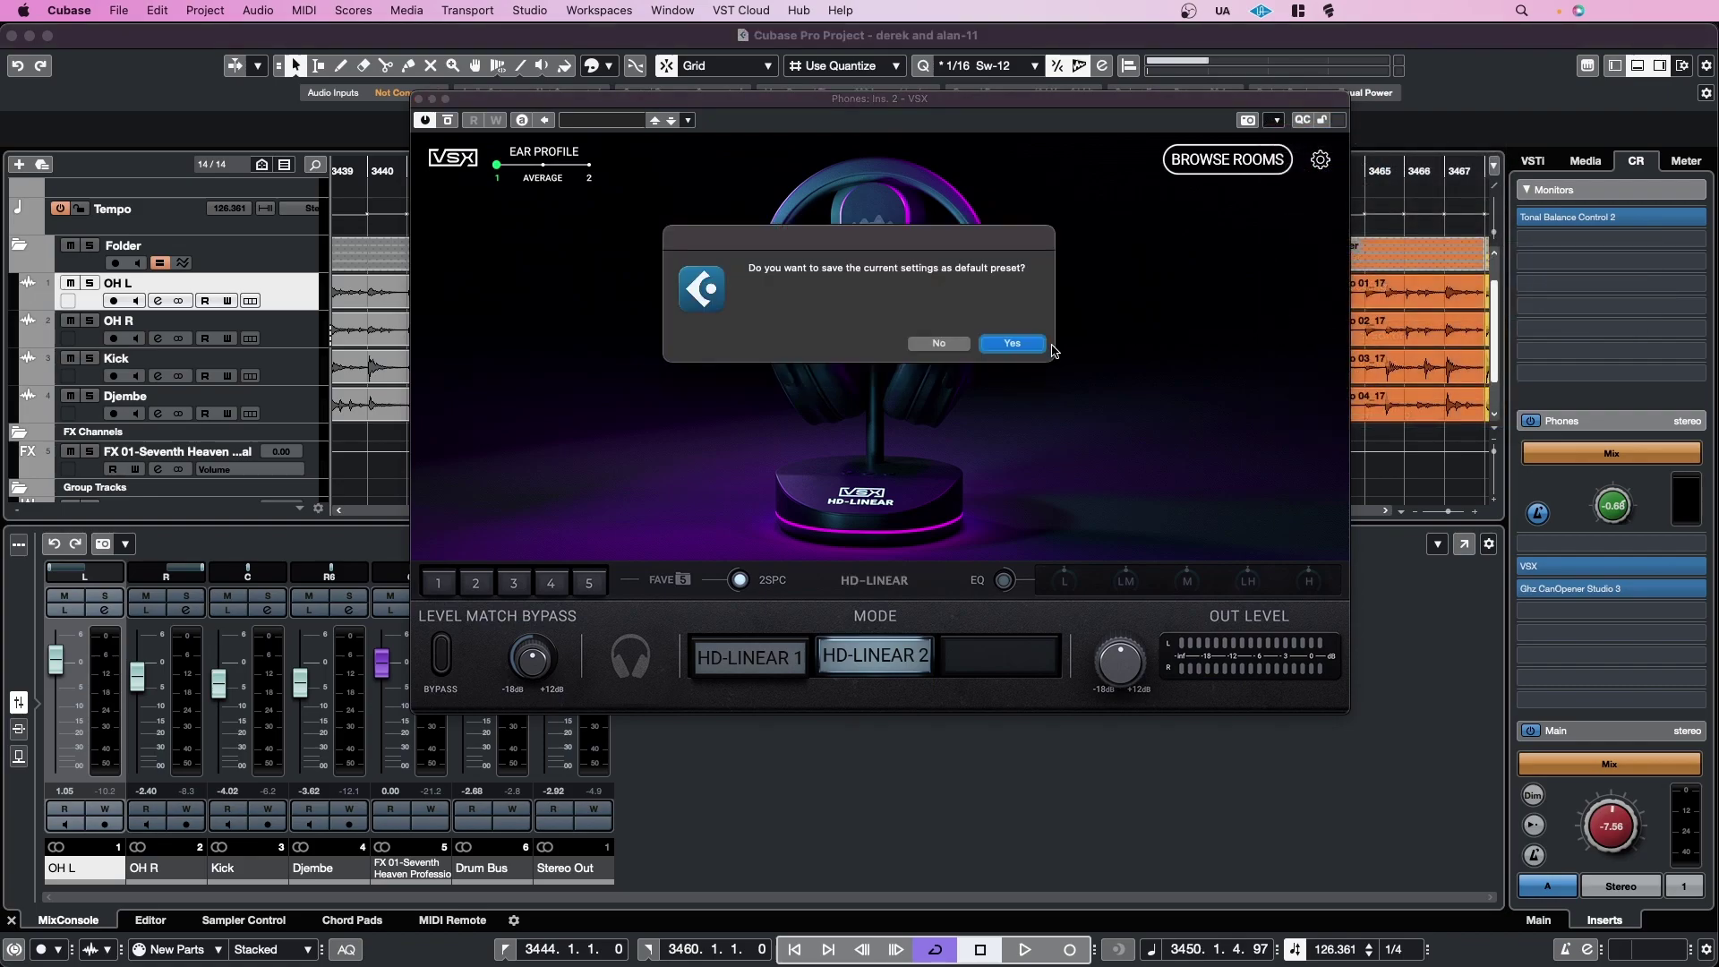
{"action": "left_click", "coordinate": [1012, 345]}
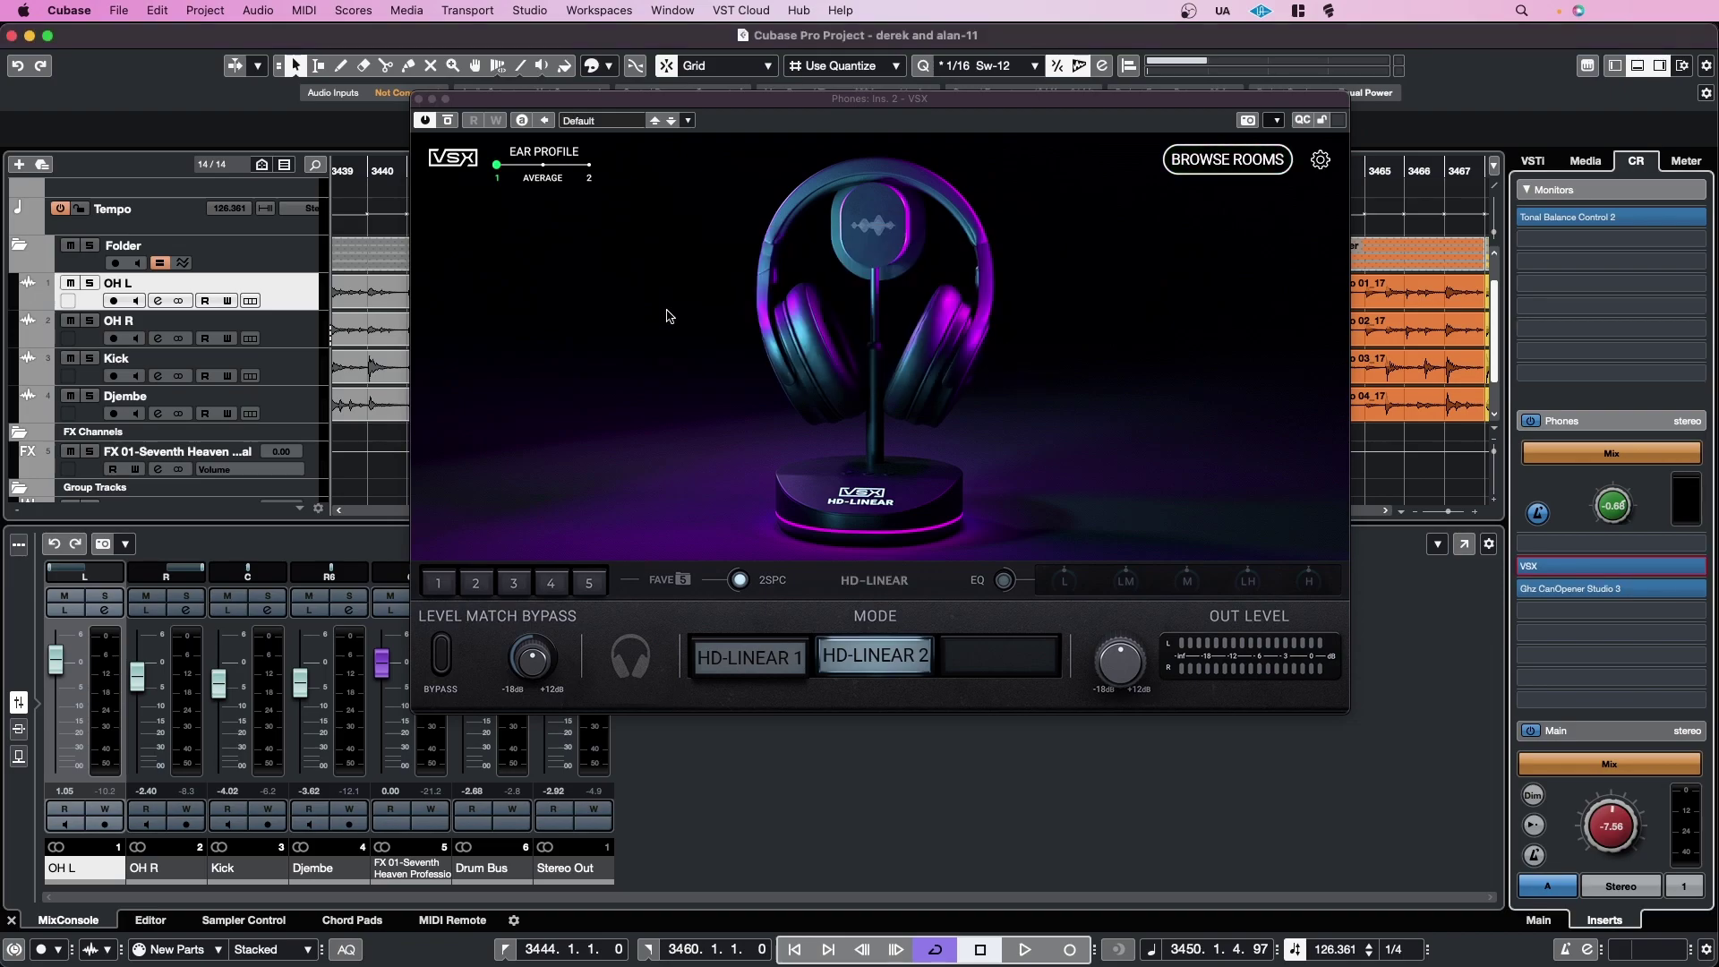
{"action": "left_click", "coordinate": [420, 100]}
Confirm Default.vstpreset exists in Steven Slate > VSX, then return to the Presets listing.
{"action": "key", "text": "ctrl+Up"}
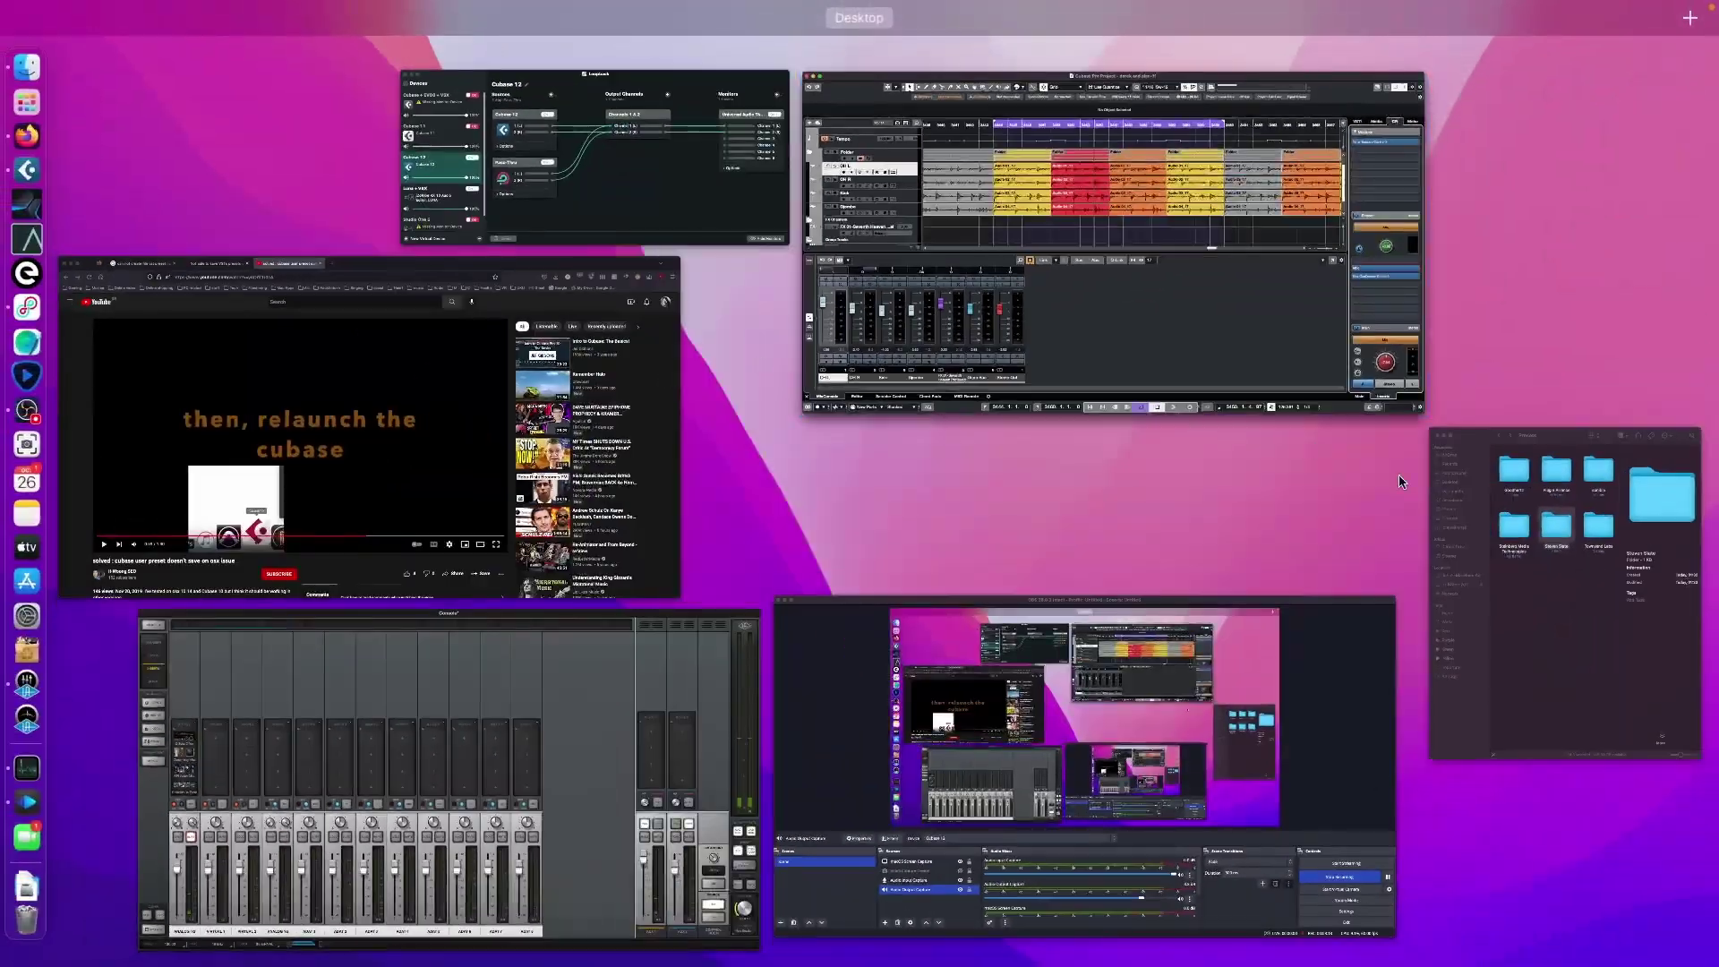
{"action": "left_click", "coordinate": [1568, 628]}
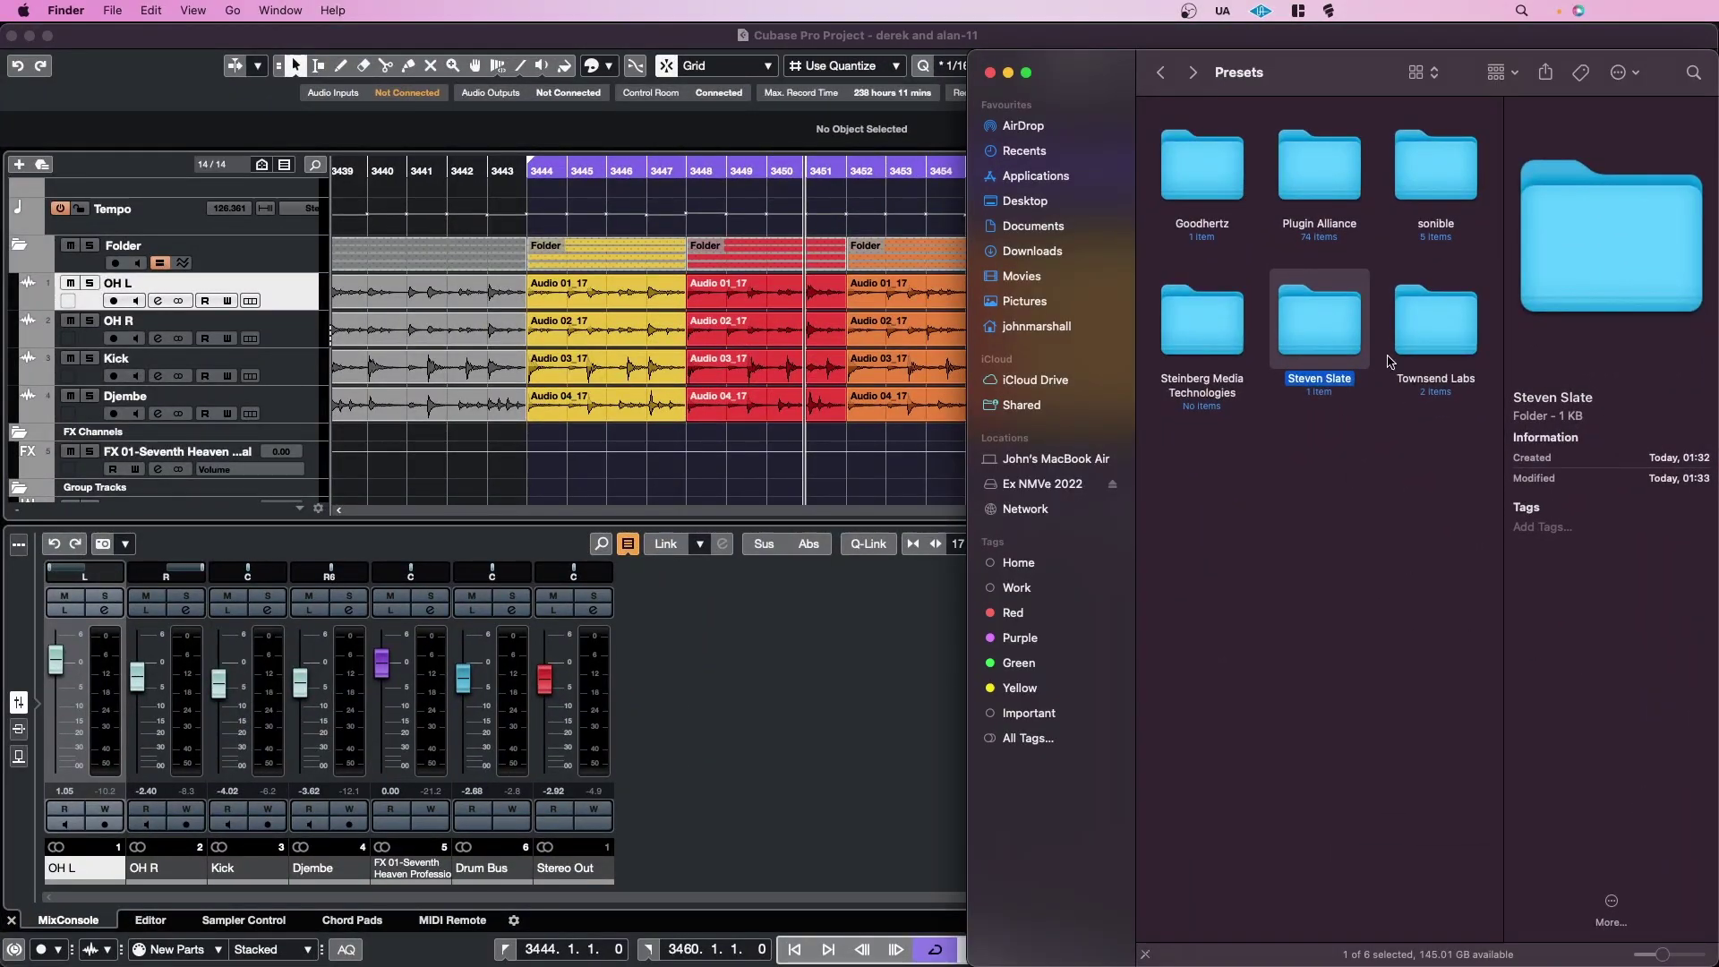
{"action": "double_click", "coordinate": [1319, 330]}
{"action": "double_click", "coordinate": [1193, 162]}
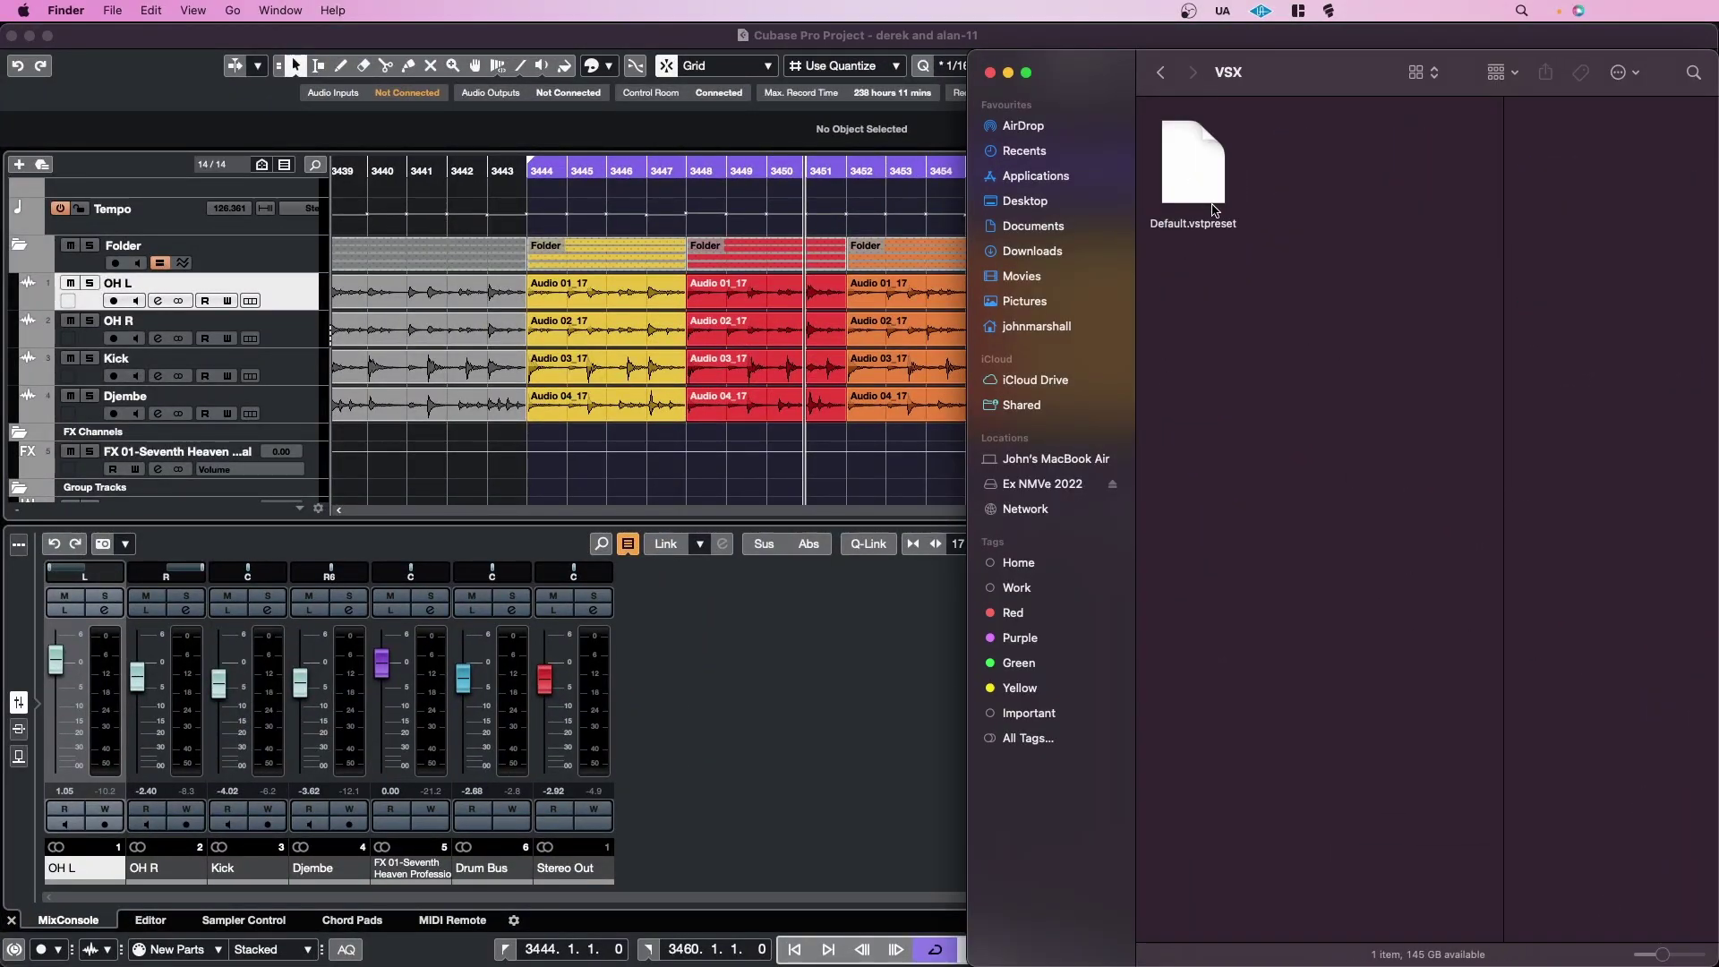
{"action": "left_click", "coordinate": [1161, 74]}
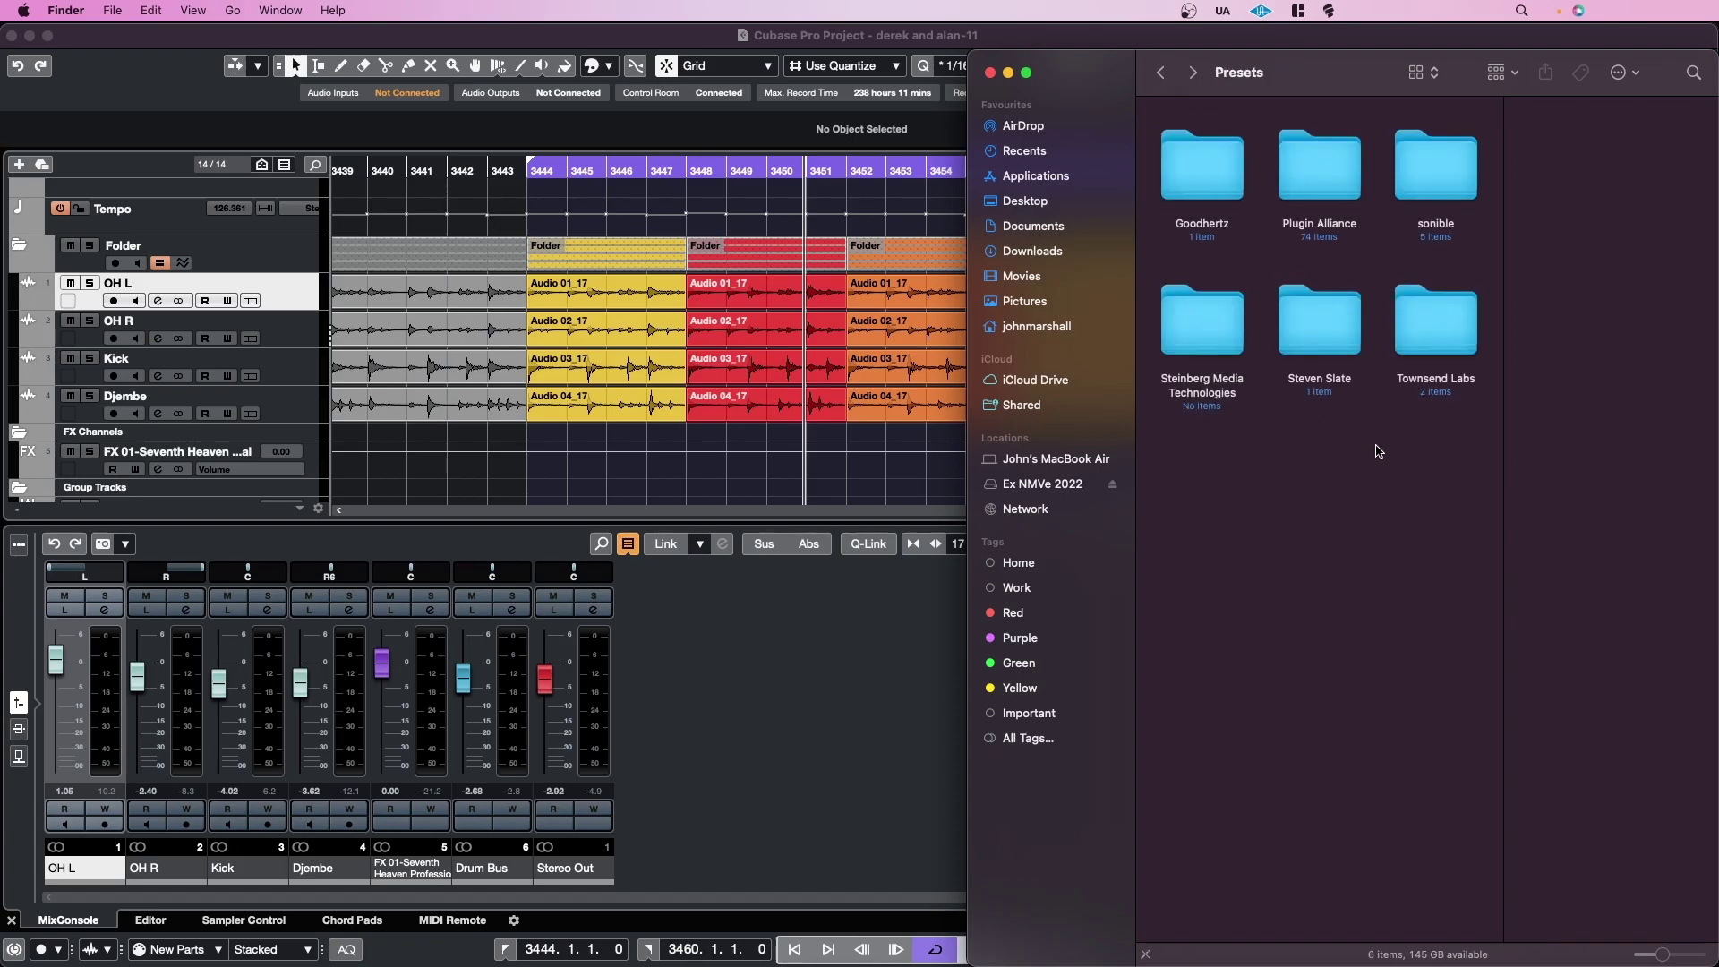
{"action": "left_click", "coordinate": [777, 322]}
{"action": "left_click", "coordinate": [904, 325]}
{"action": "left_click", "coordinate": [233, 11]}
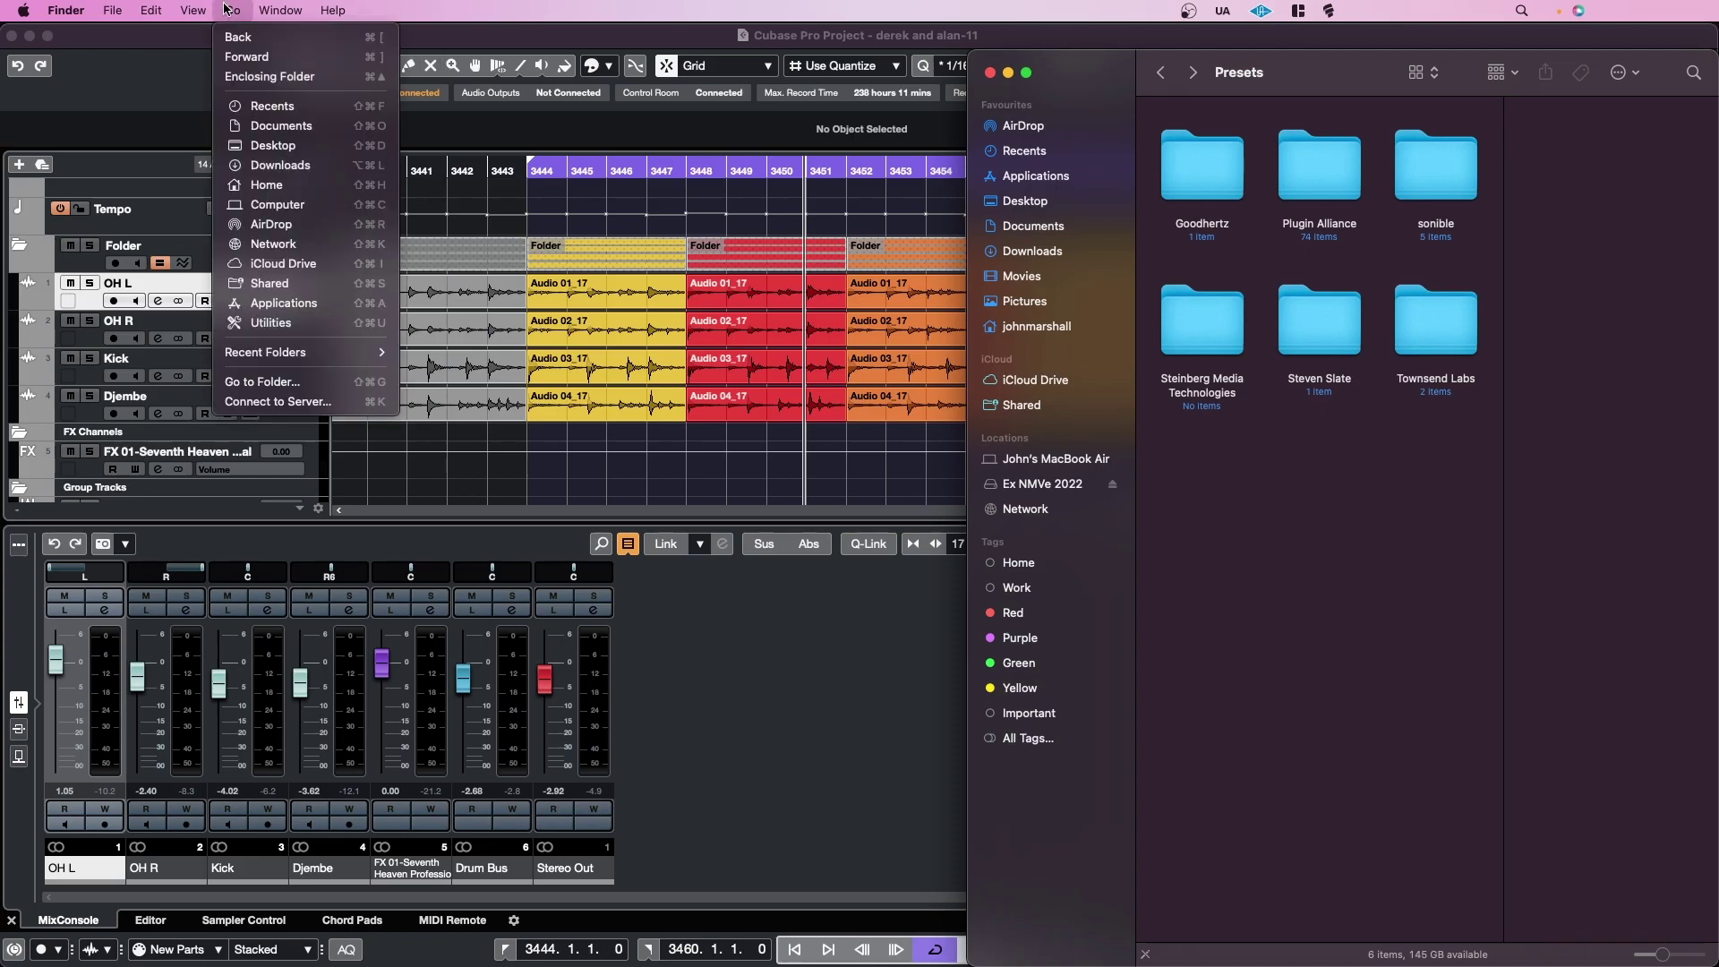
{"action": "key", "text": "alt"}
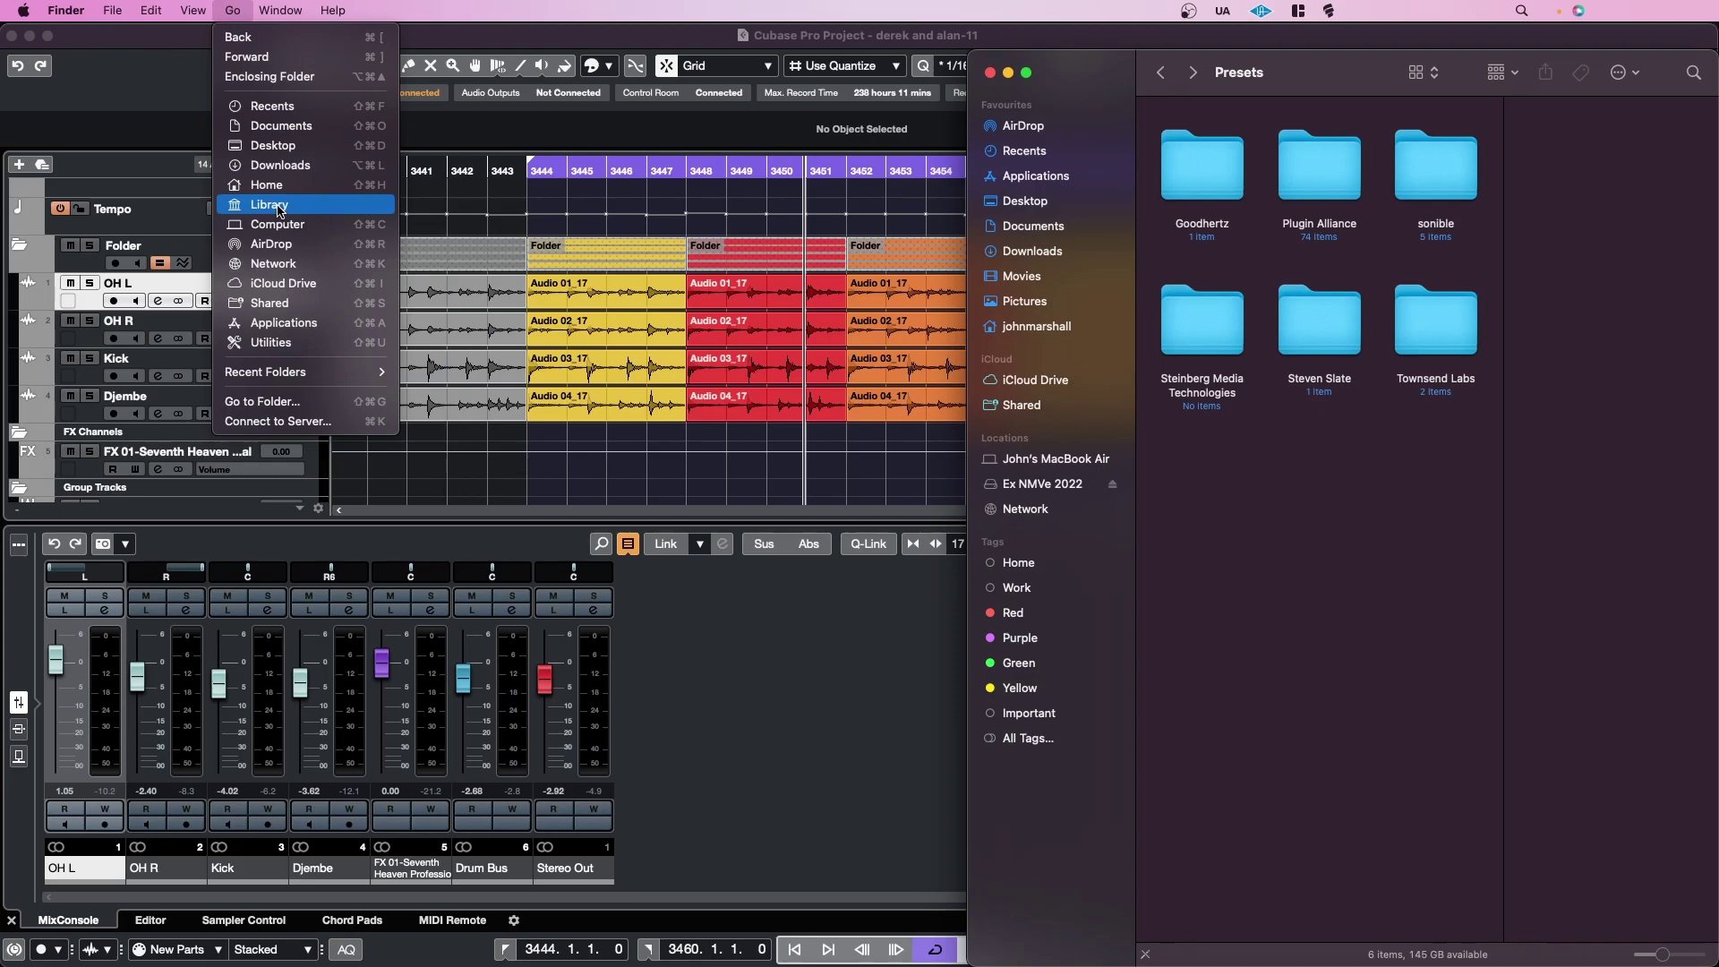
{"action": "left_click", "coordinate": [270, 204]}
{"action": "left_click", "coordinate": [1435, 480]}
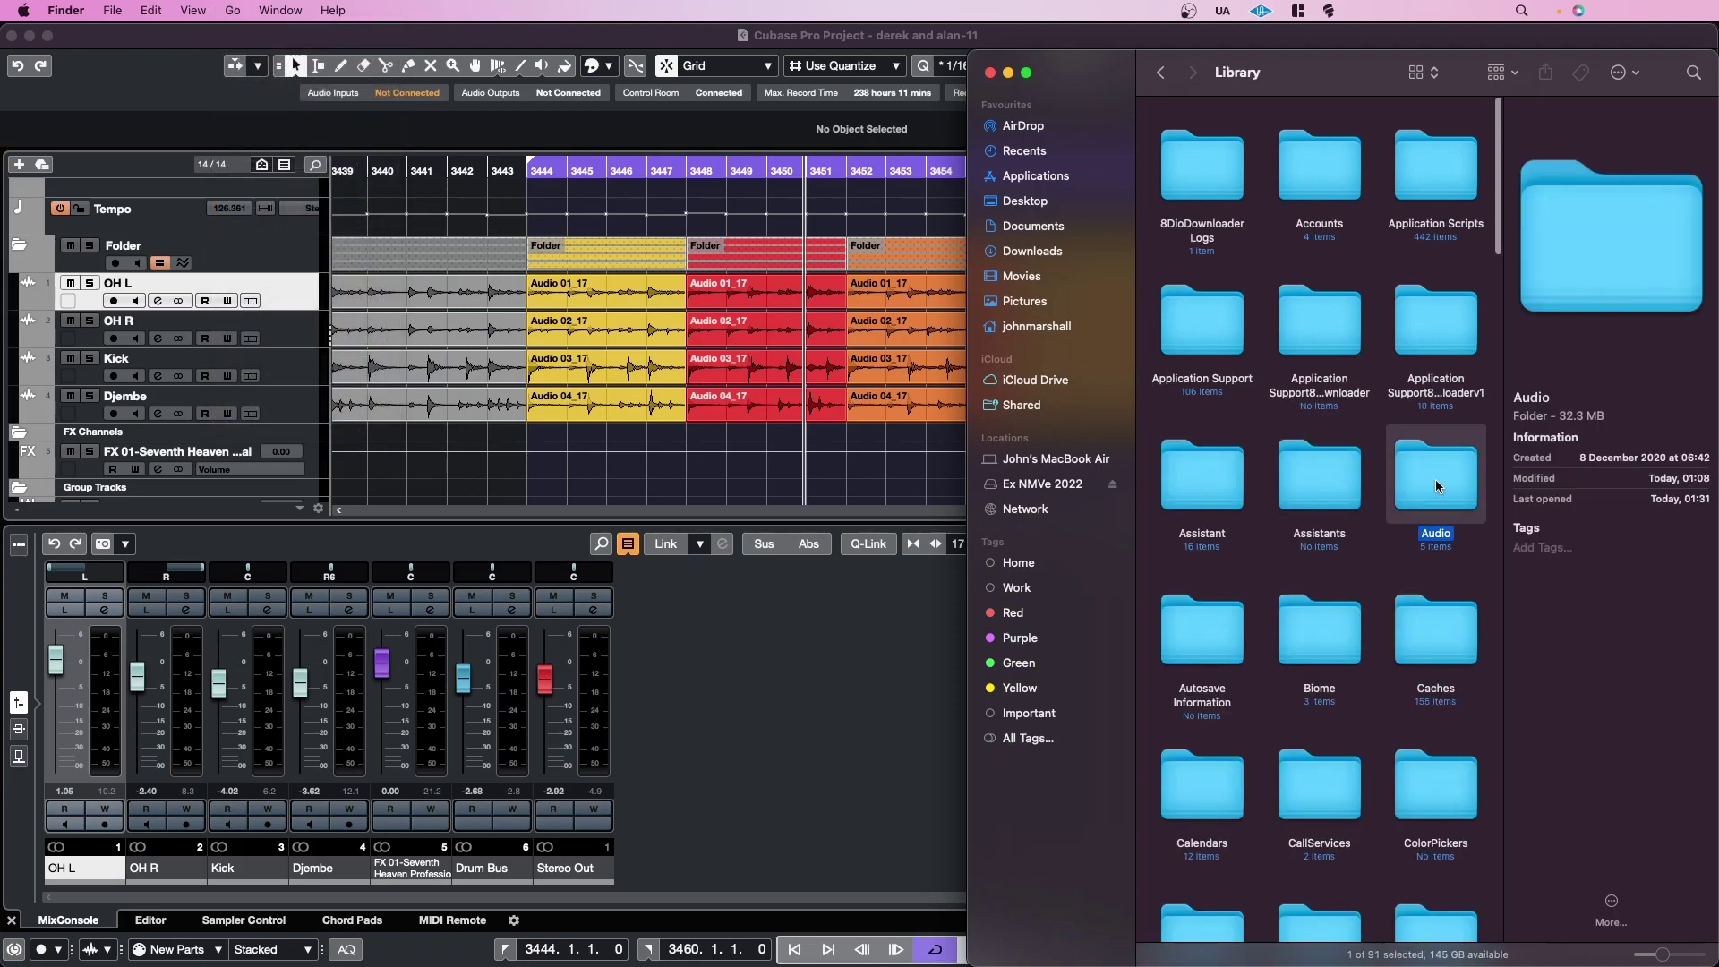
{"action": "double_click", "coordinate": [1435, 480]}
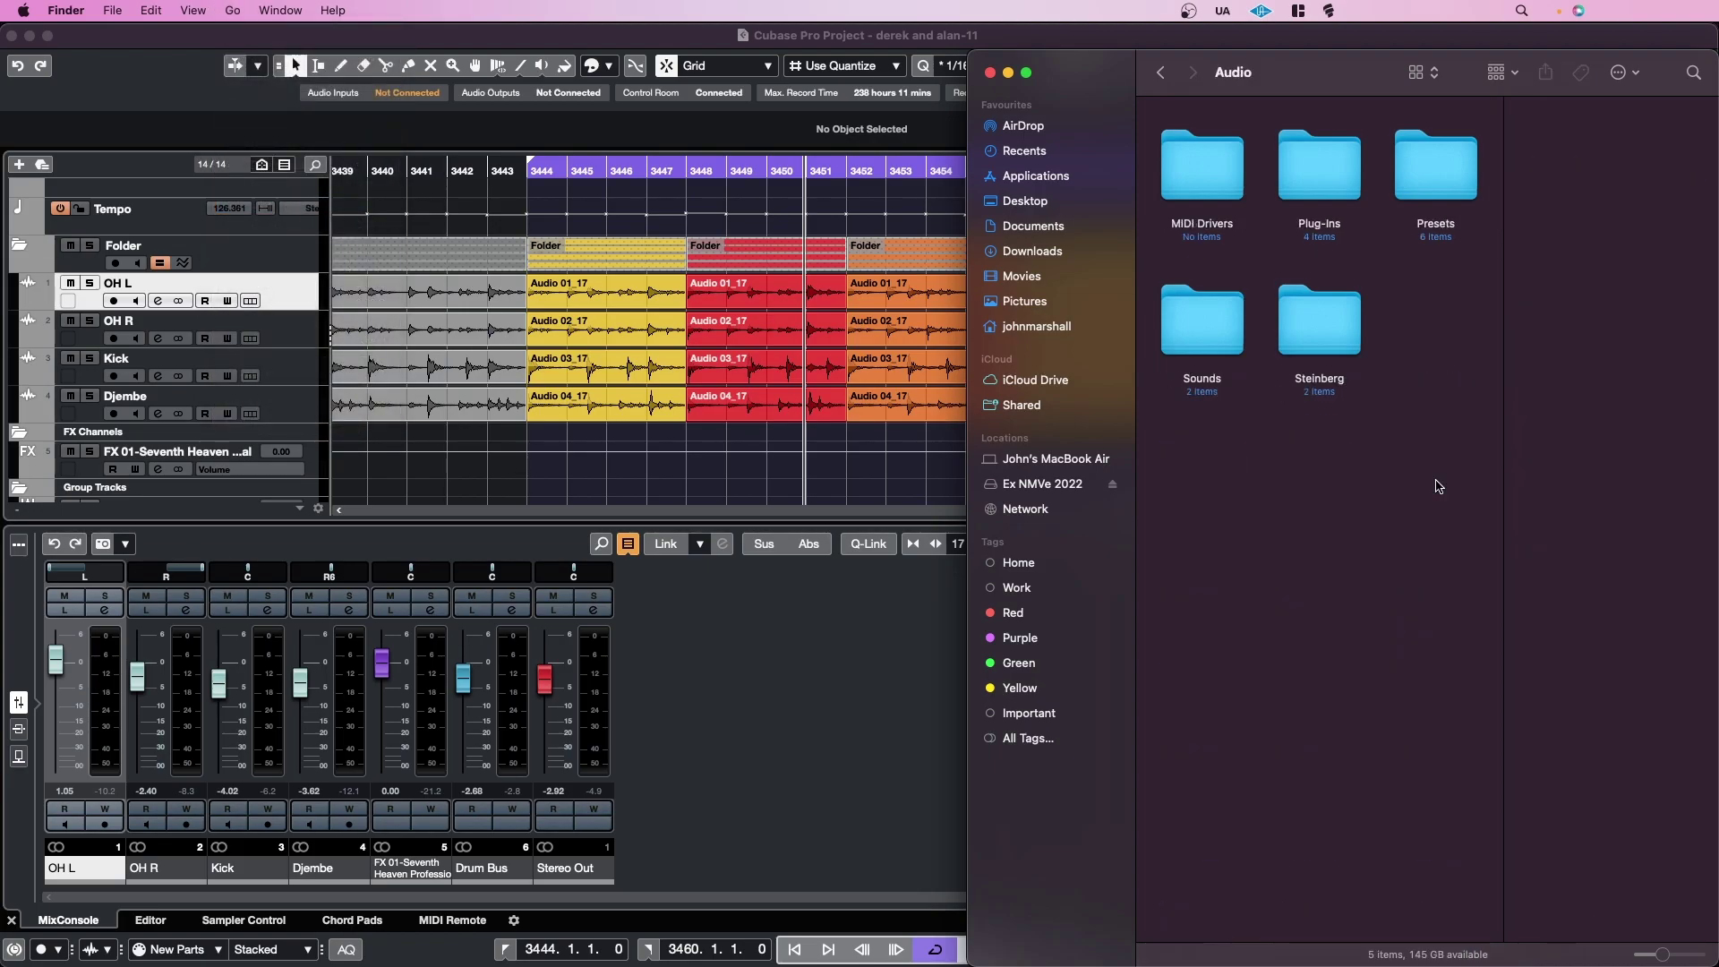
{"action": "double_click", "coordinate": [1454, 188]}
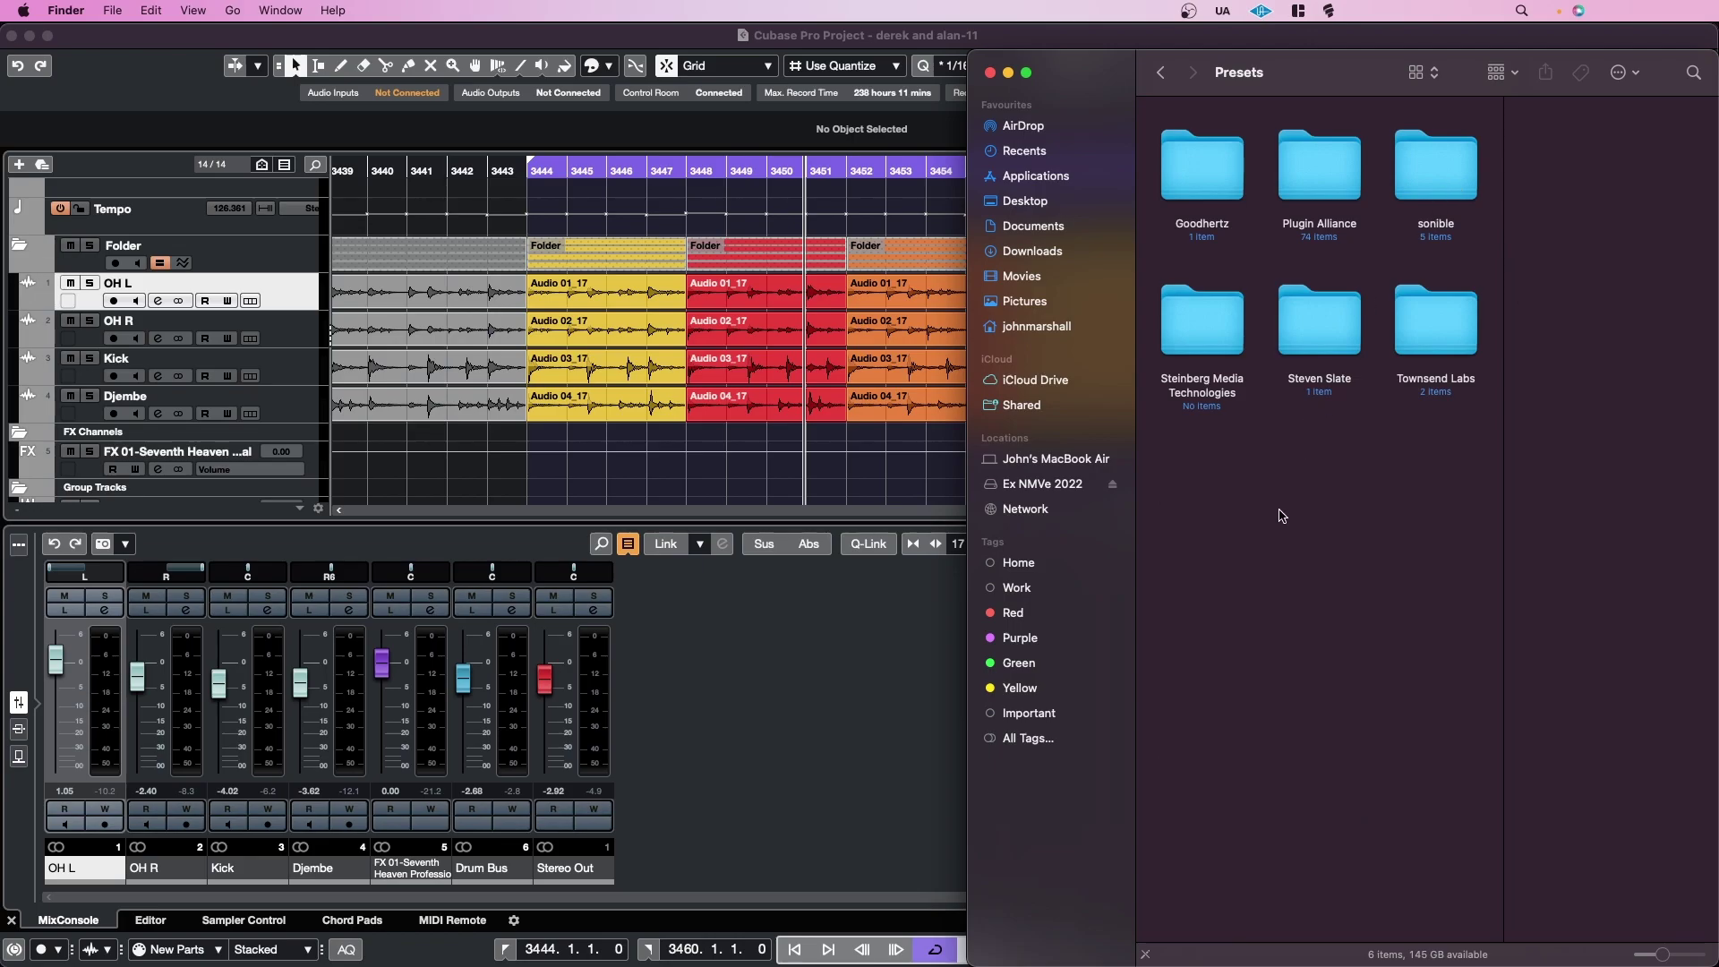